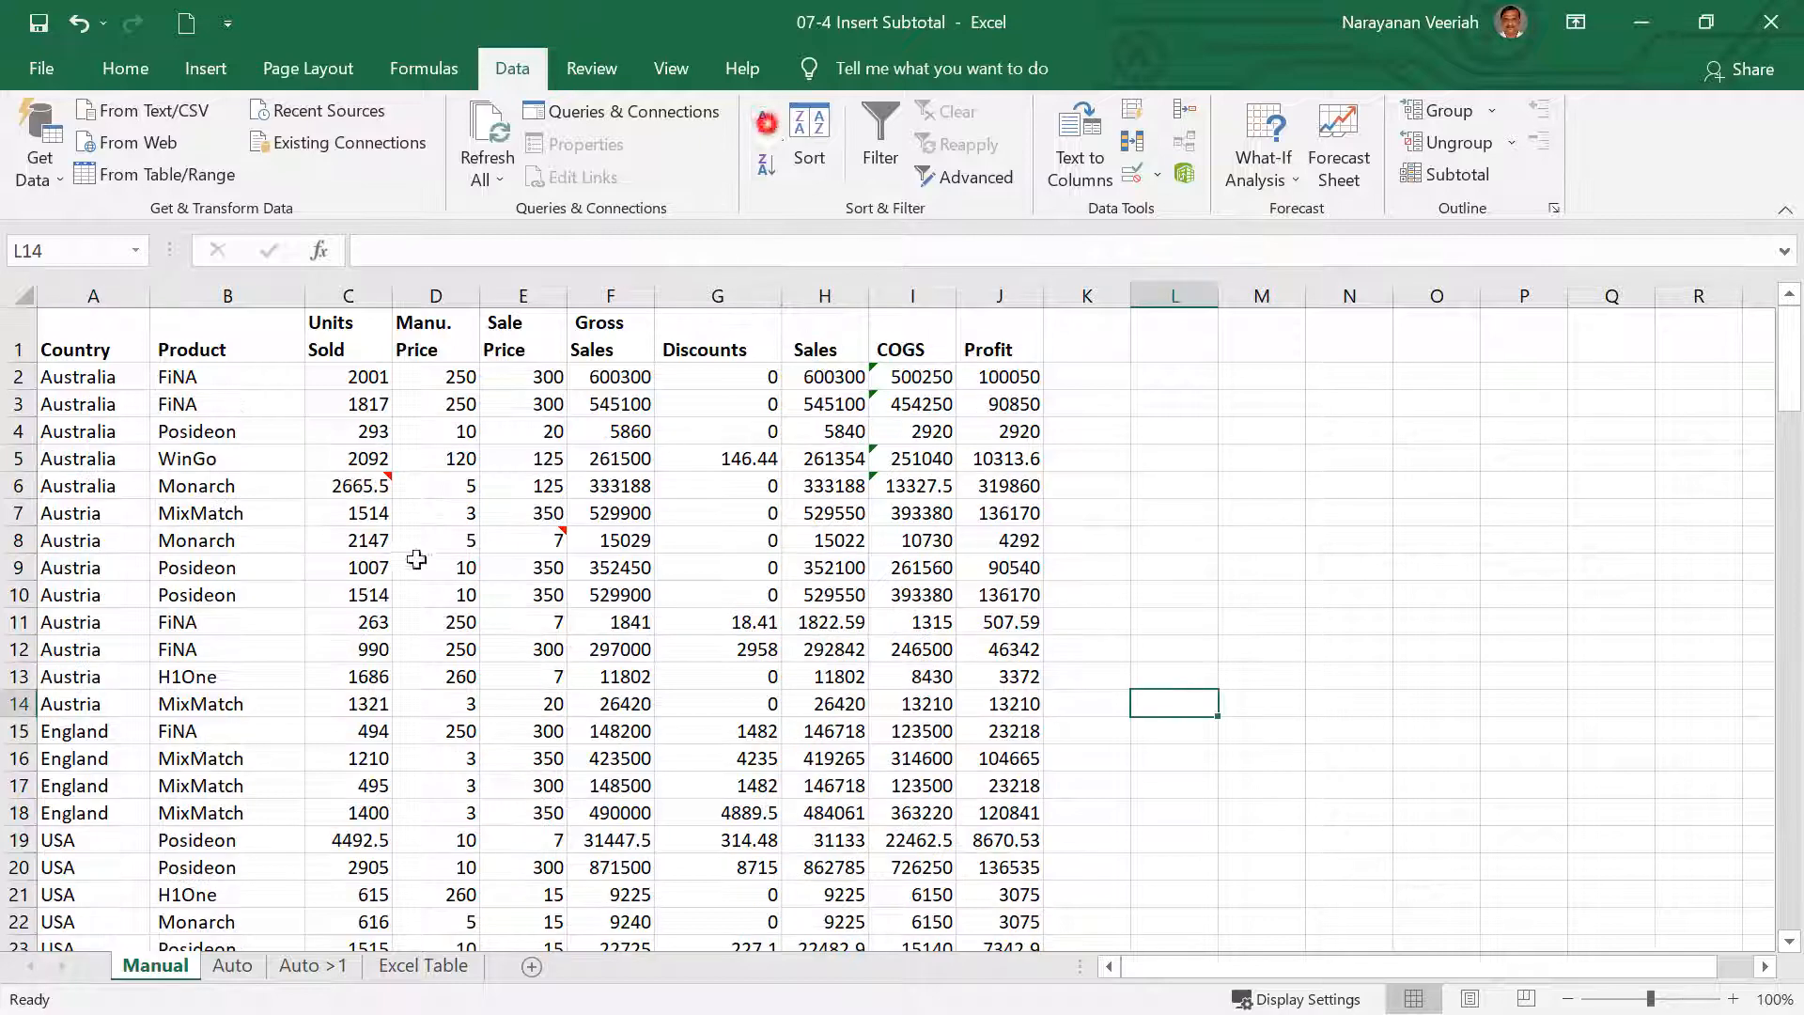
Insert a blank row above the first Austria record and another above the first England record.
click(13, 513)
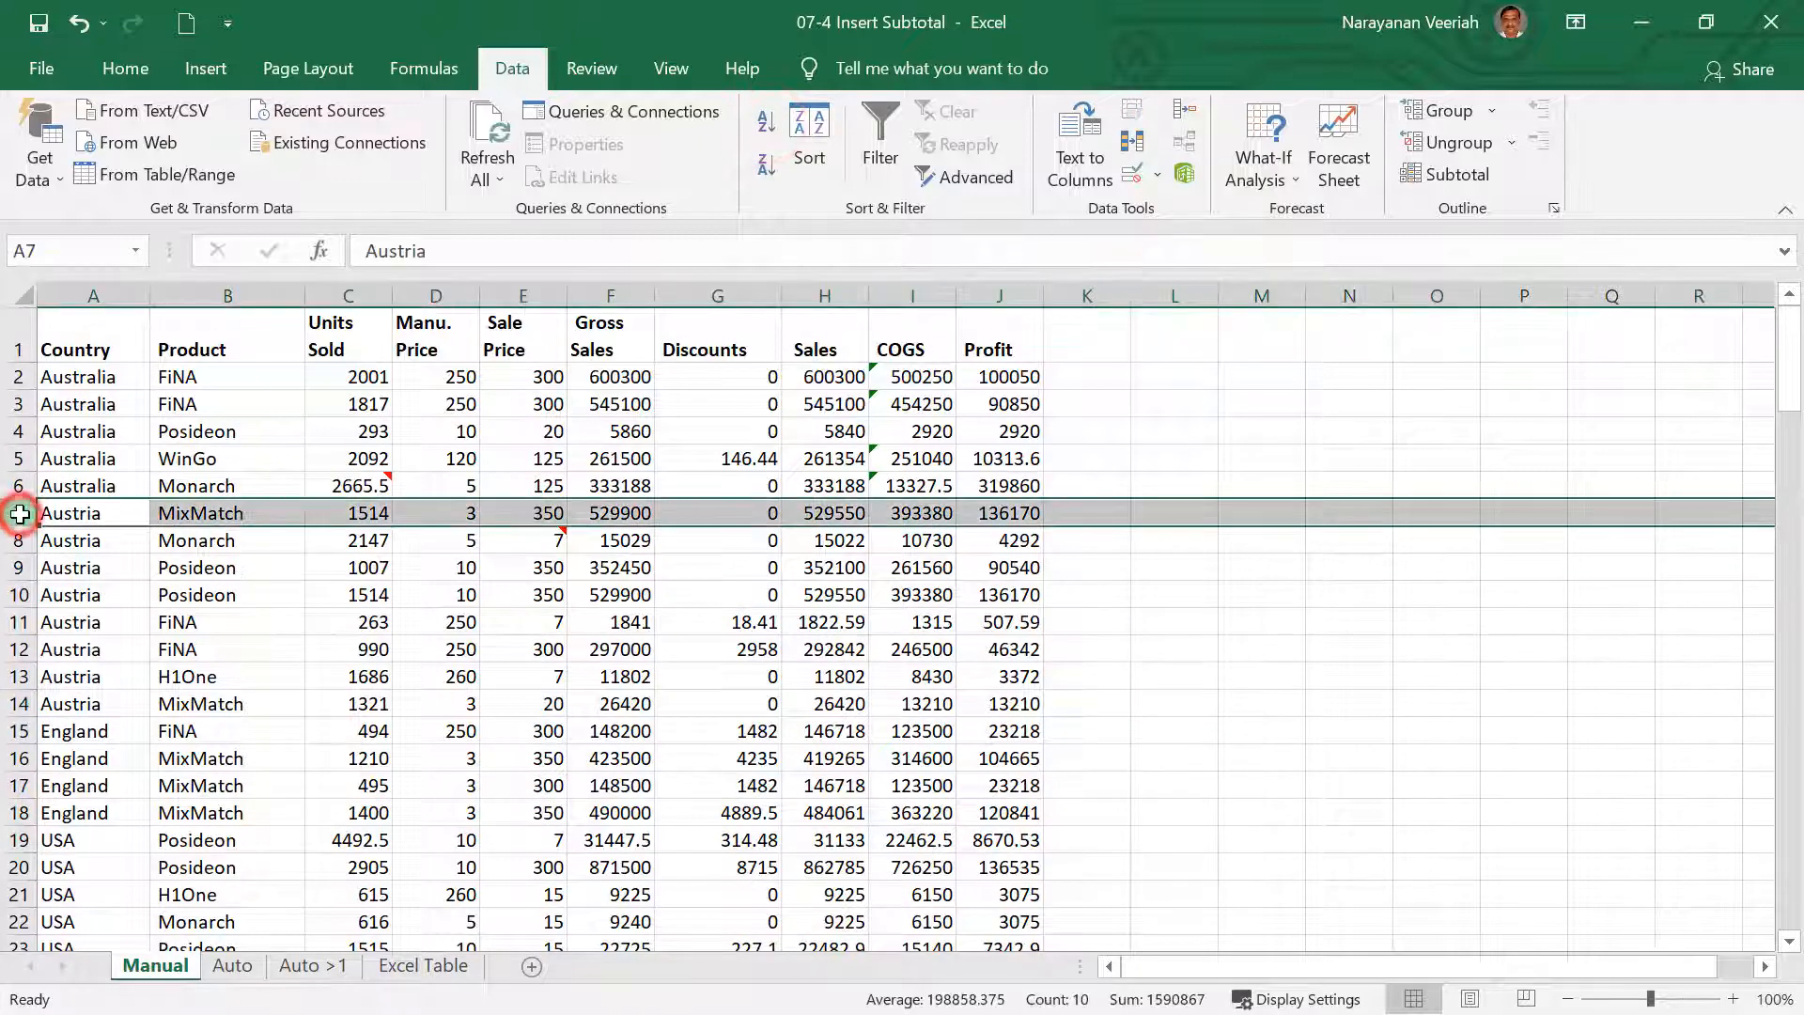
right_click(98, 514)
click(171, 716)
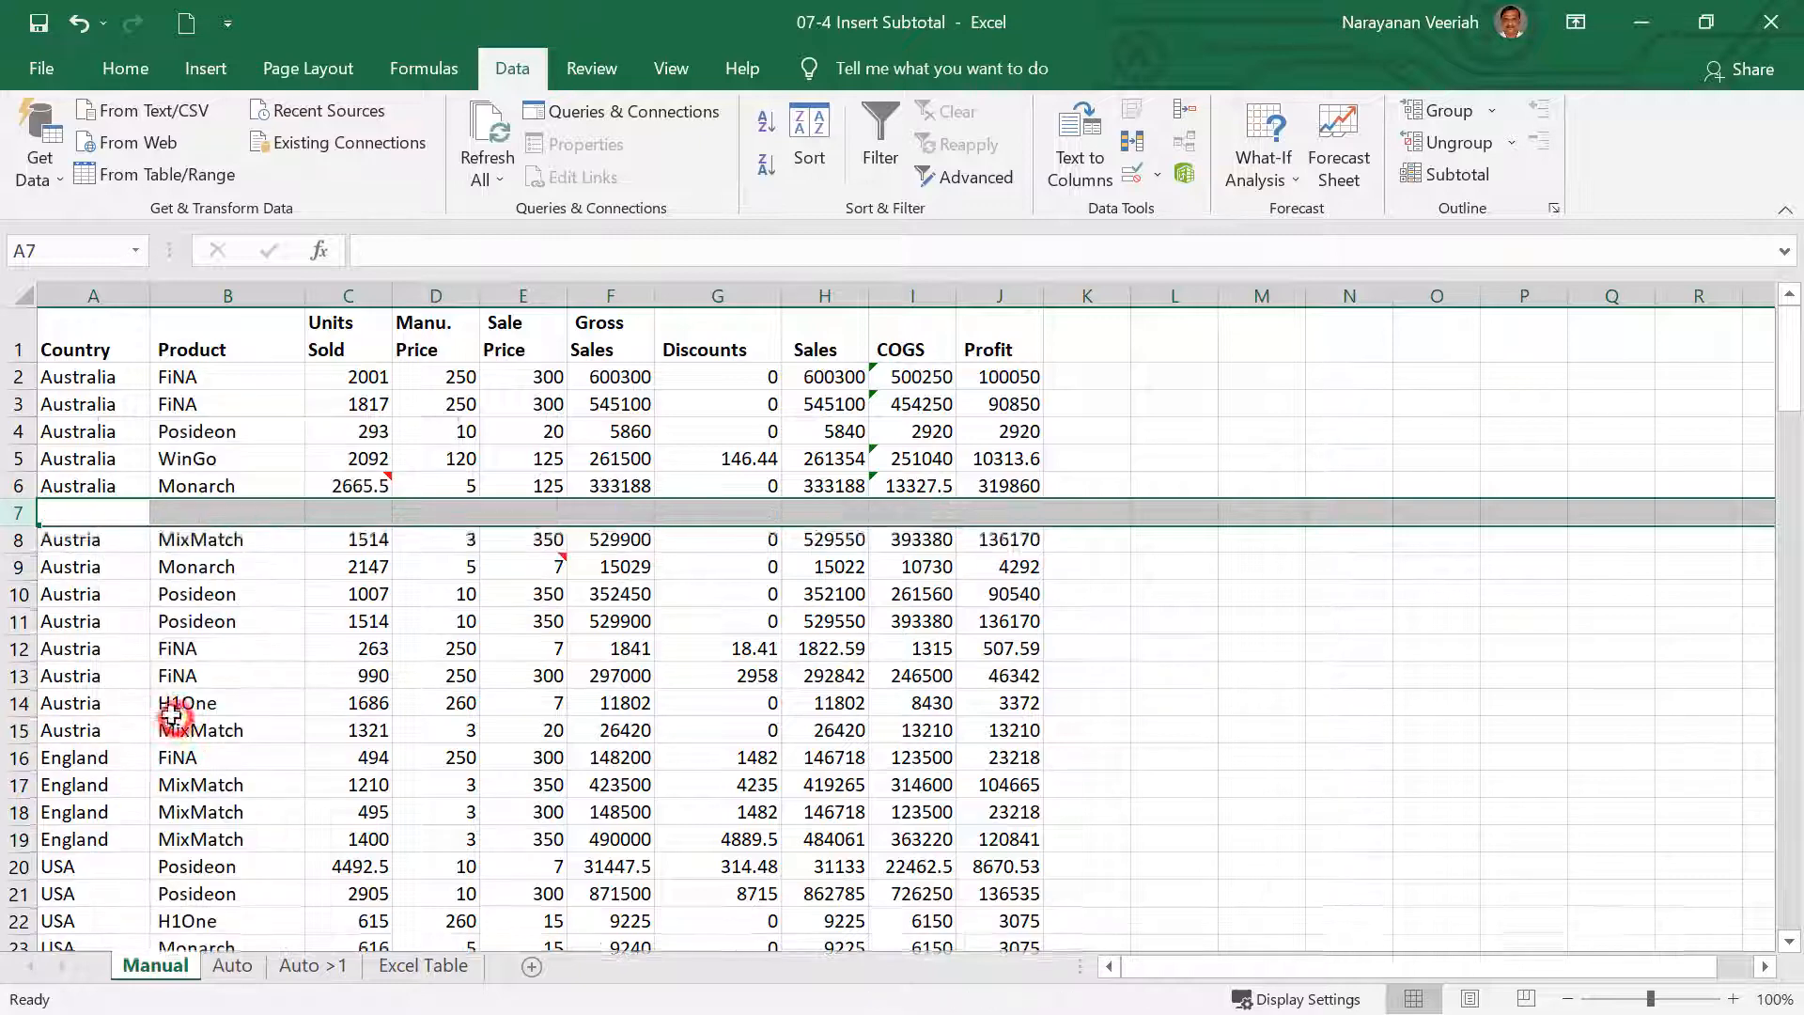
click(11, 759)
right_click(15, 758)
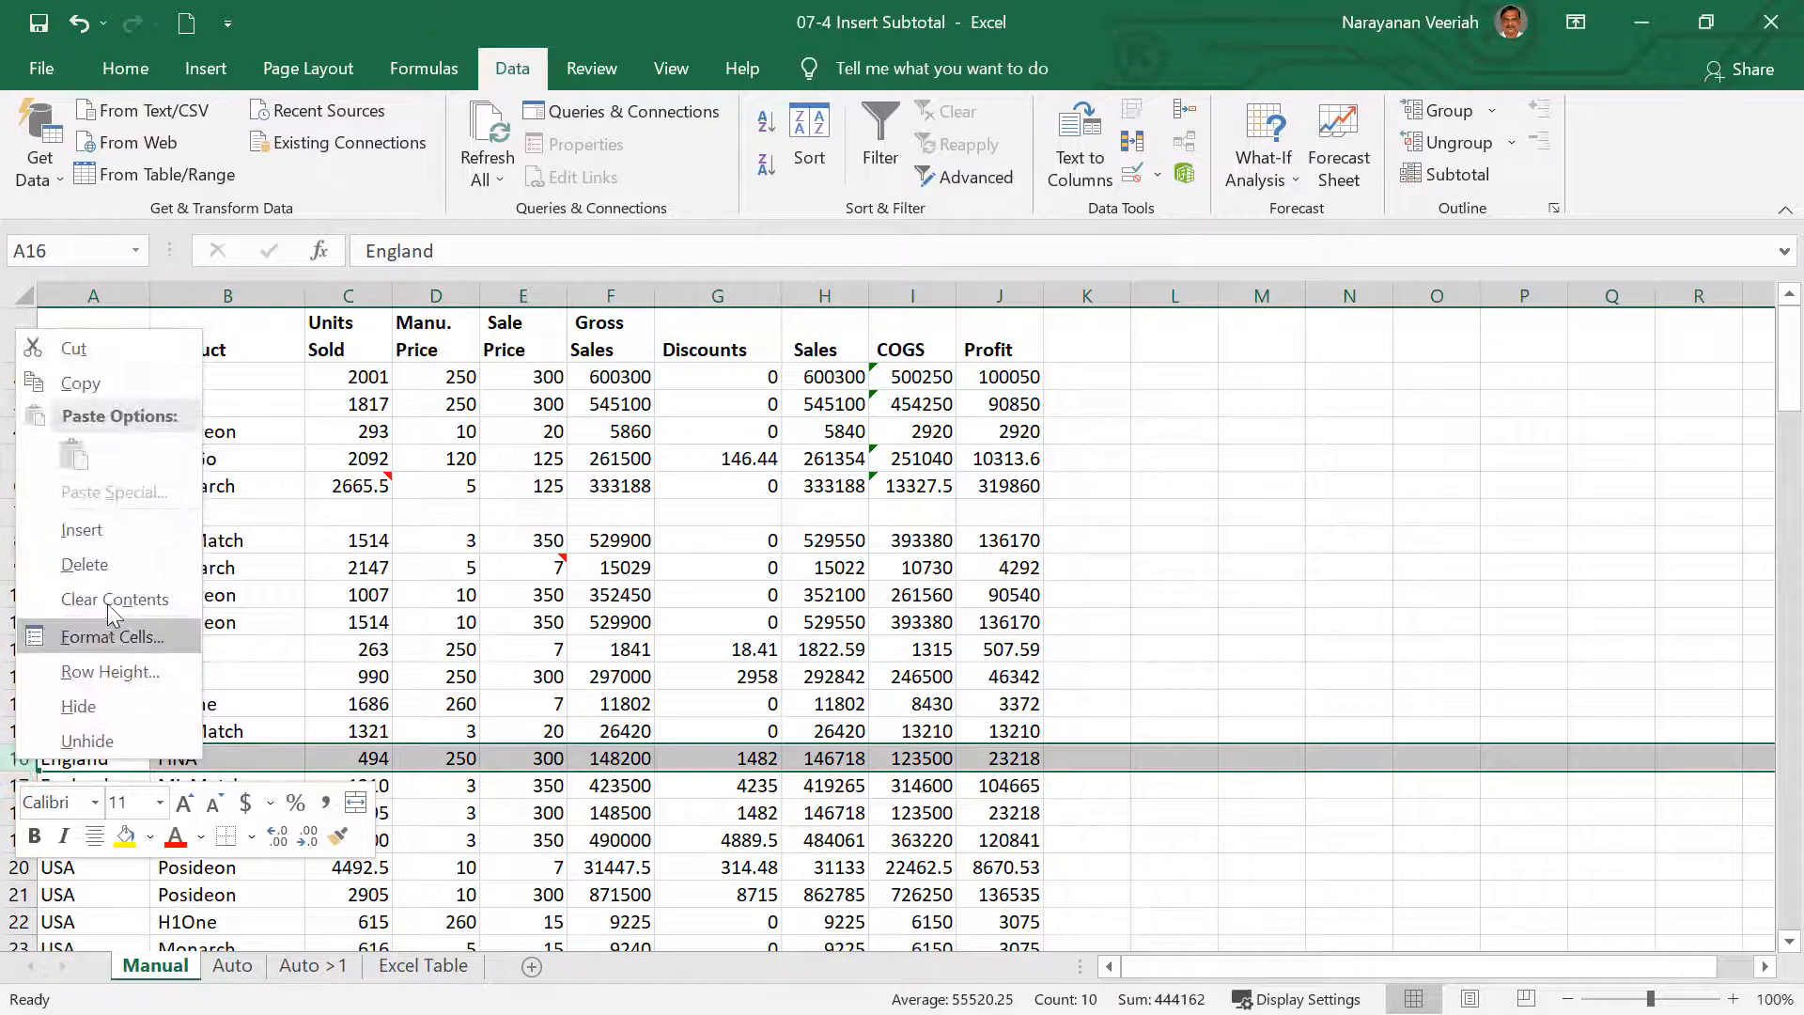
click(80, 530)
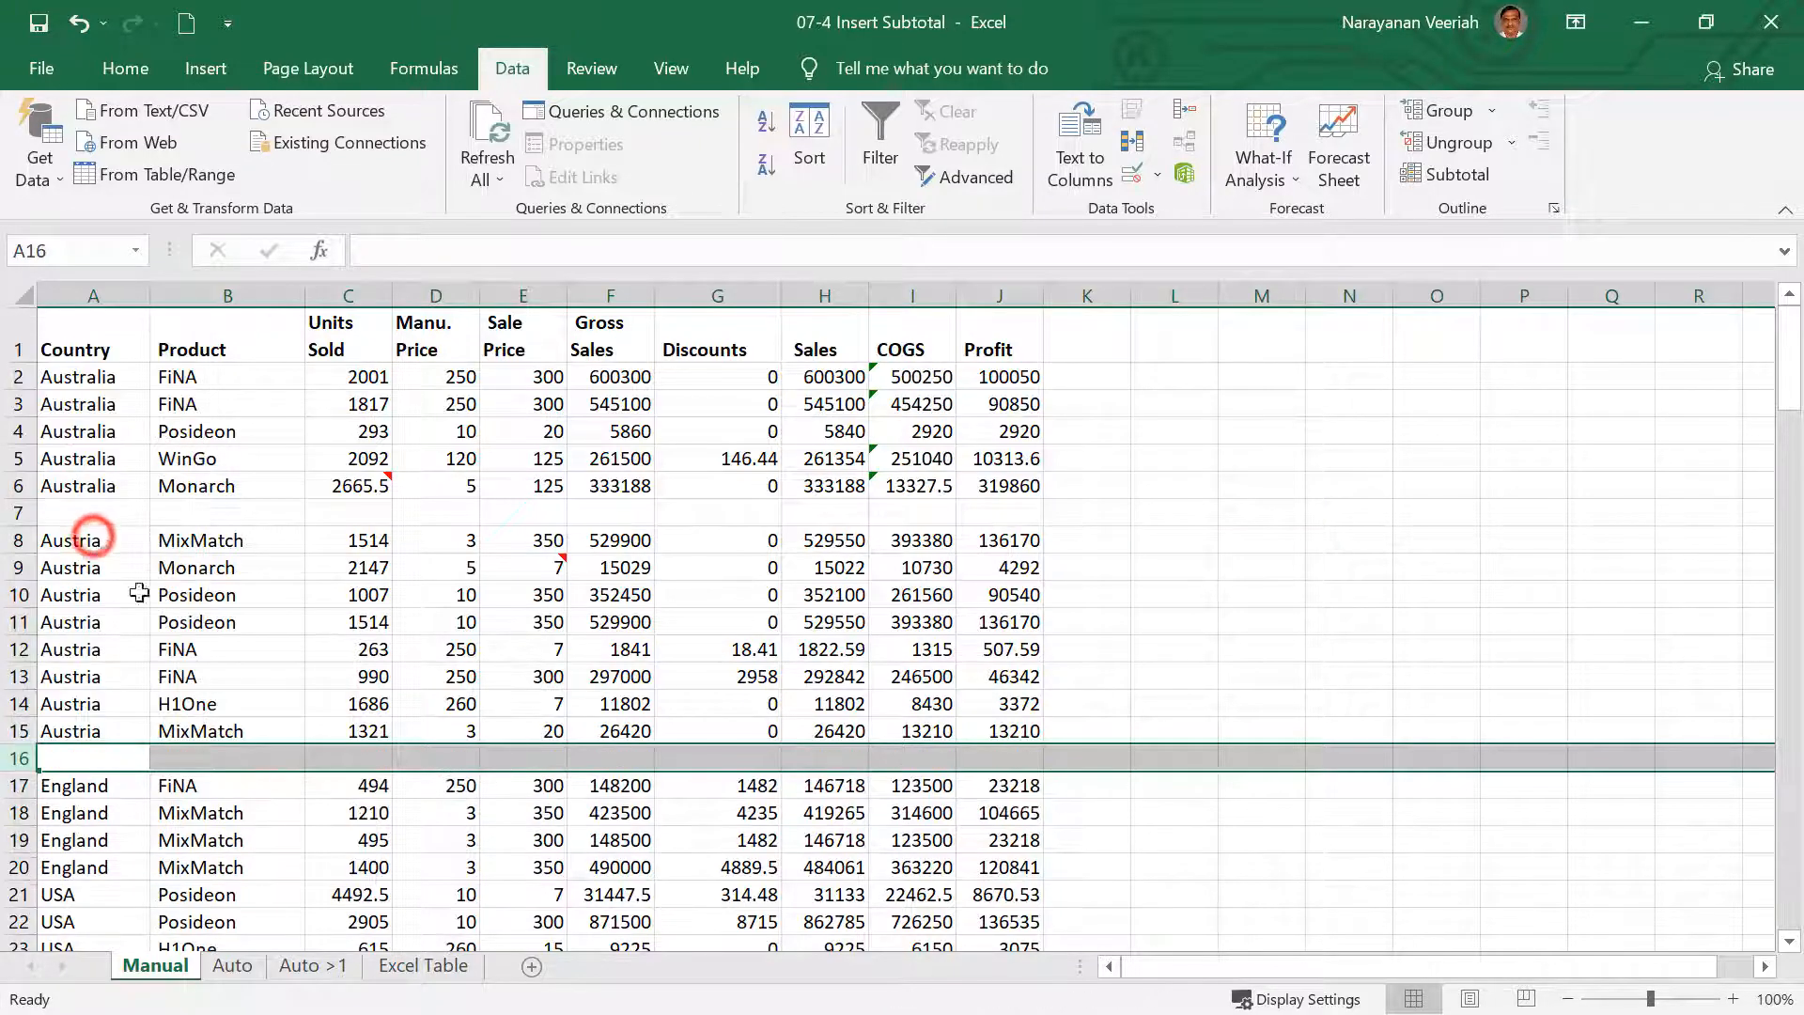
Insert a blank row between the last England record and the first USA record.
scroll(300, 714, down, 3)
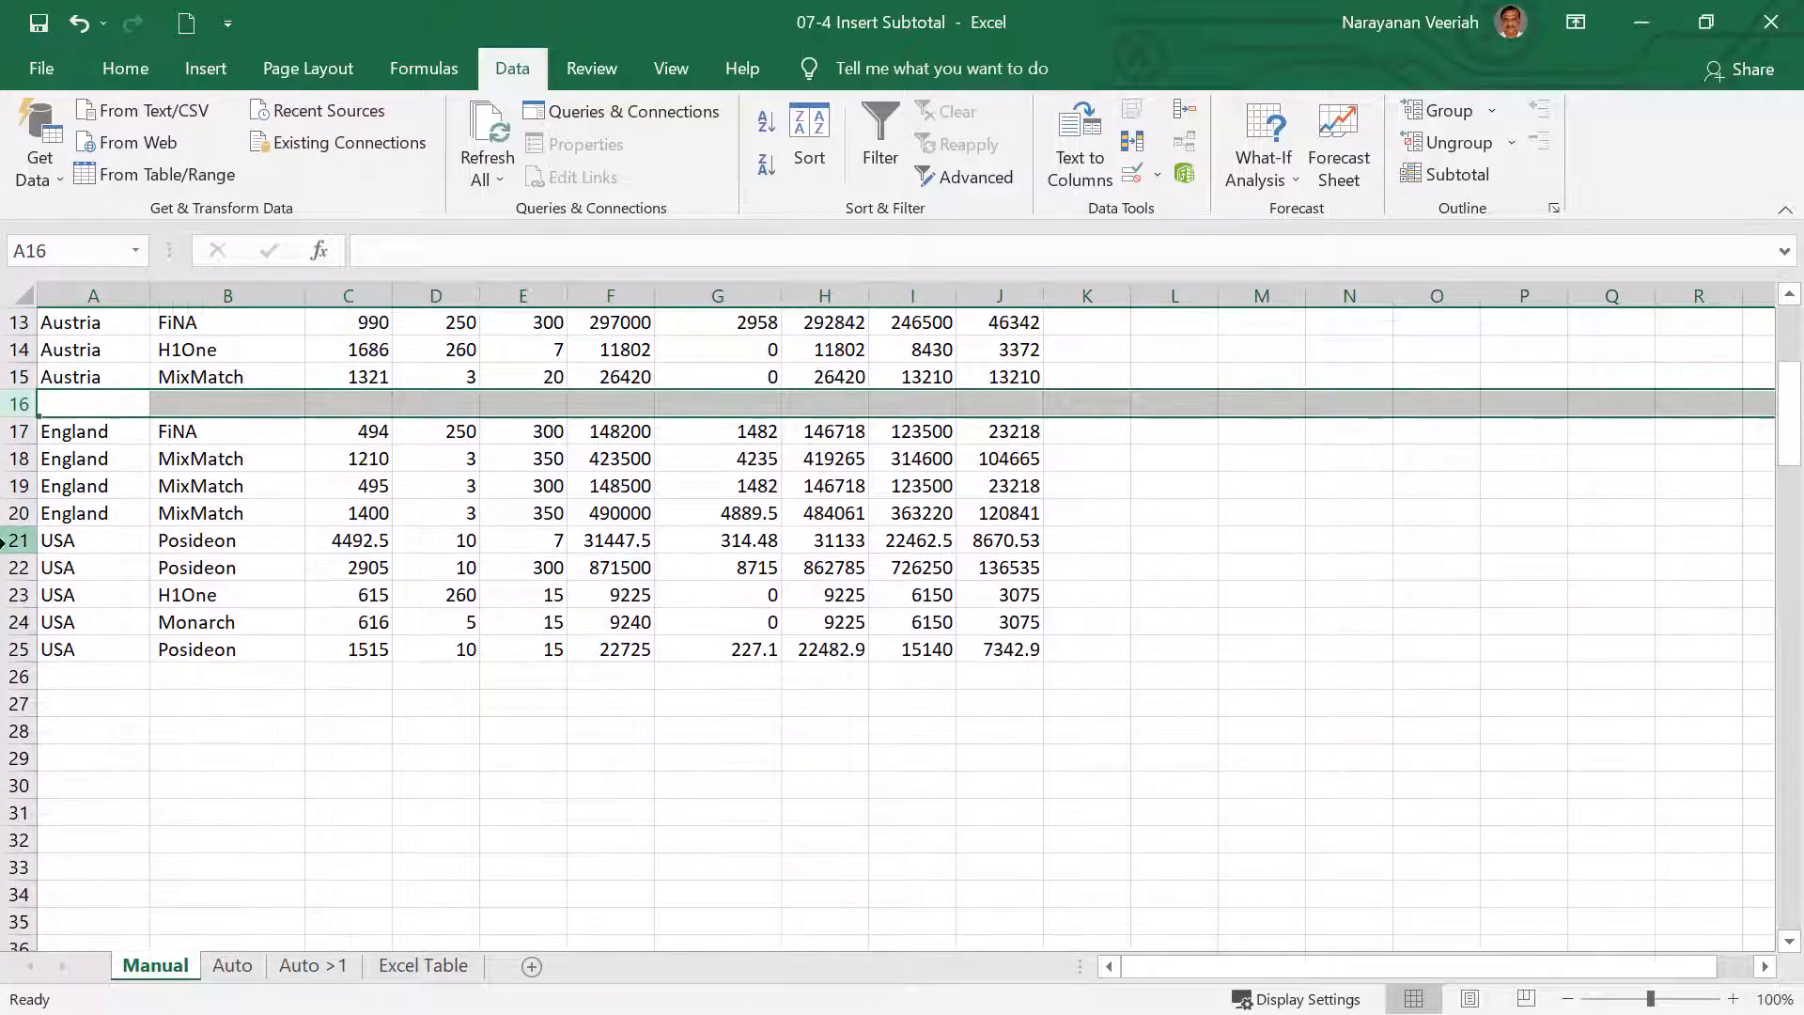
click(19, 541)
right_click(18, 541)
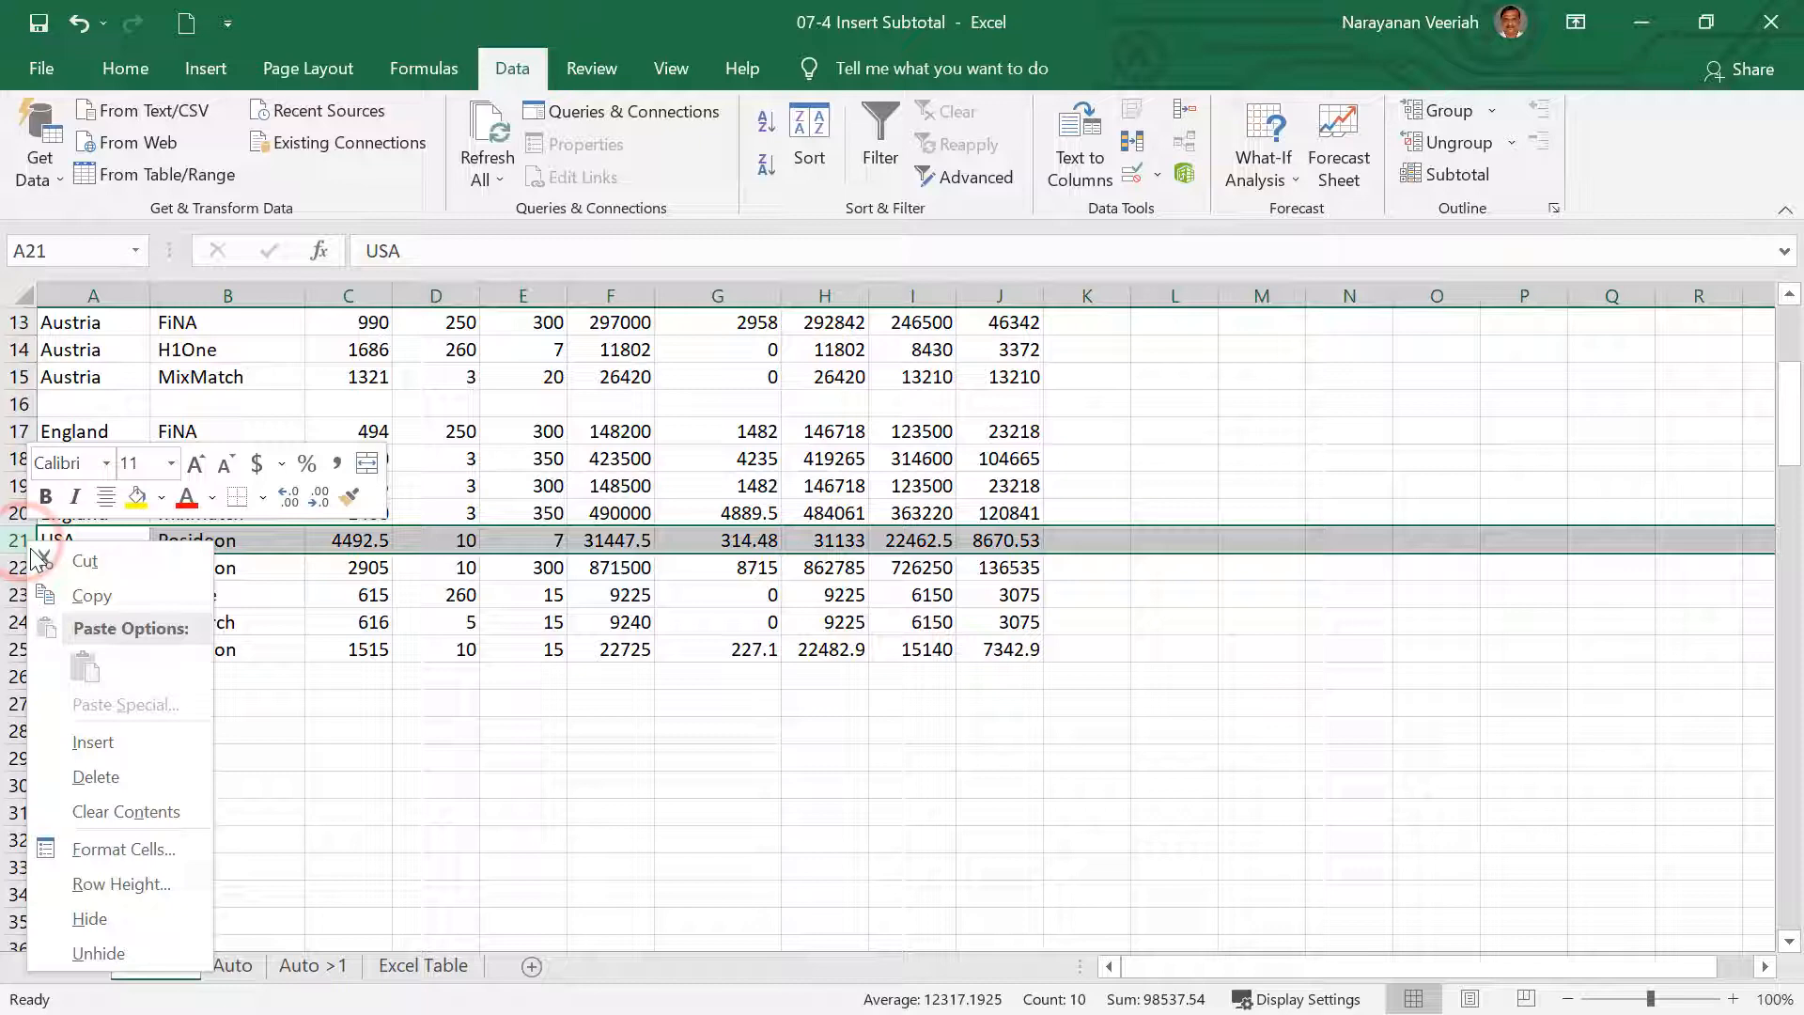
click(117, 736)
click(945, 808)
scroll(1250, 676, up, 4)
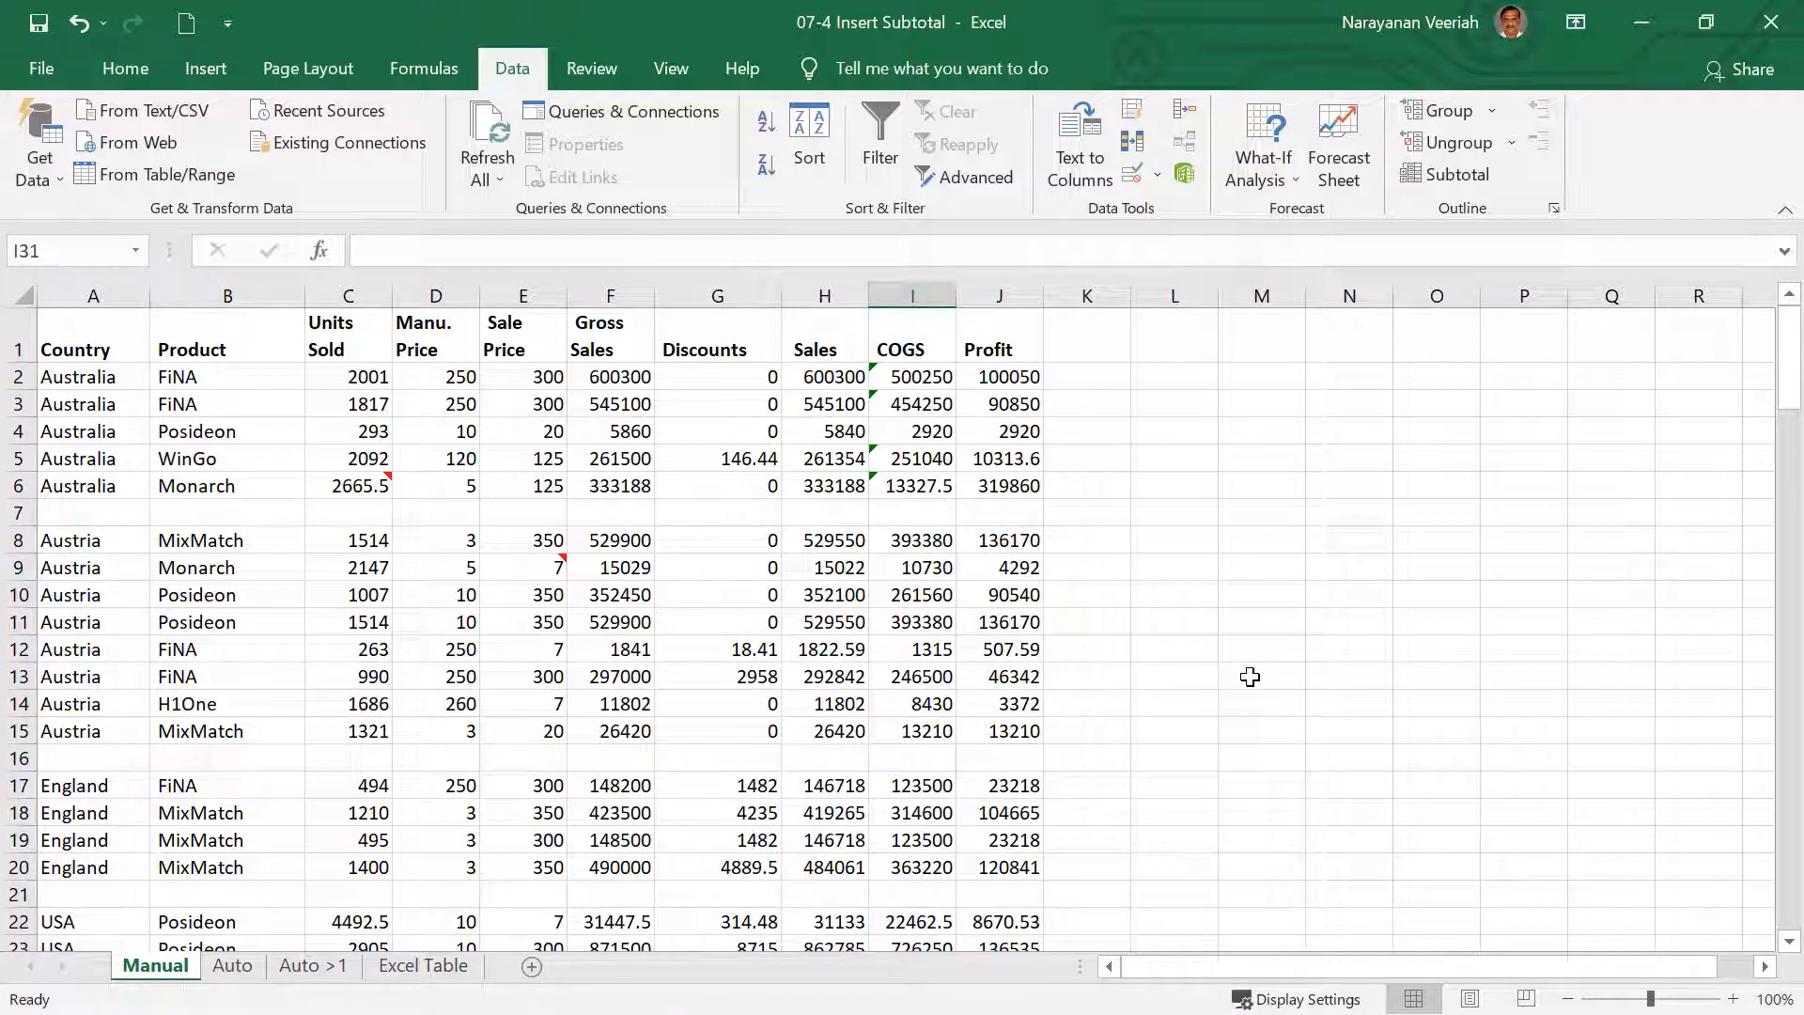
Enter a SUBTOTAL formula in C7 that sums Australia's units sold, using function 9 and range C2:C6.
click(362, 517)
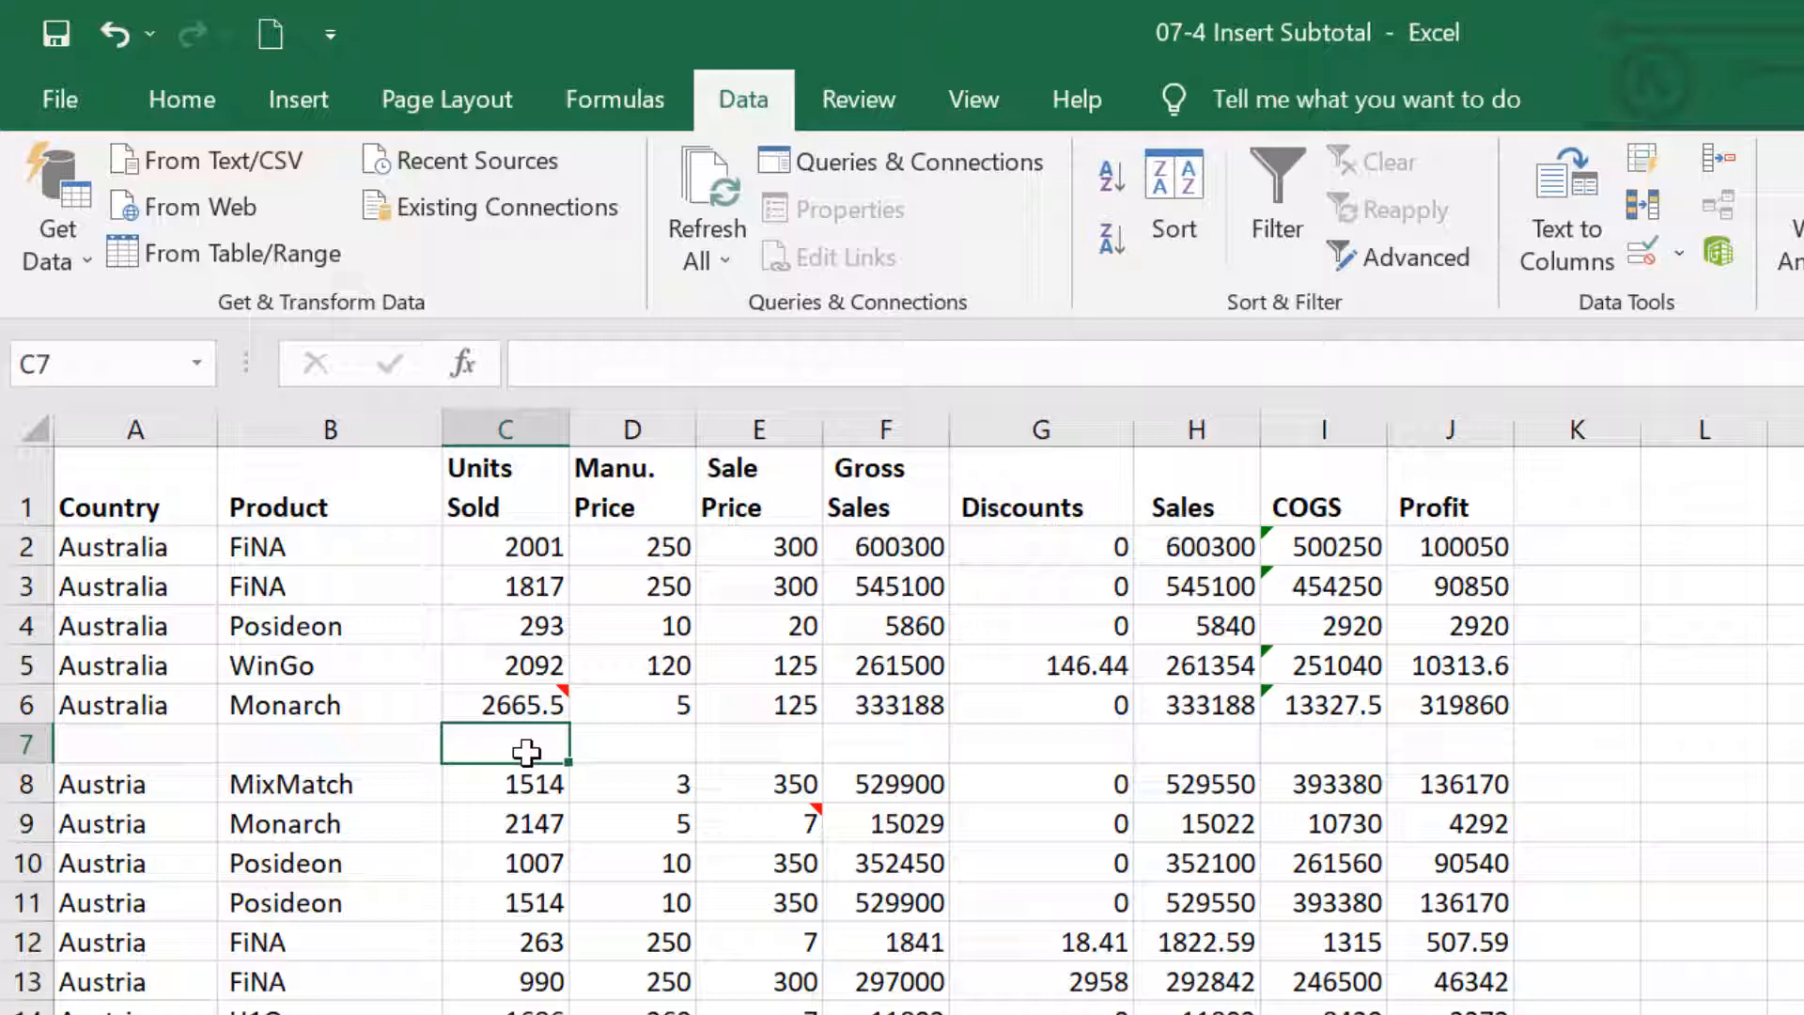
text(=)
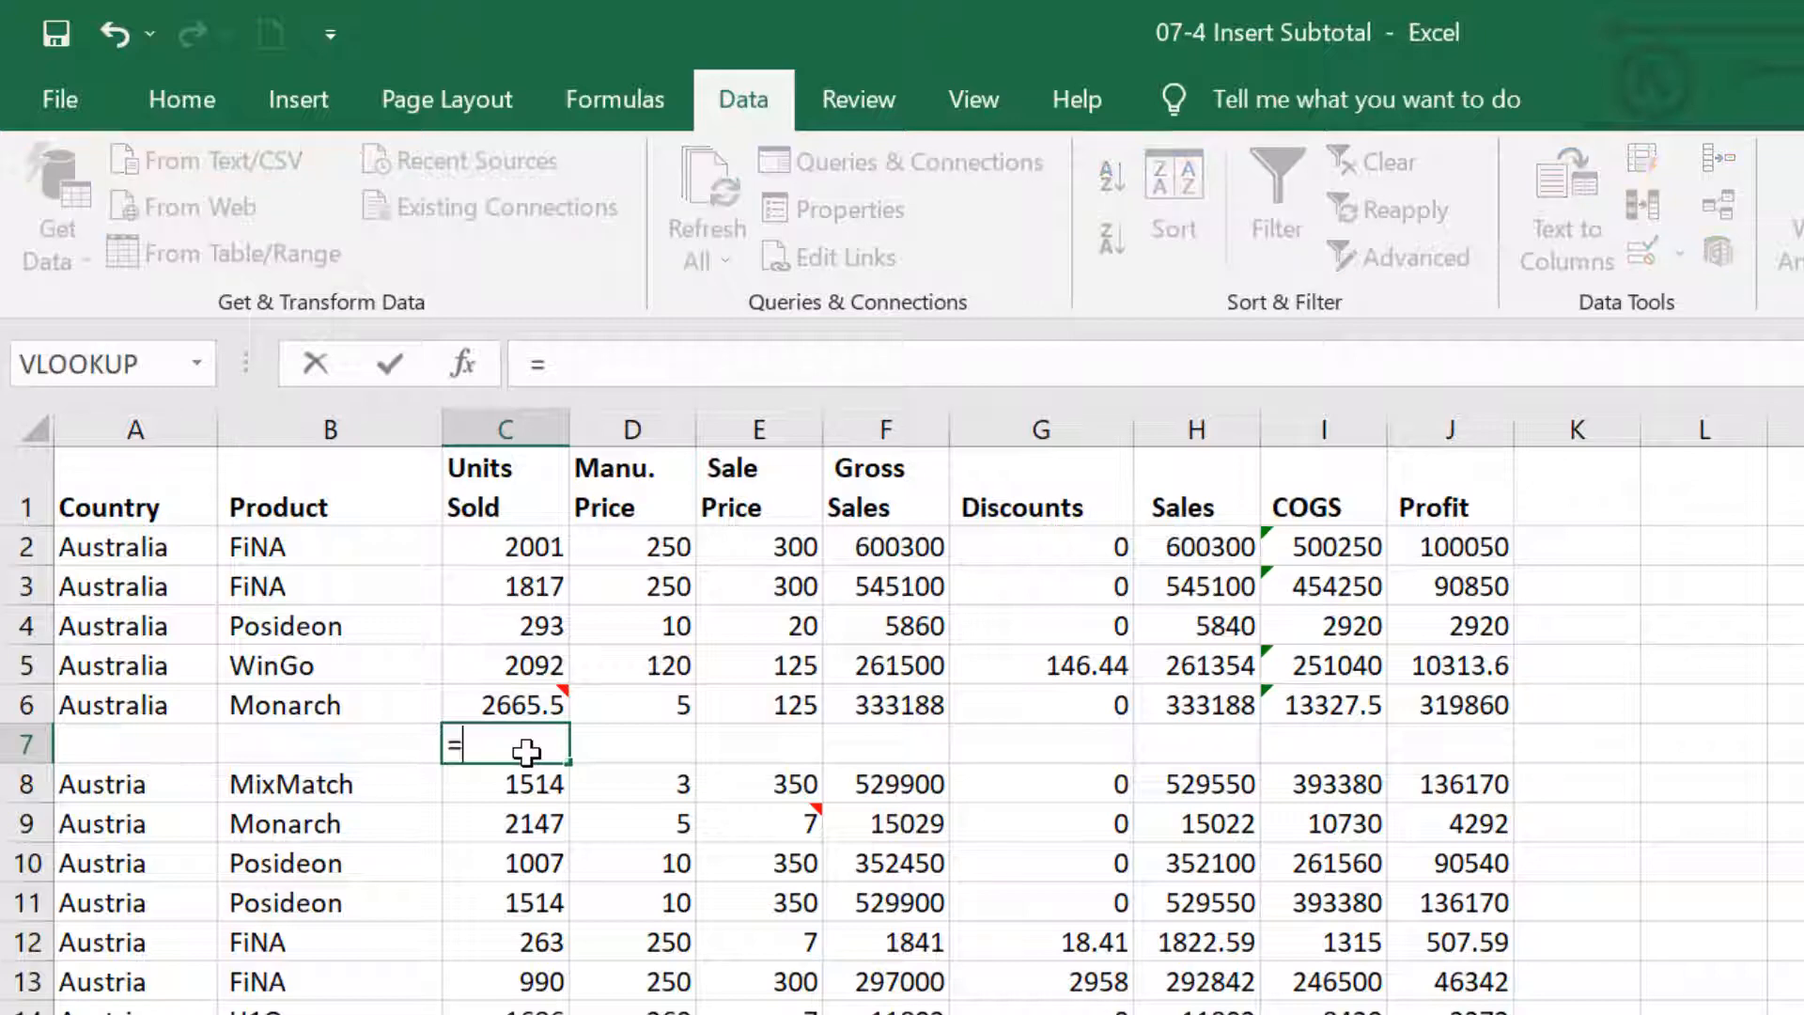
text(subt)
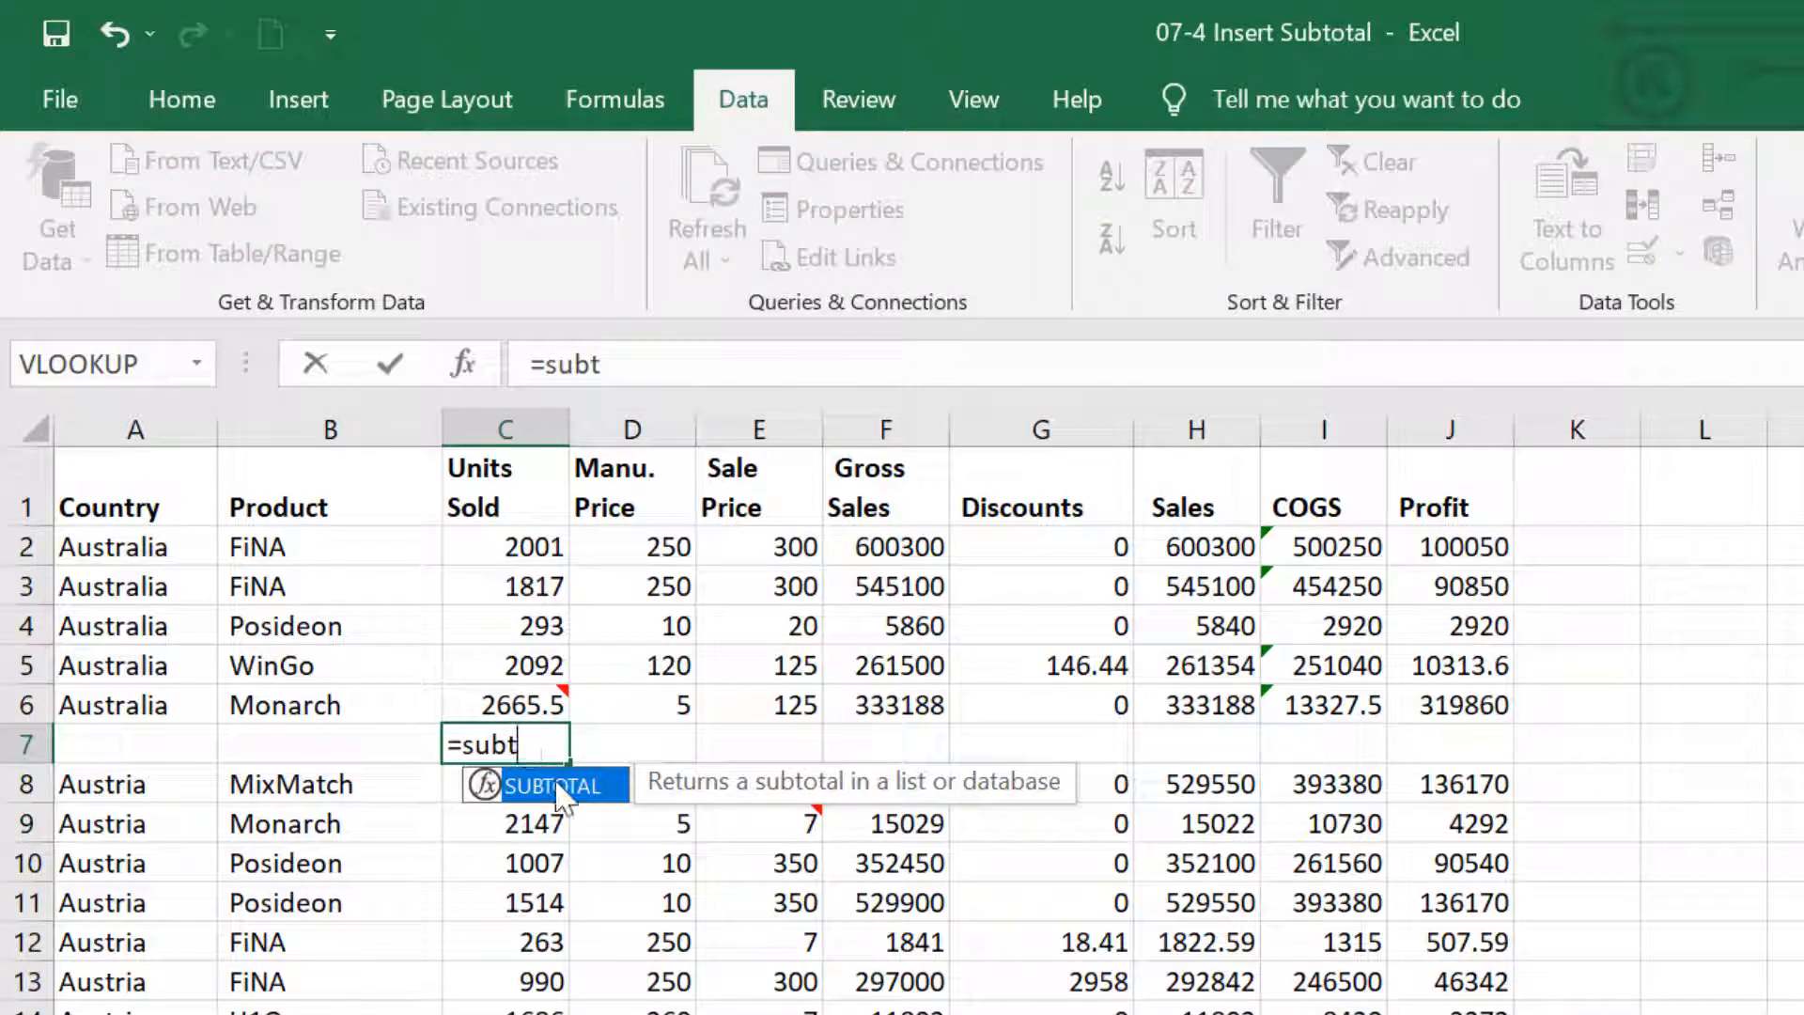
double_click(554, 787)
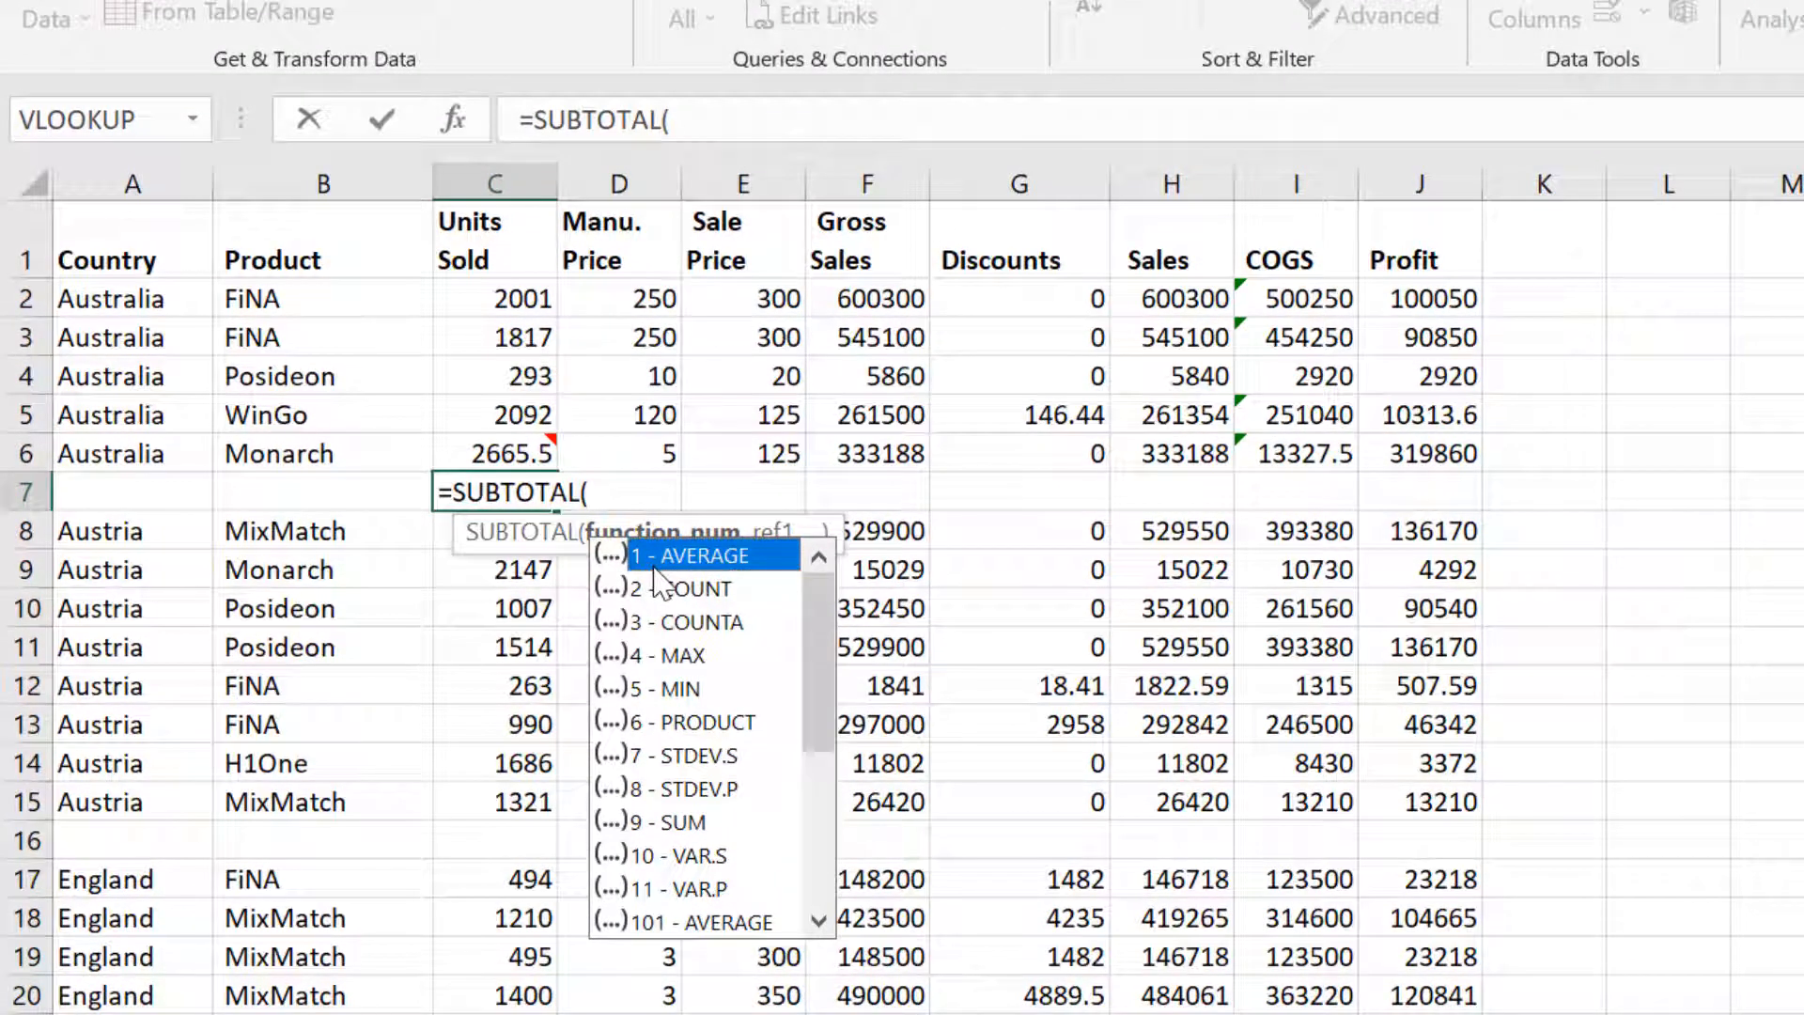
double_click(683, 822)
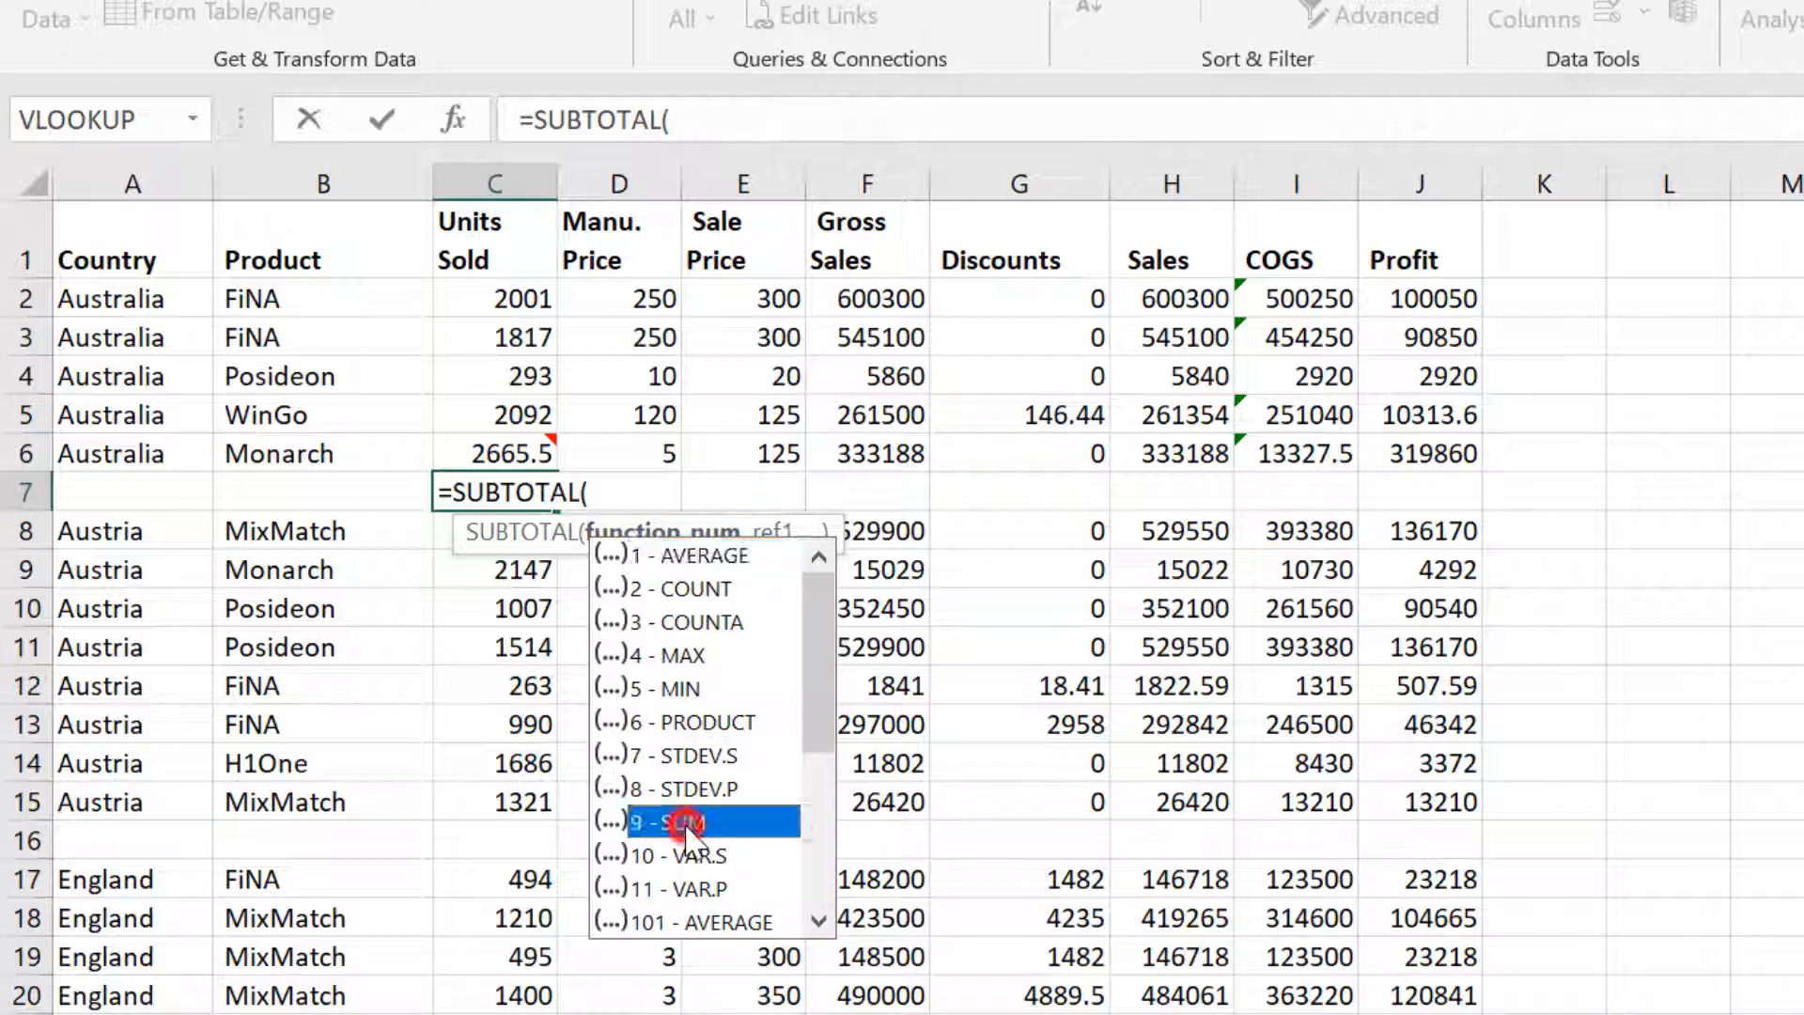
click(714, 119)
text(,)
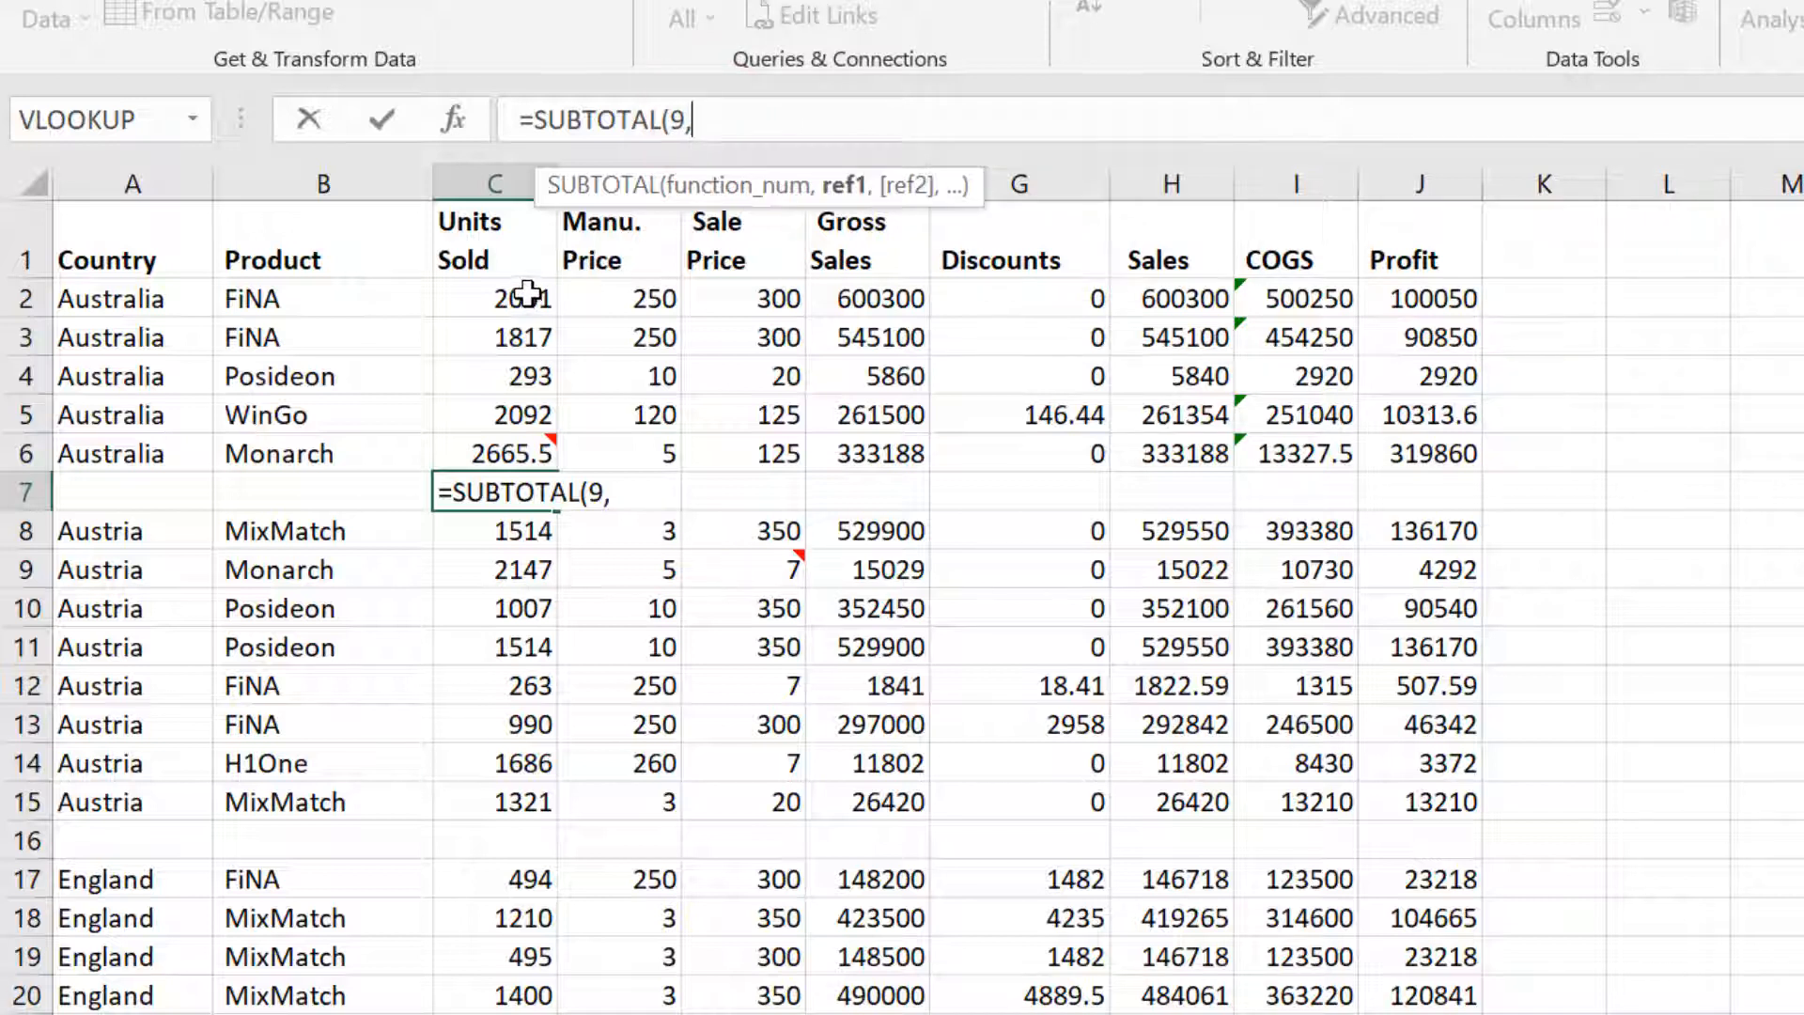
drag(528, 294, 530, 441)
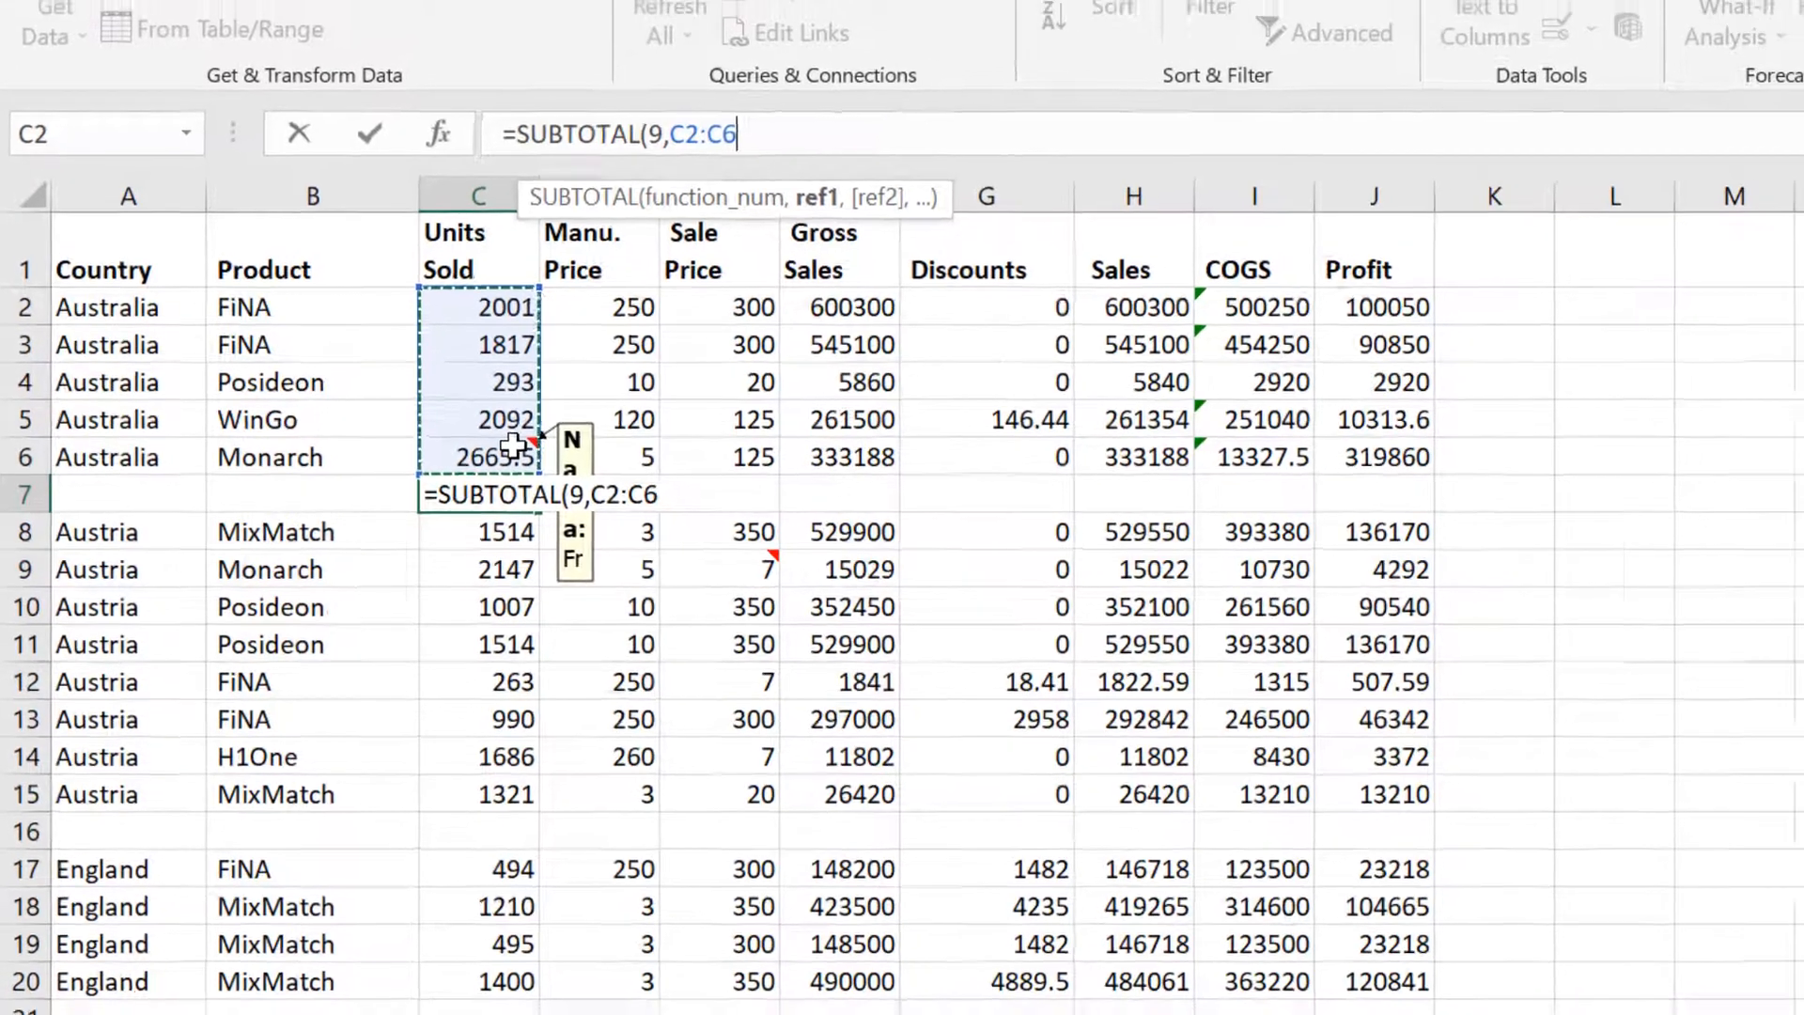
key(Return)
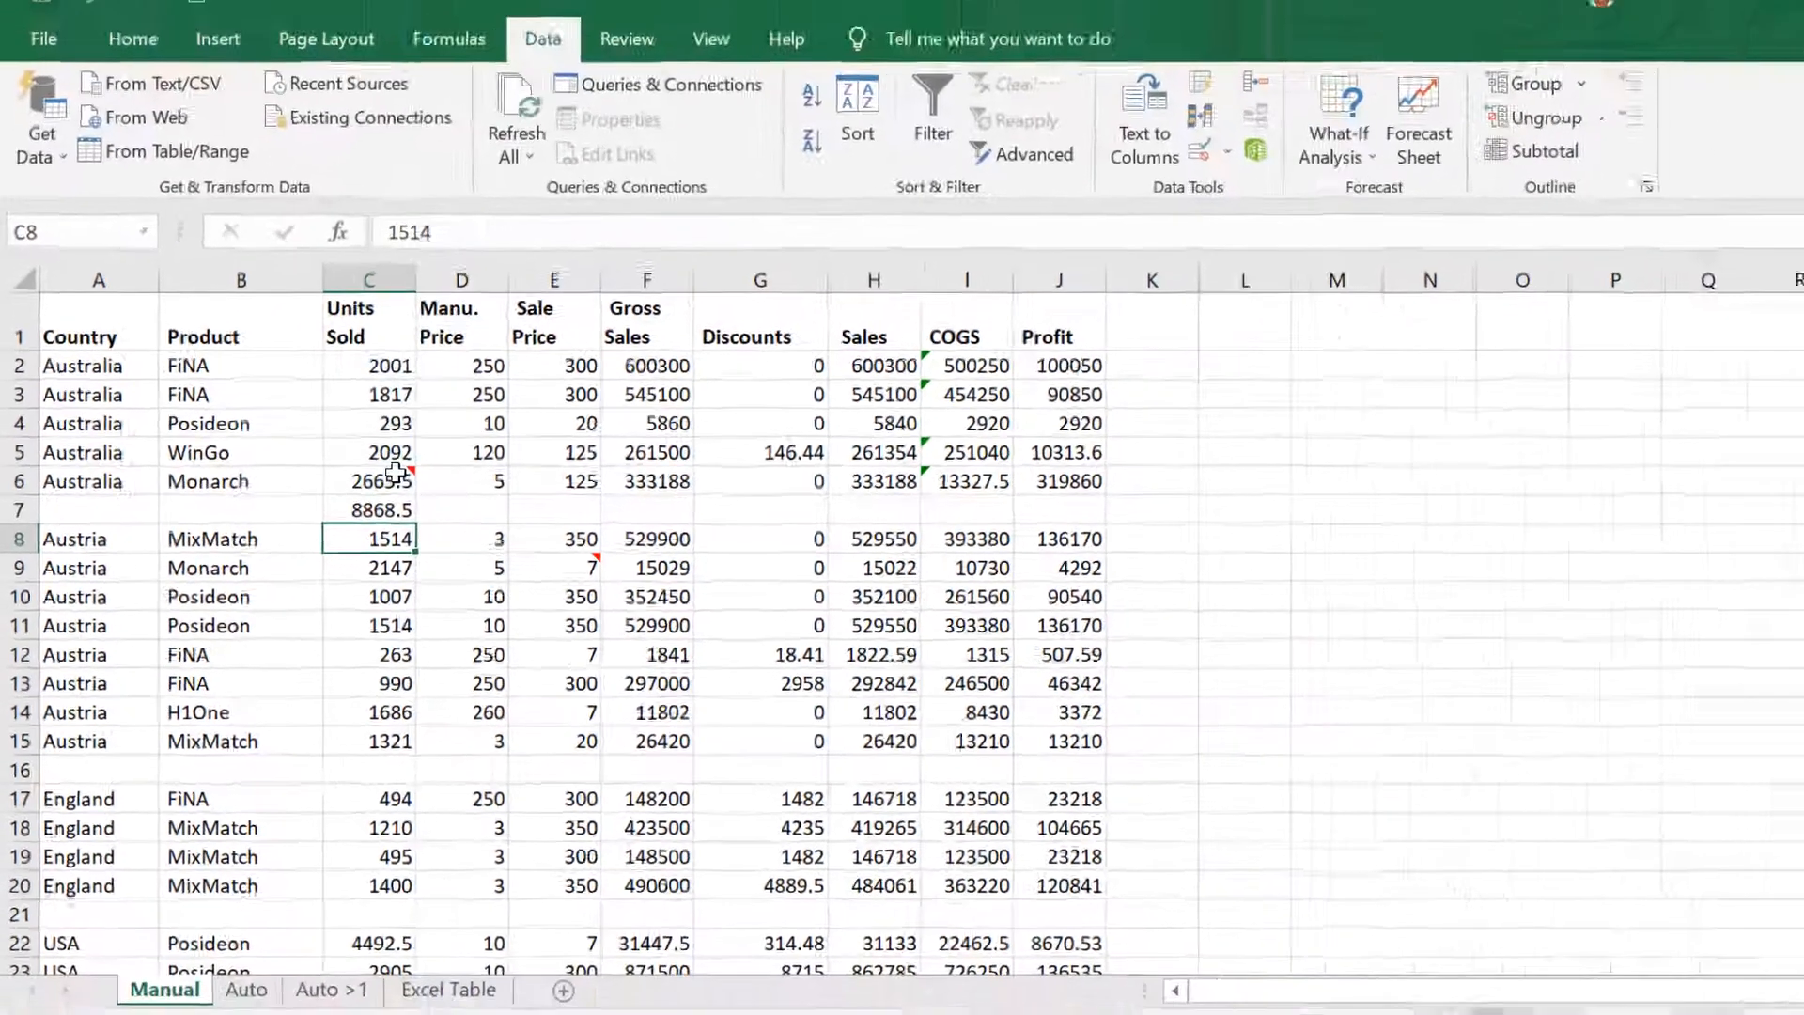
Label the Australia subtotal row in A7 as "Total Australia".
click(143, 499)
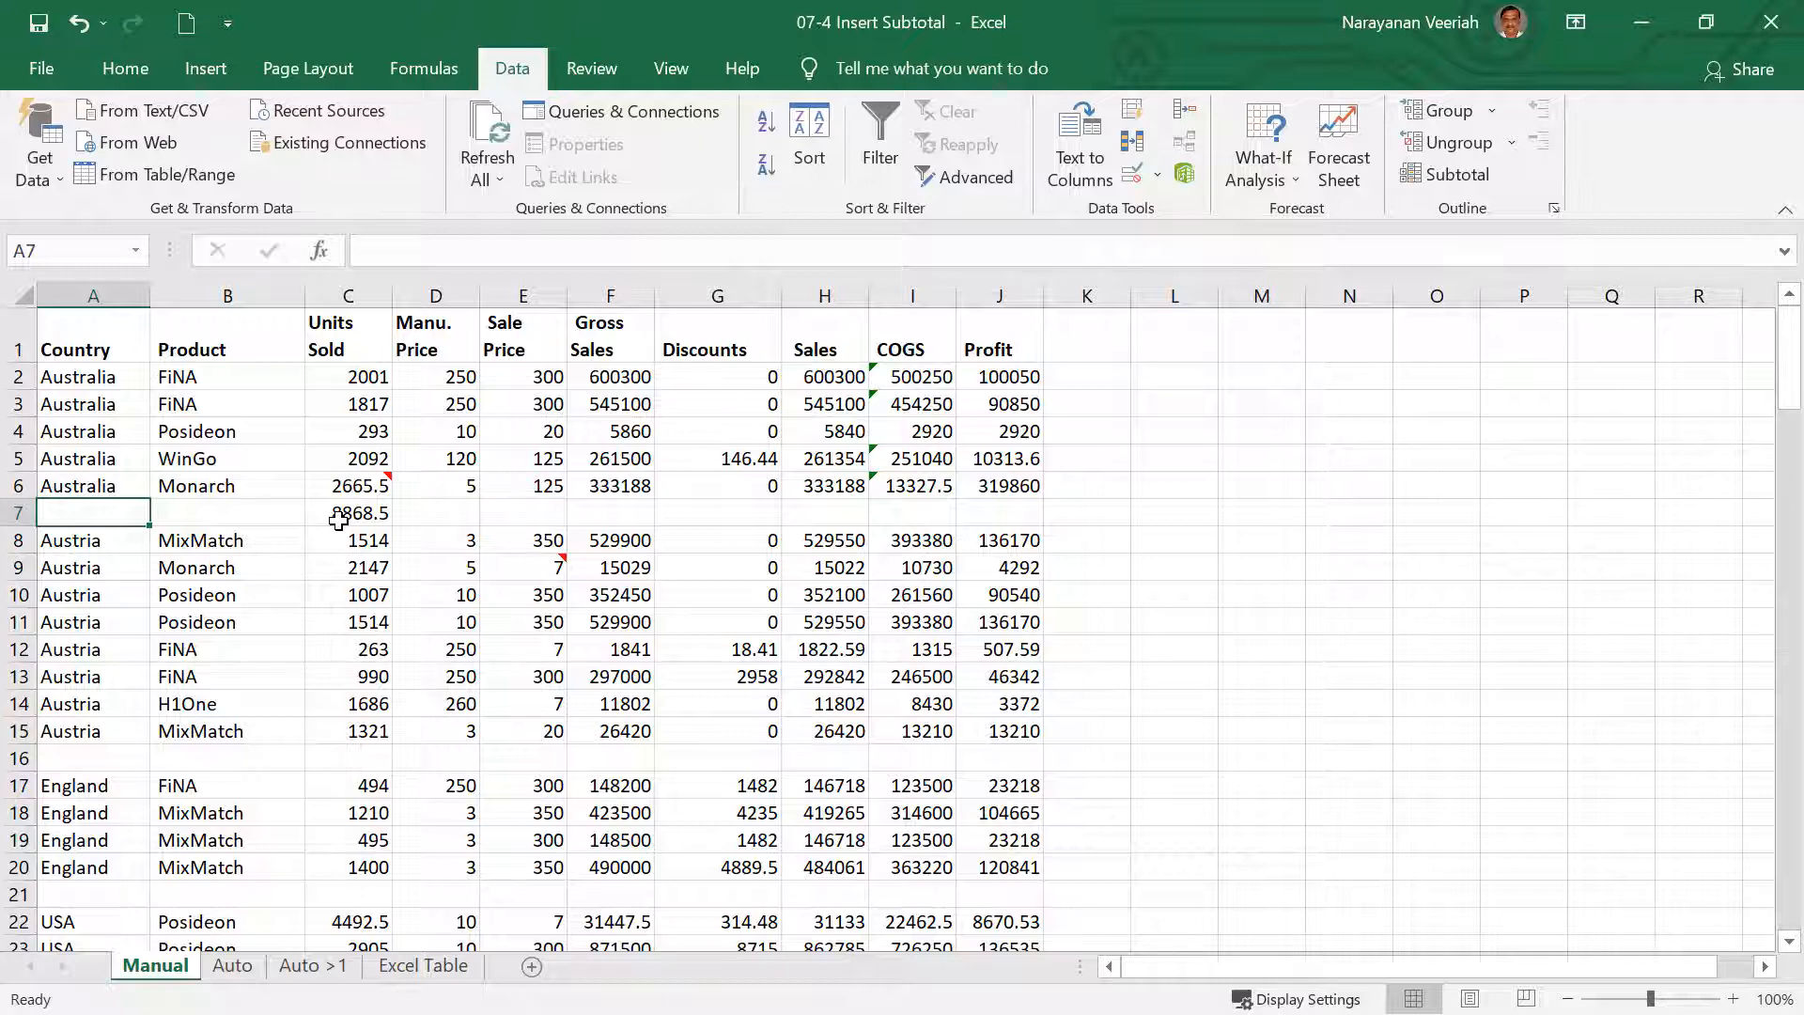
text(T)
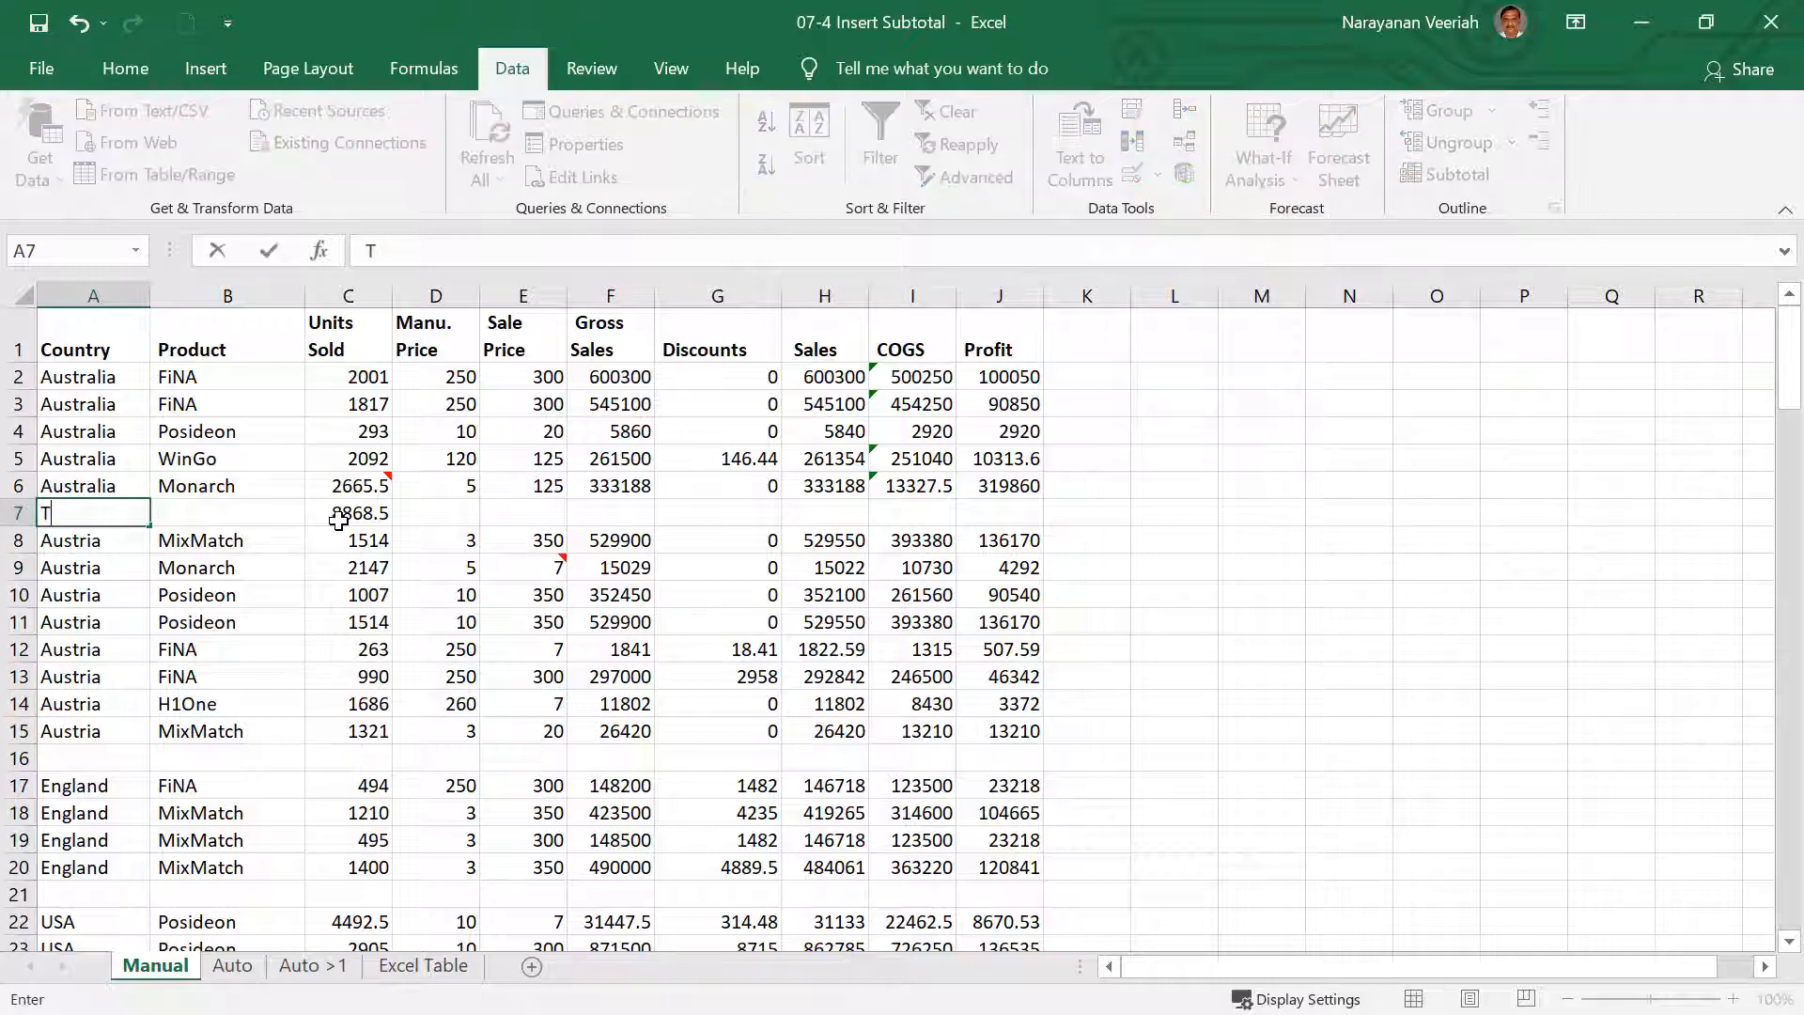
text(otal Austr)
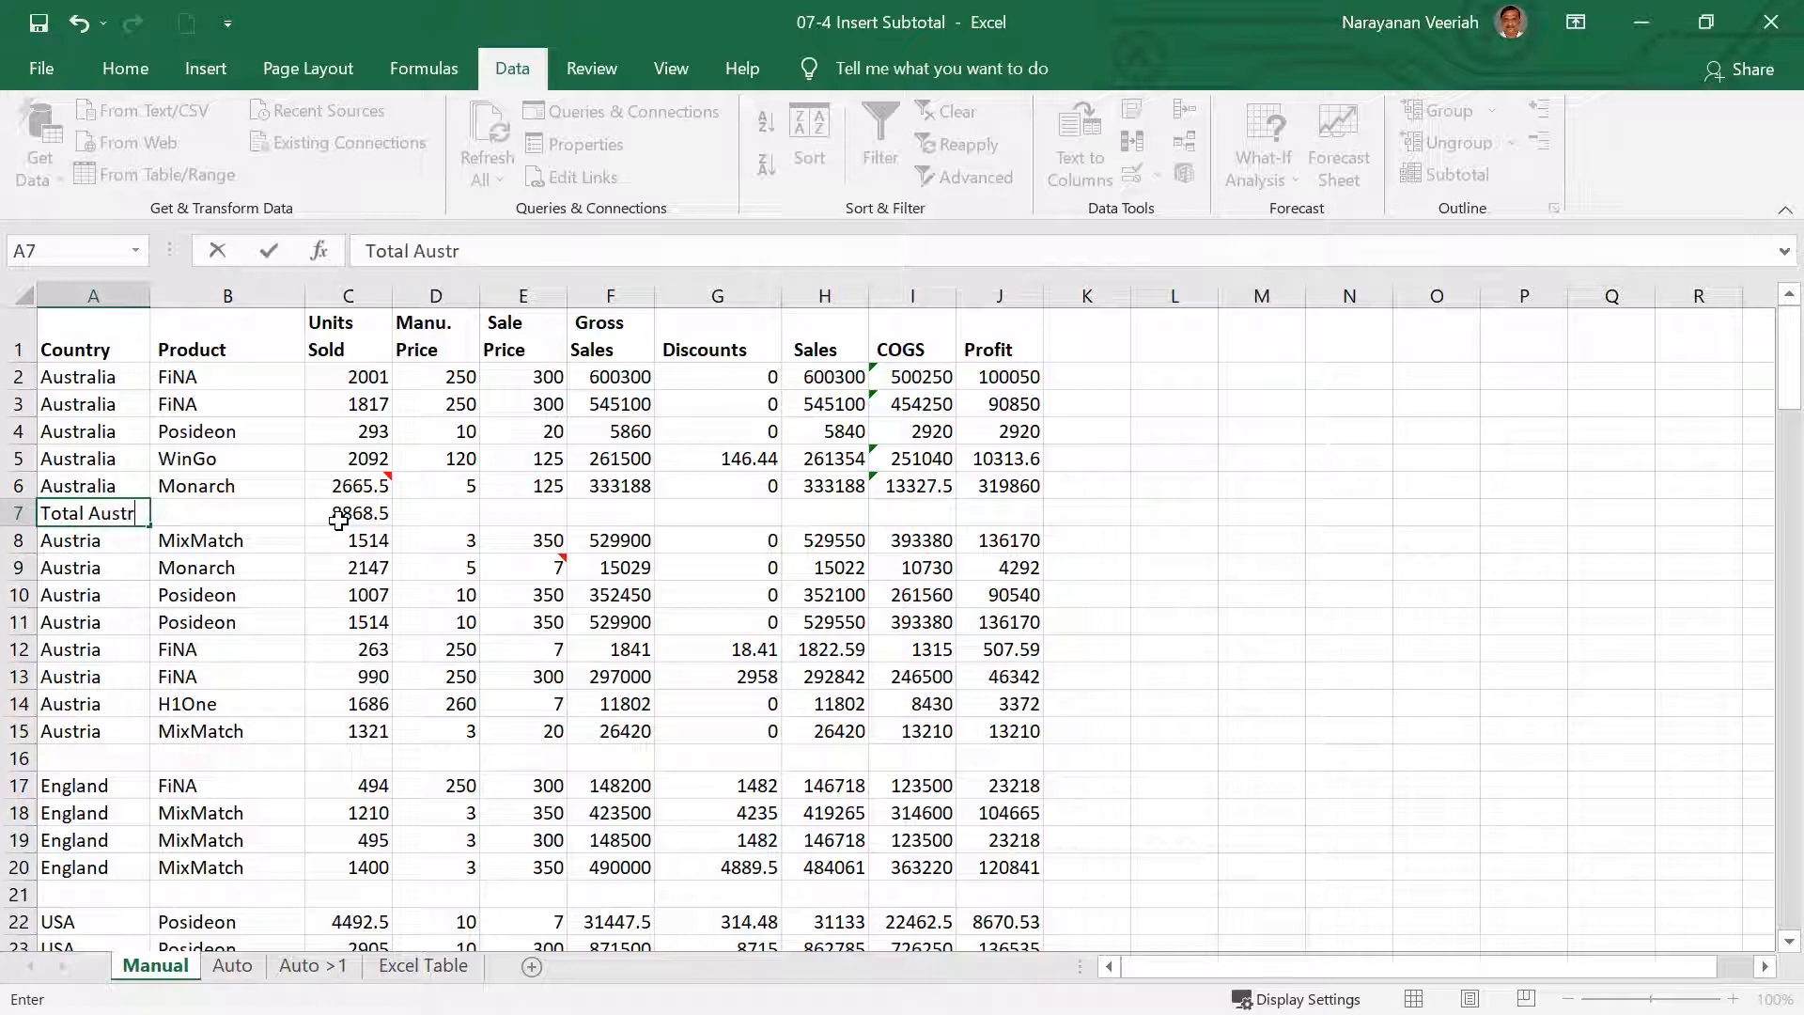
text(alia)
click(1175, 732)
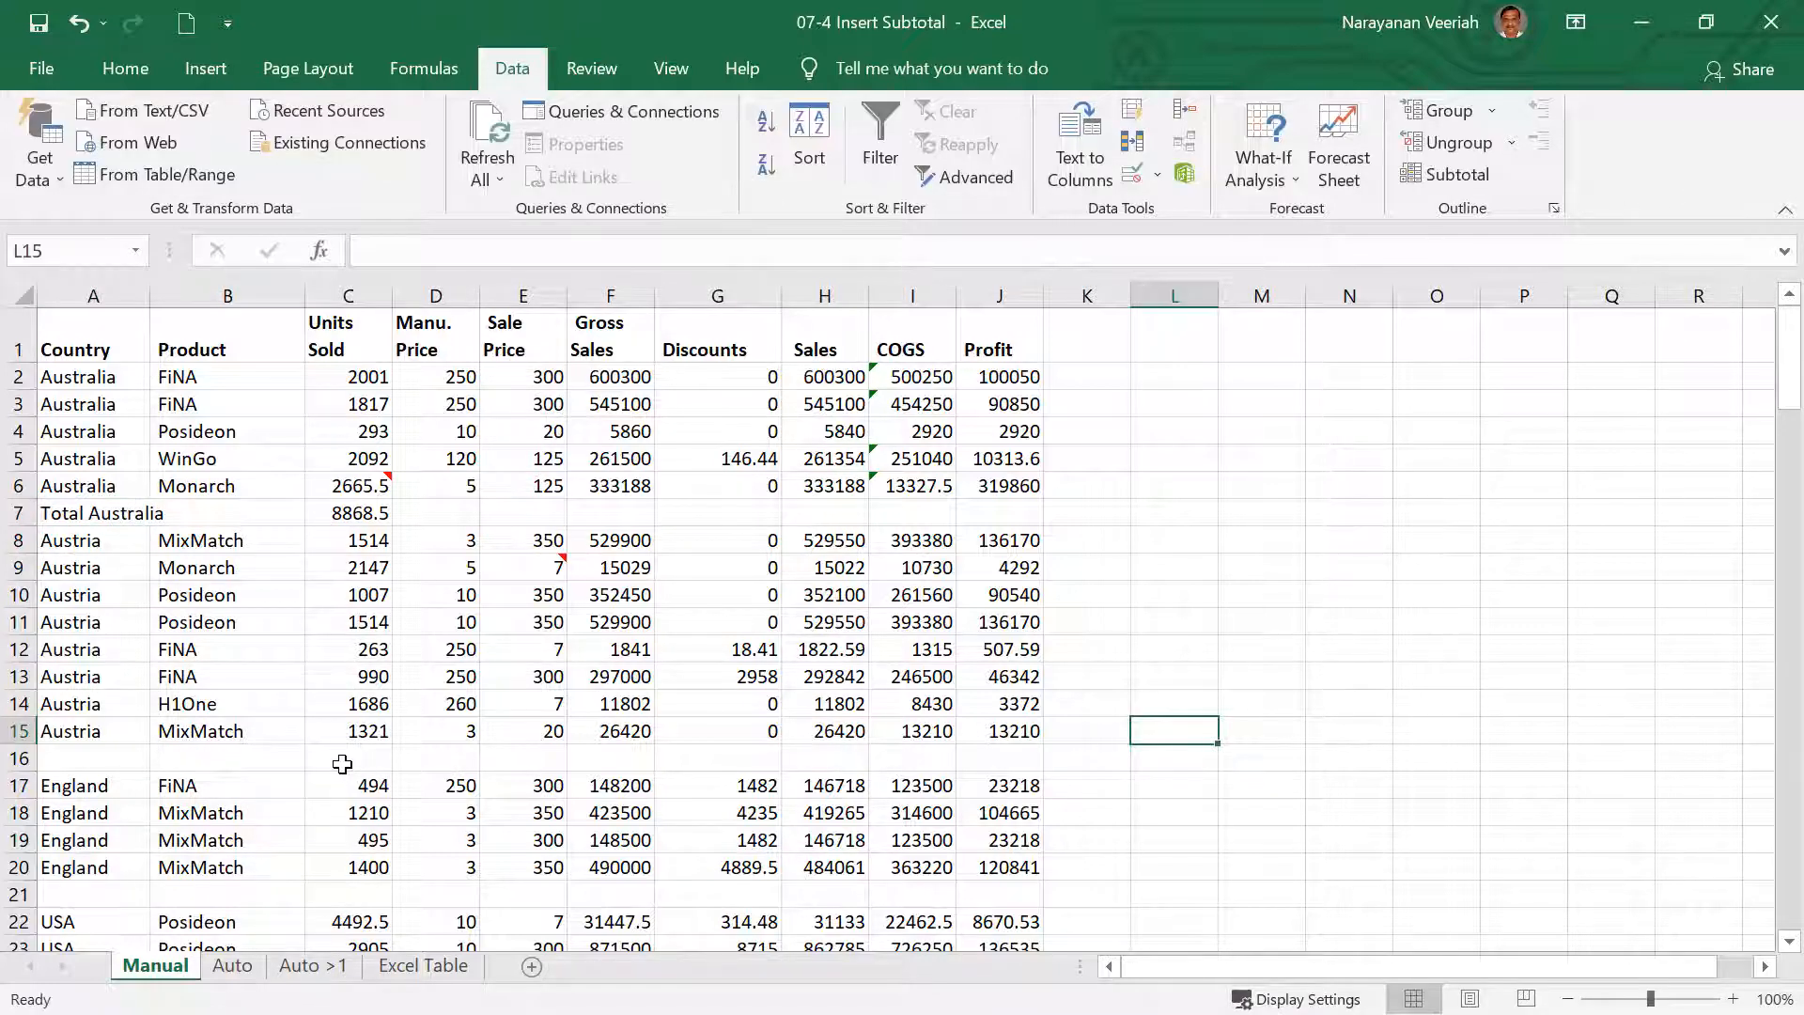
Enter a SUBTOTAL formula in C16 that sums Austria's units sold, using function 9 and range C8:C15.
click(340, 764)
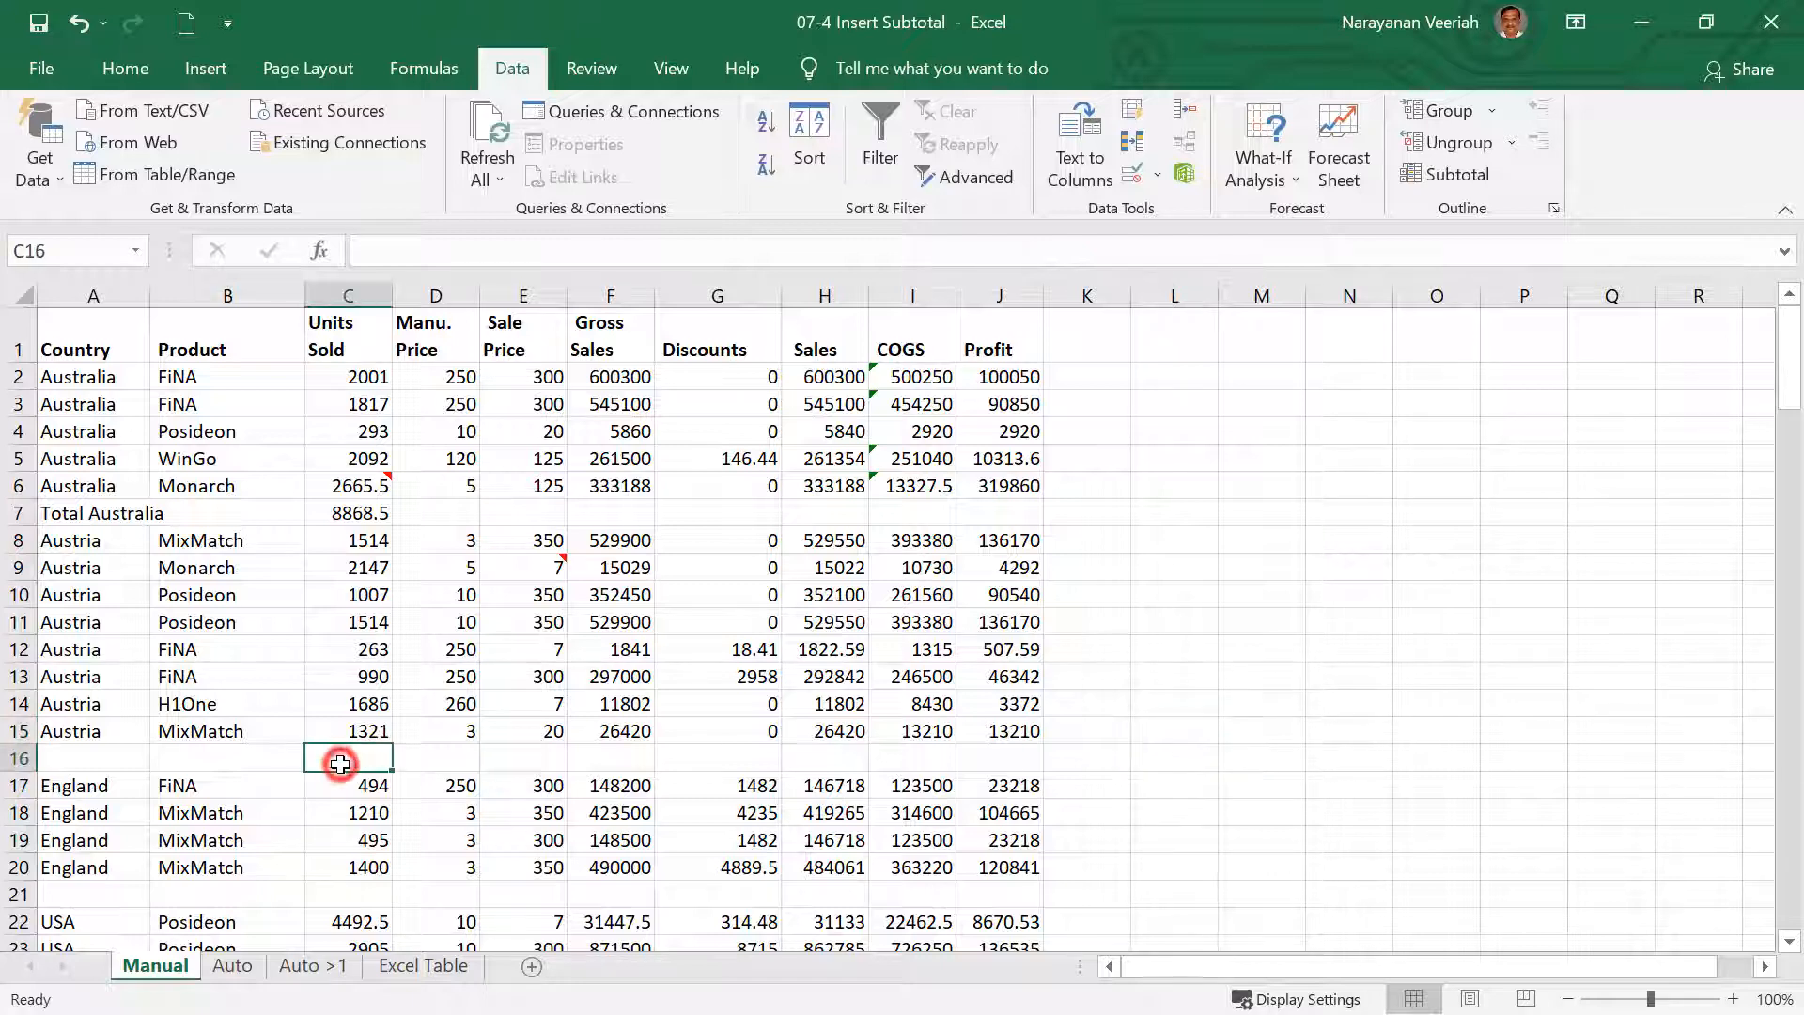
text(=)
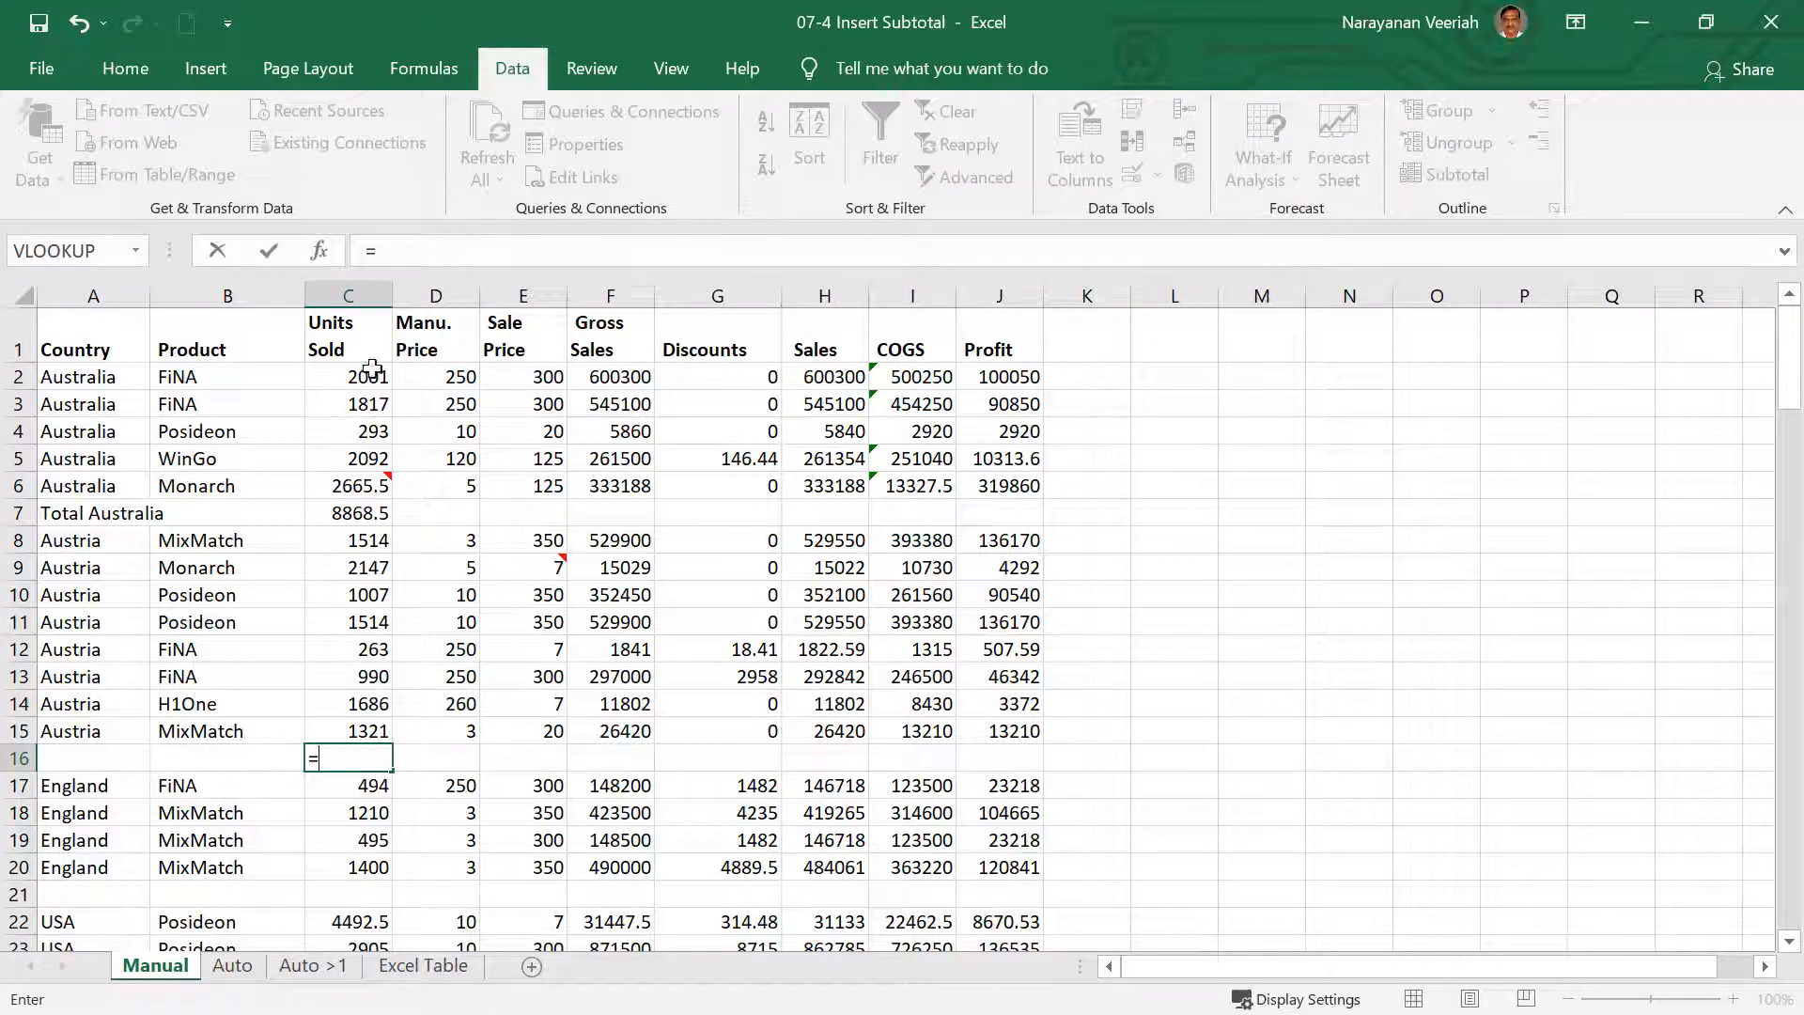
click(394, 254)
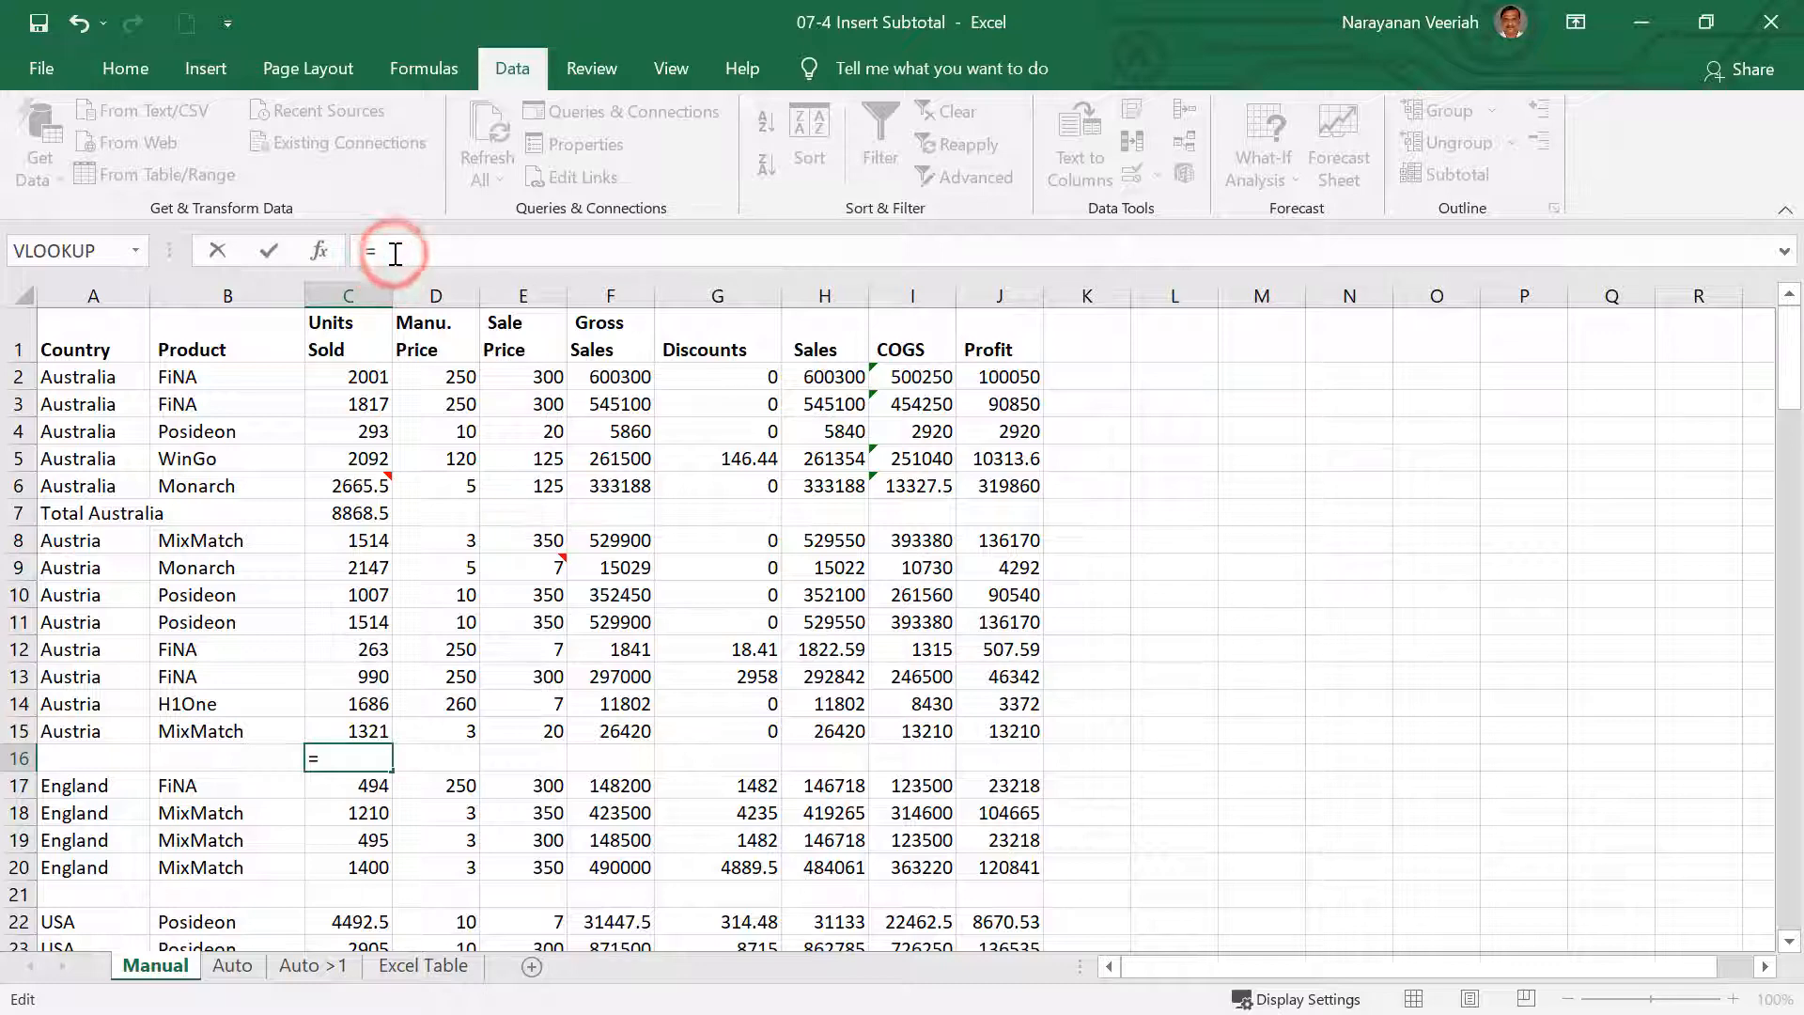
text(subtotal)
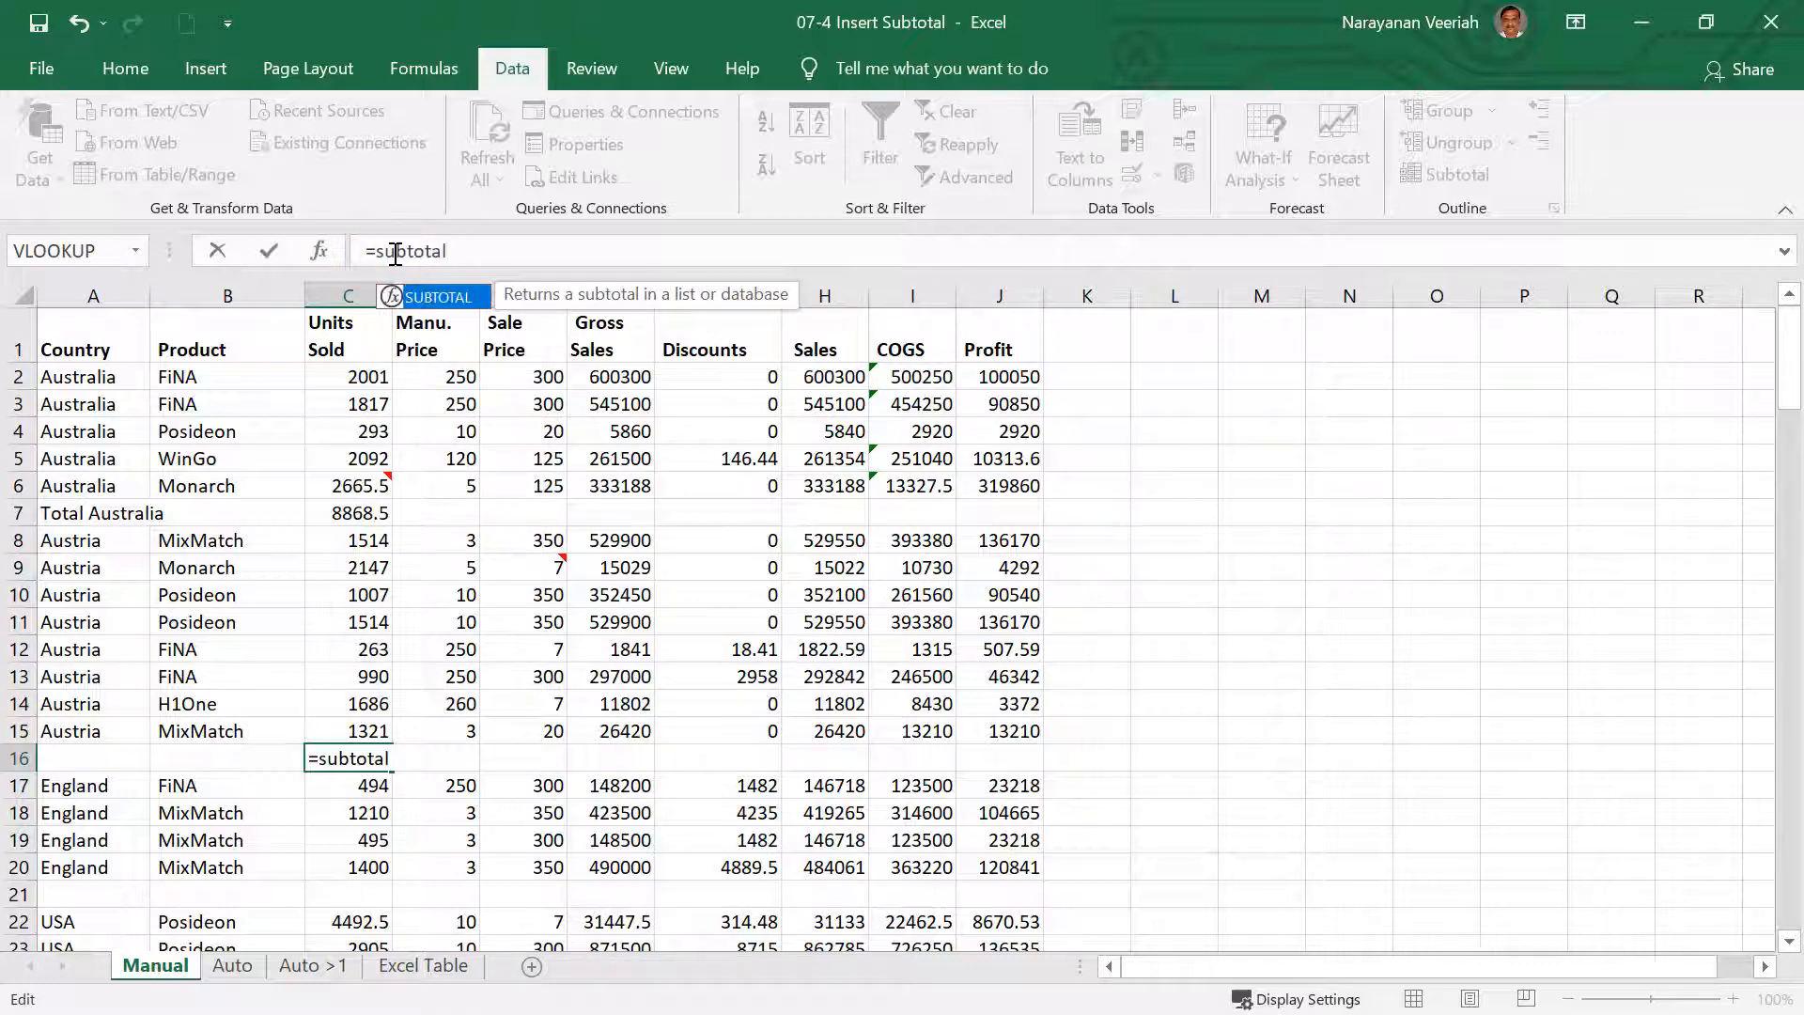
text(()
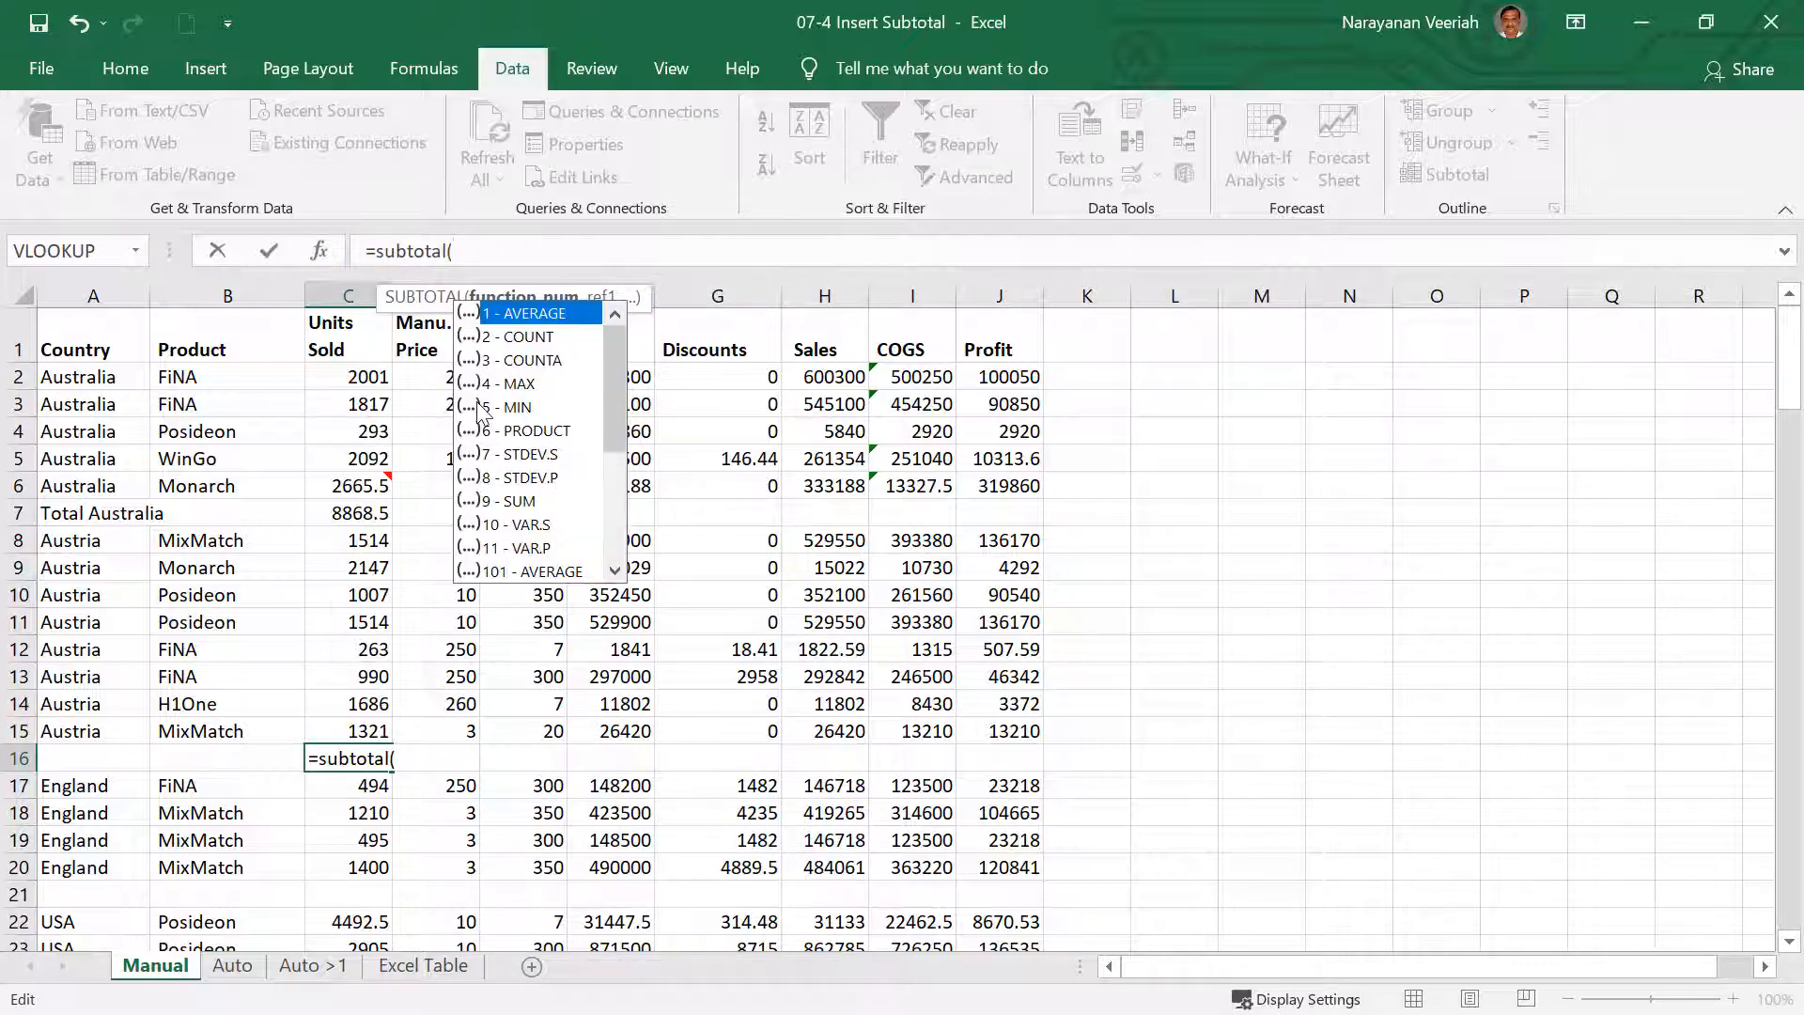
text(9,)
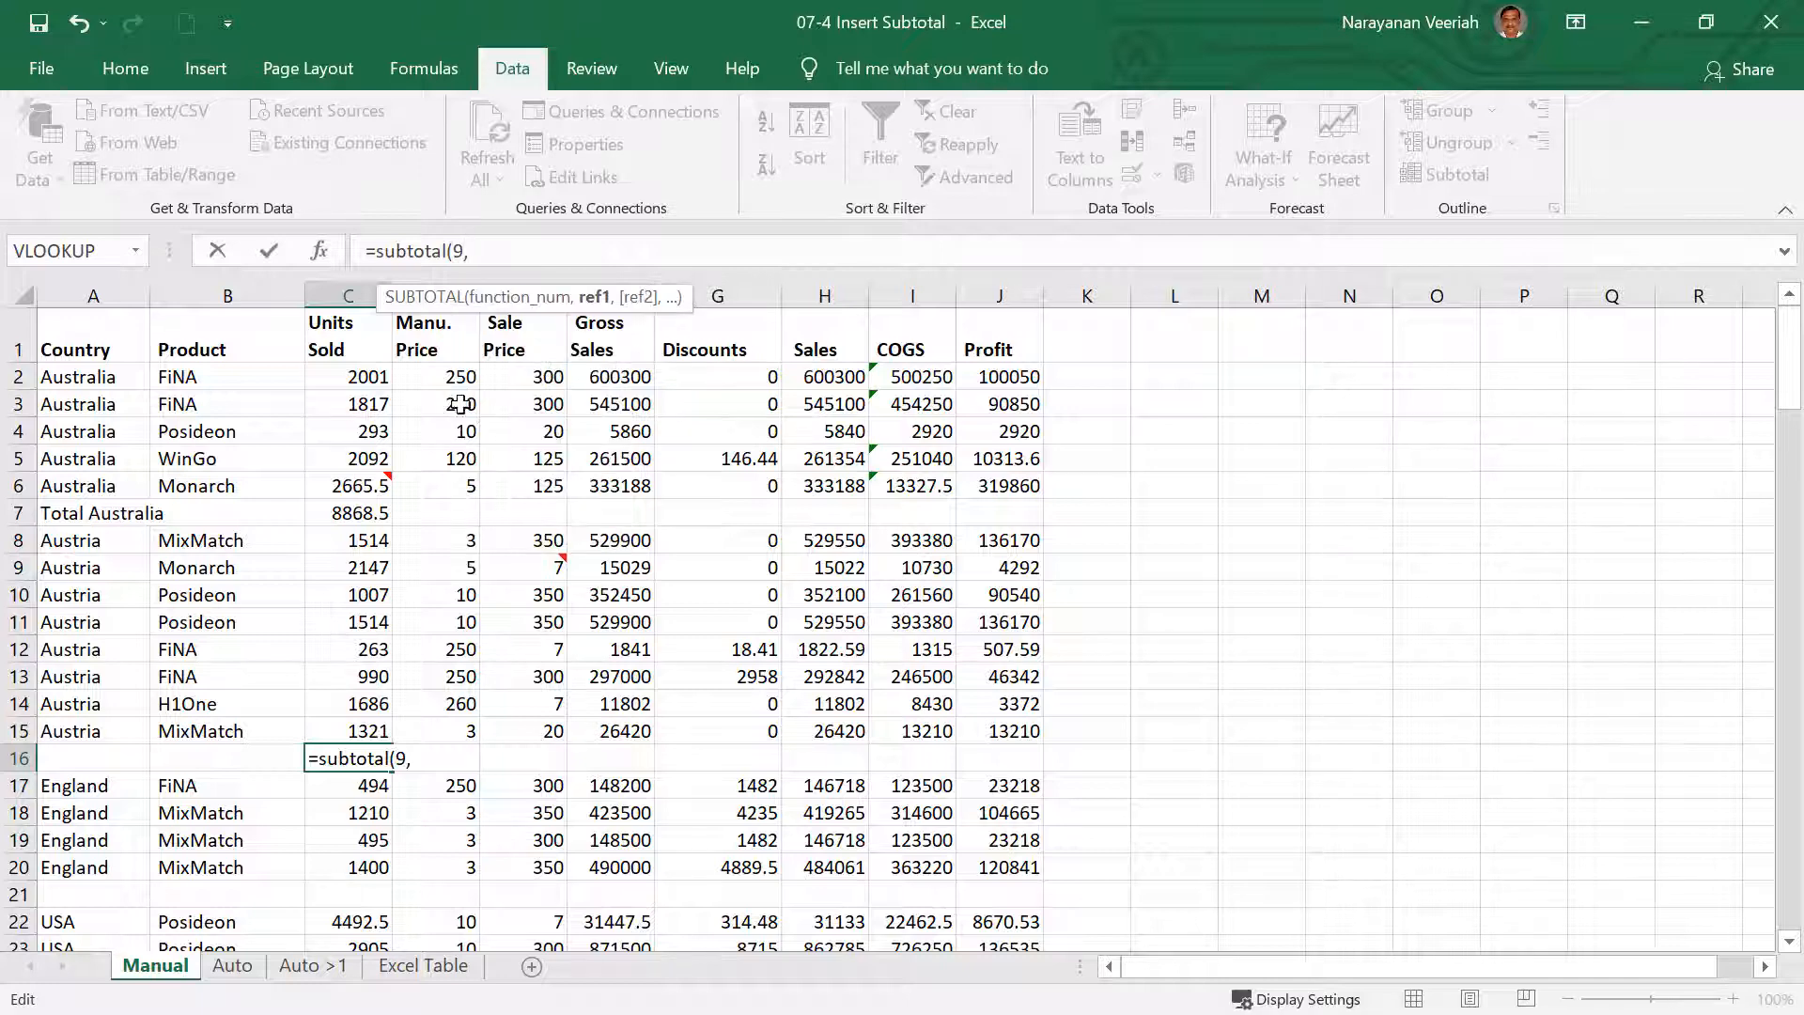
drag(360, 542, 362, 721)
key(Return)
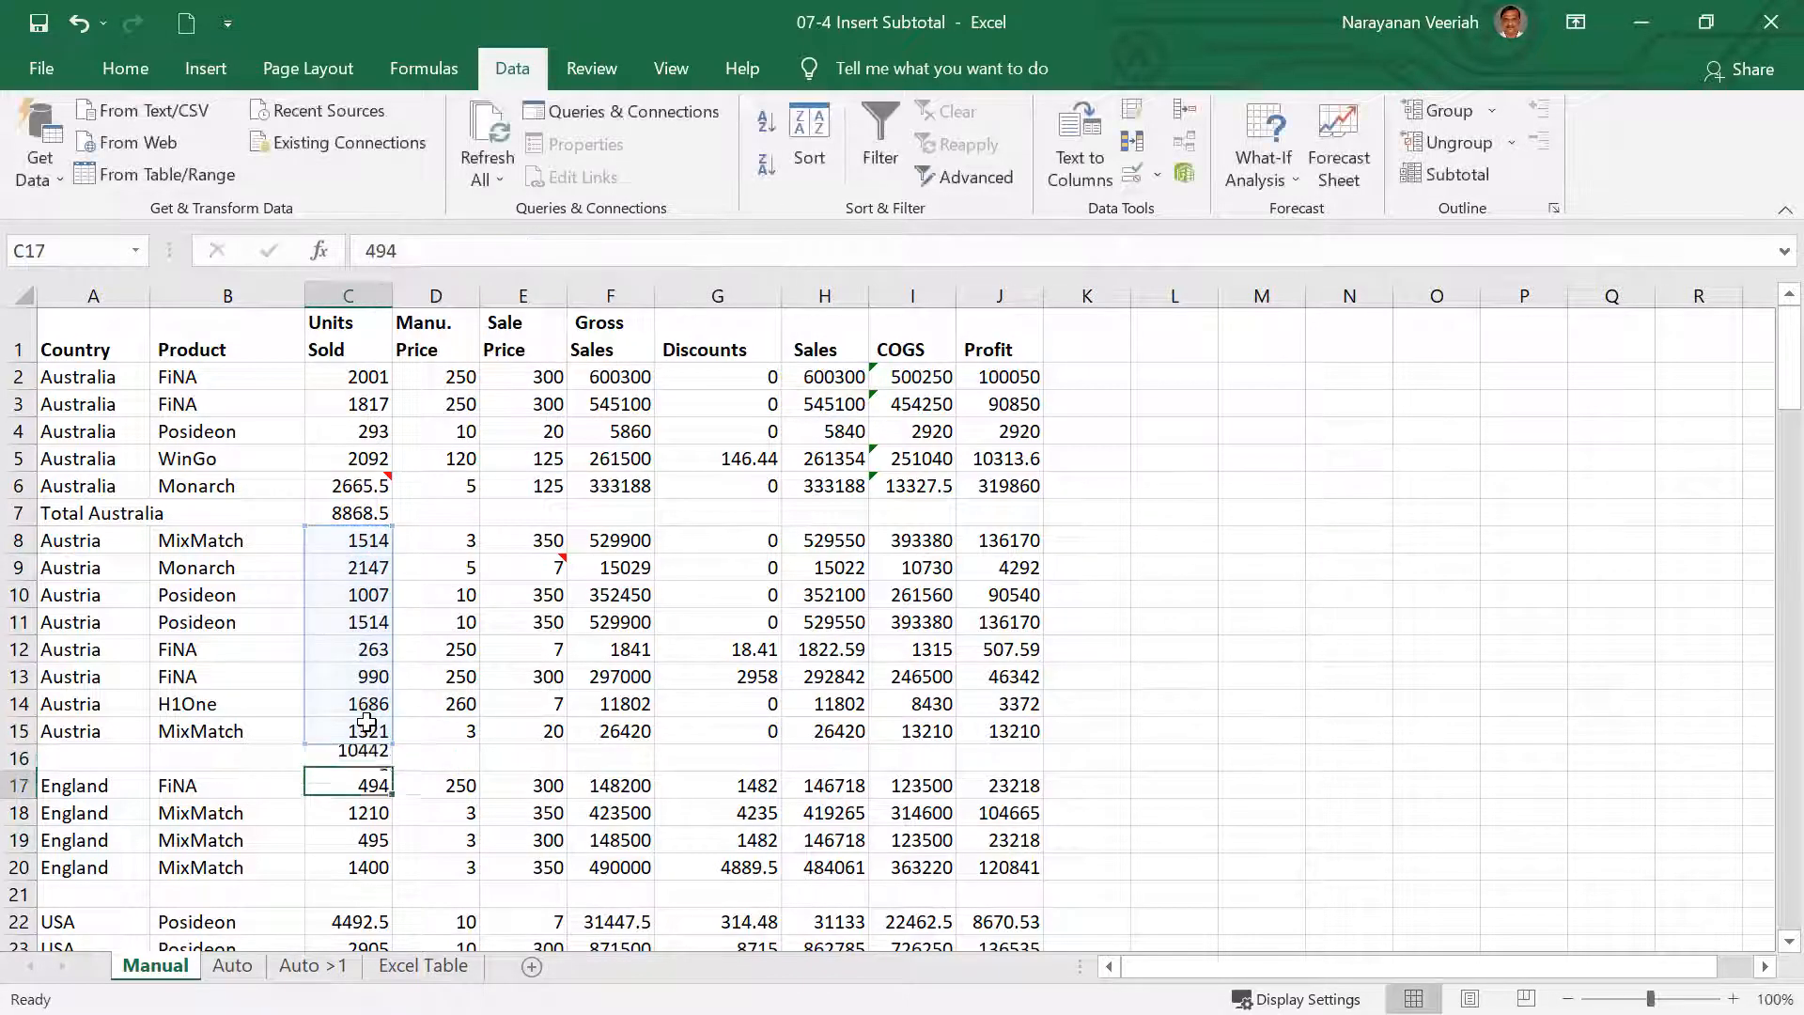
Label the Austria subtotal row in A16 as "Ttoal Austria".
click(94, 758)
text(Ttoal Austria)
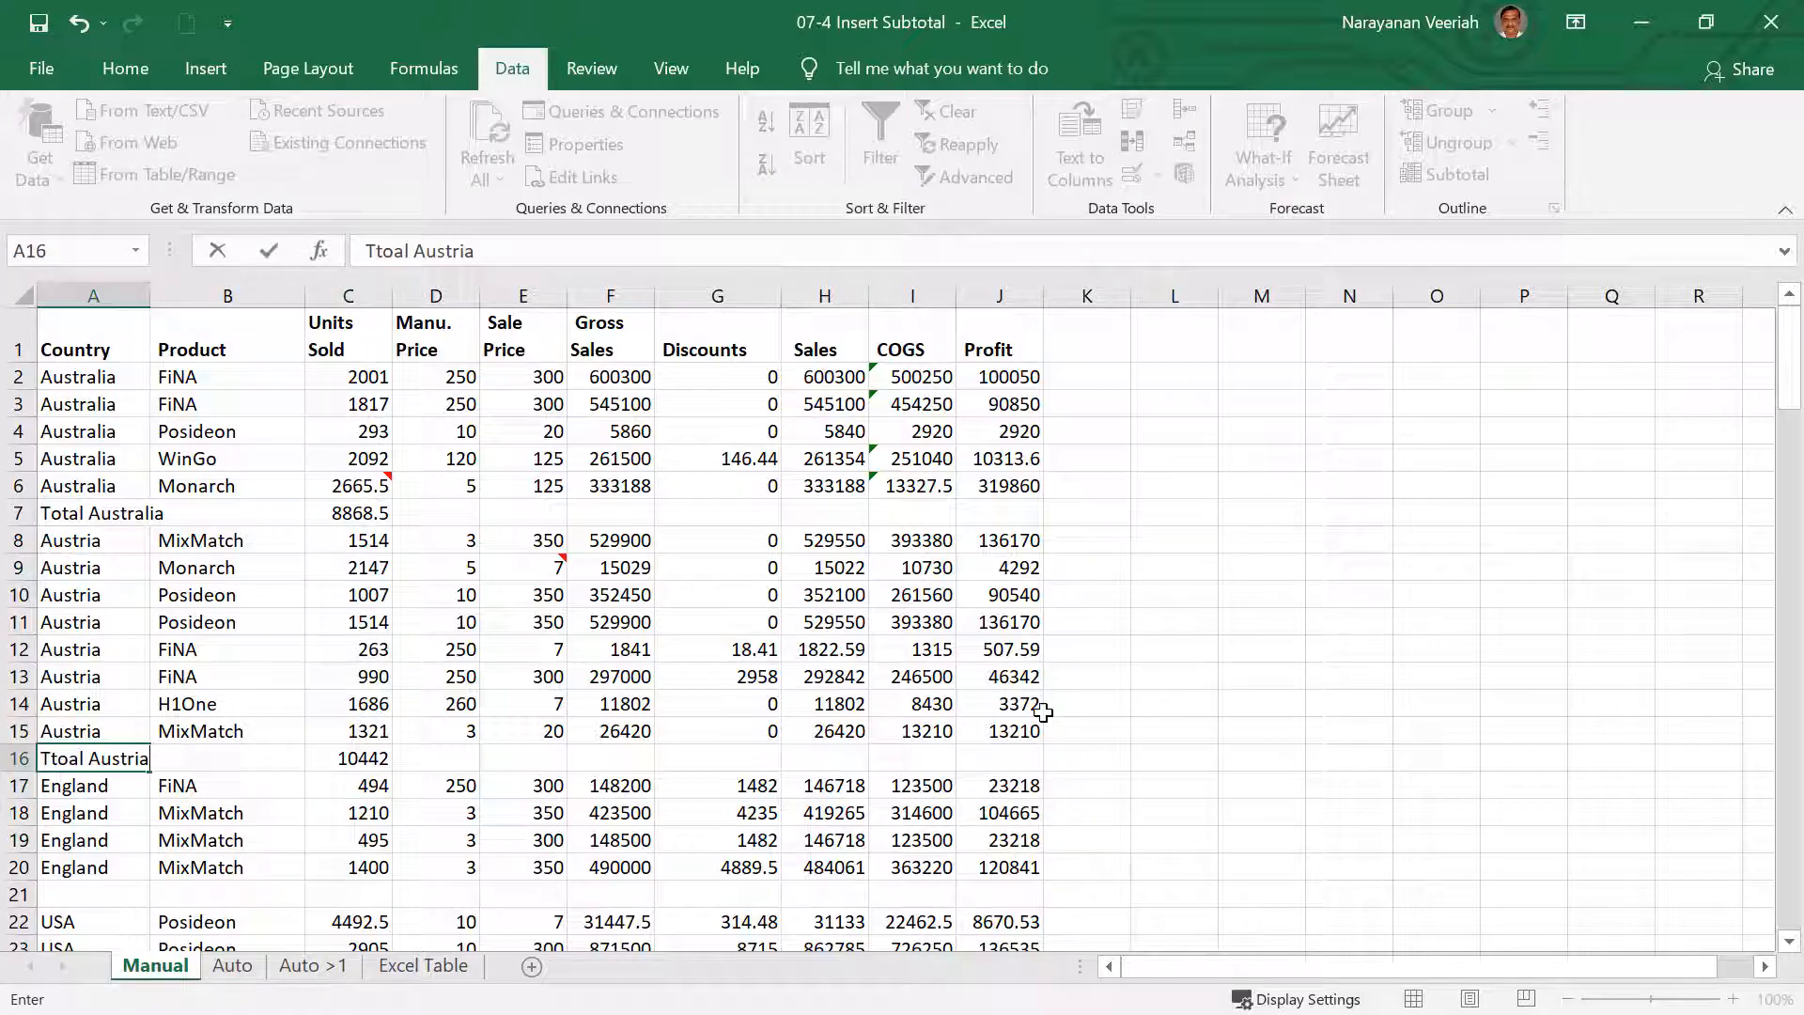
click(1175, 698)
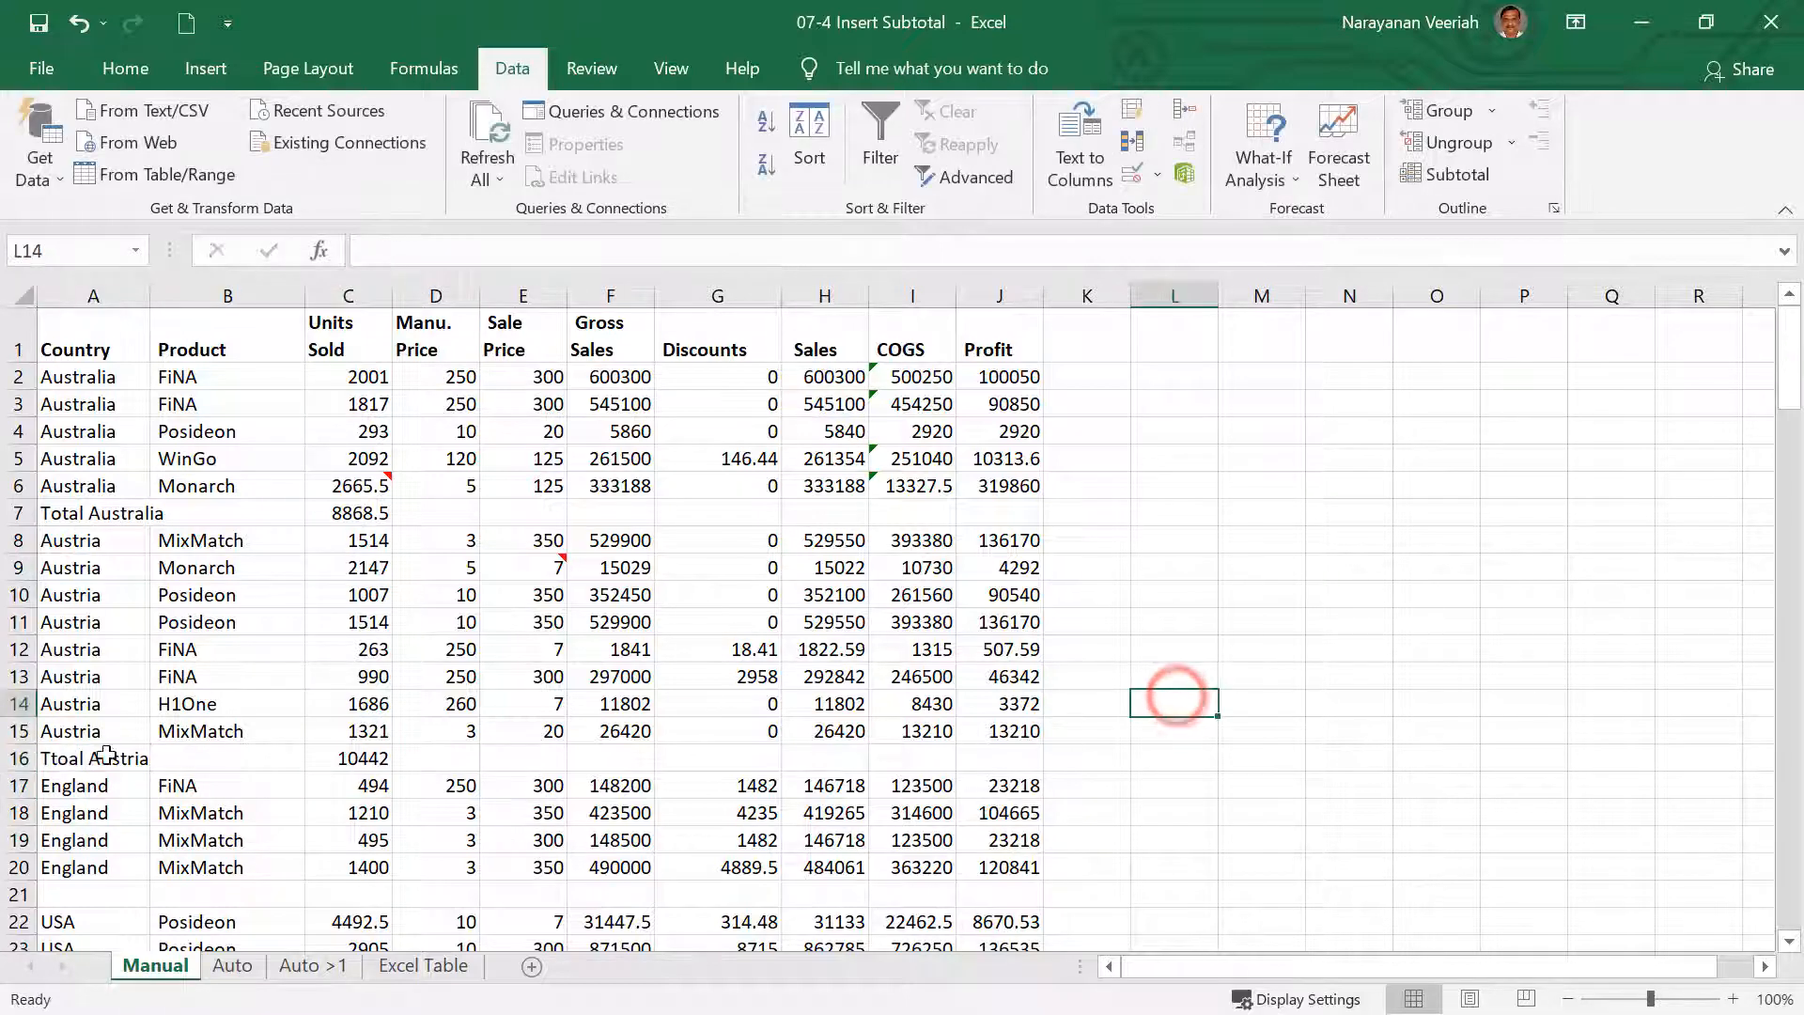
Copy the Austria subtotal row 16 into the blank row 21 below the England records.
click(11, 758)
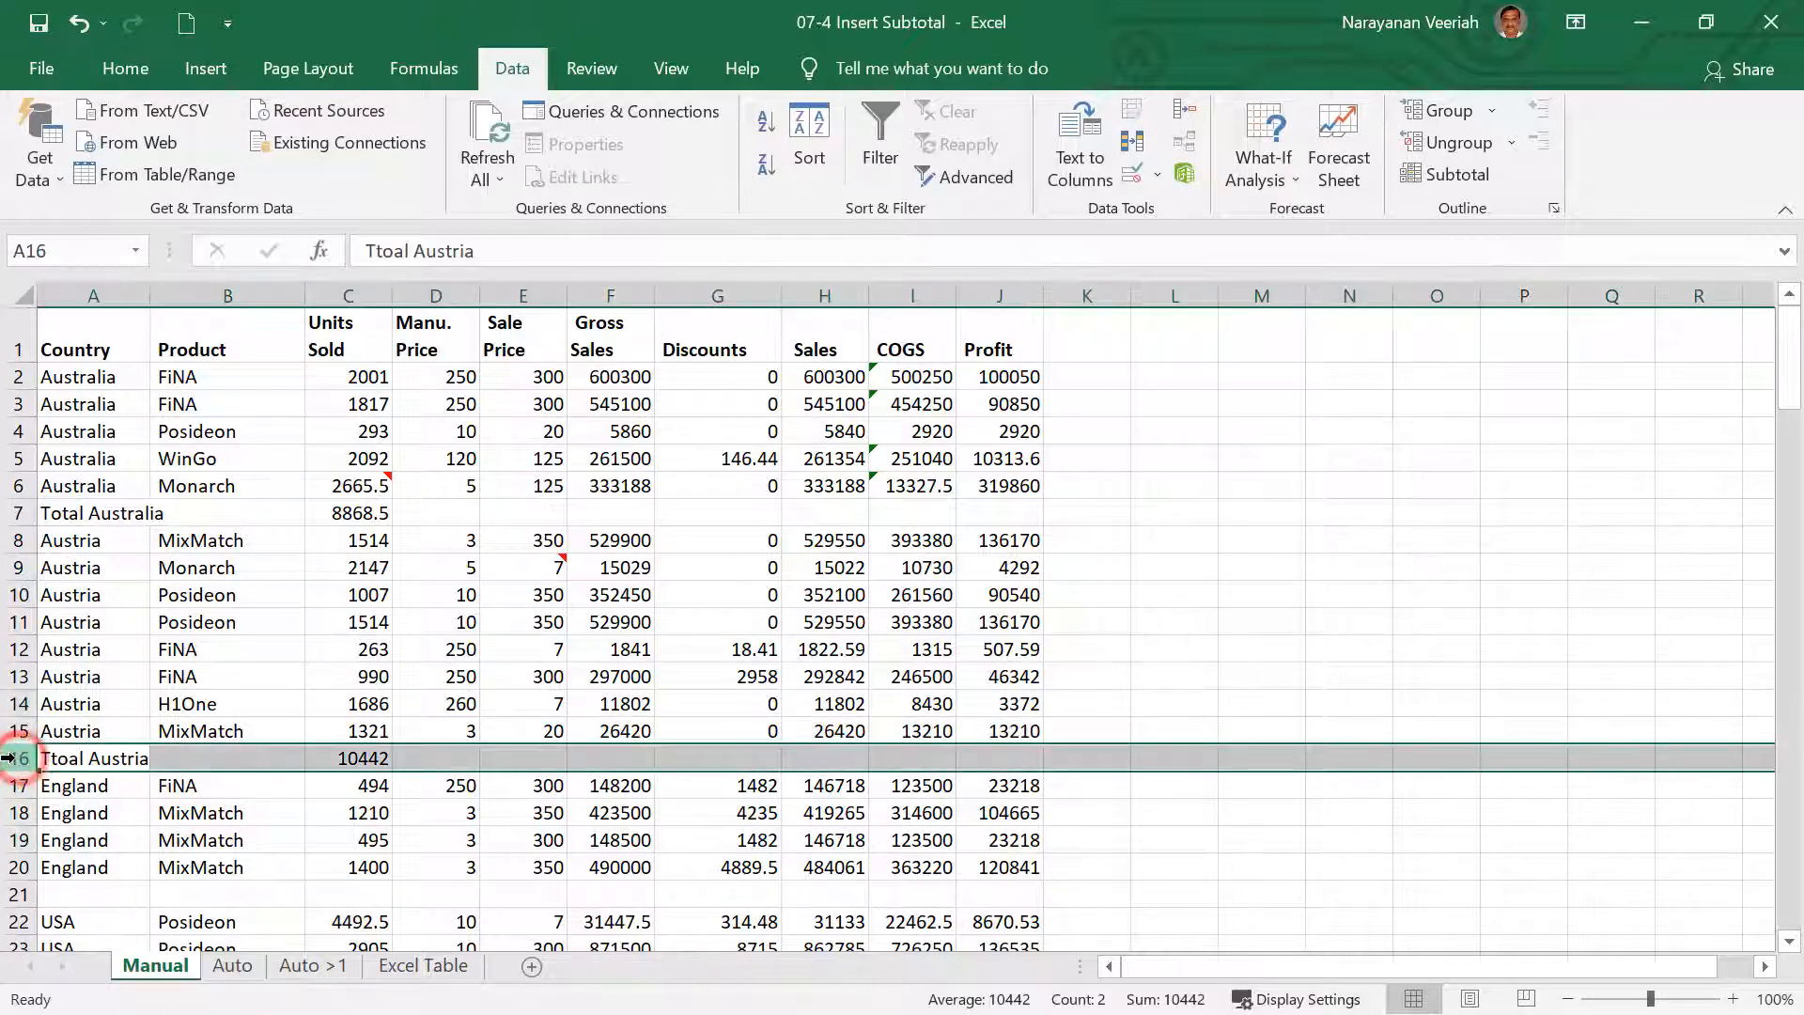
key(ctrl+c)
click(16, 894)
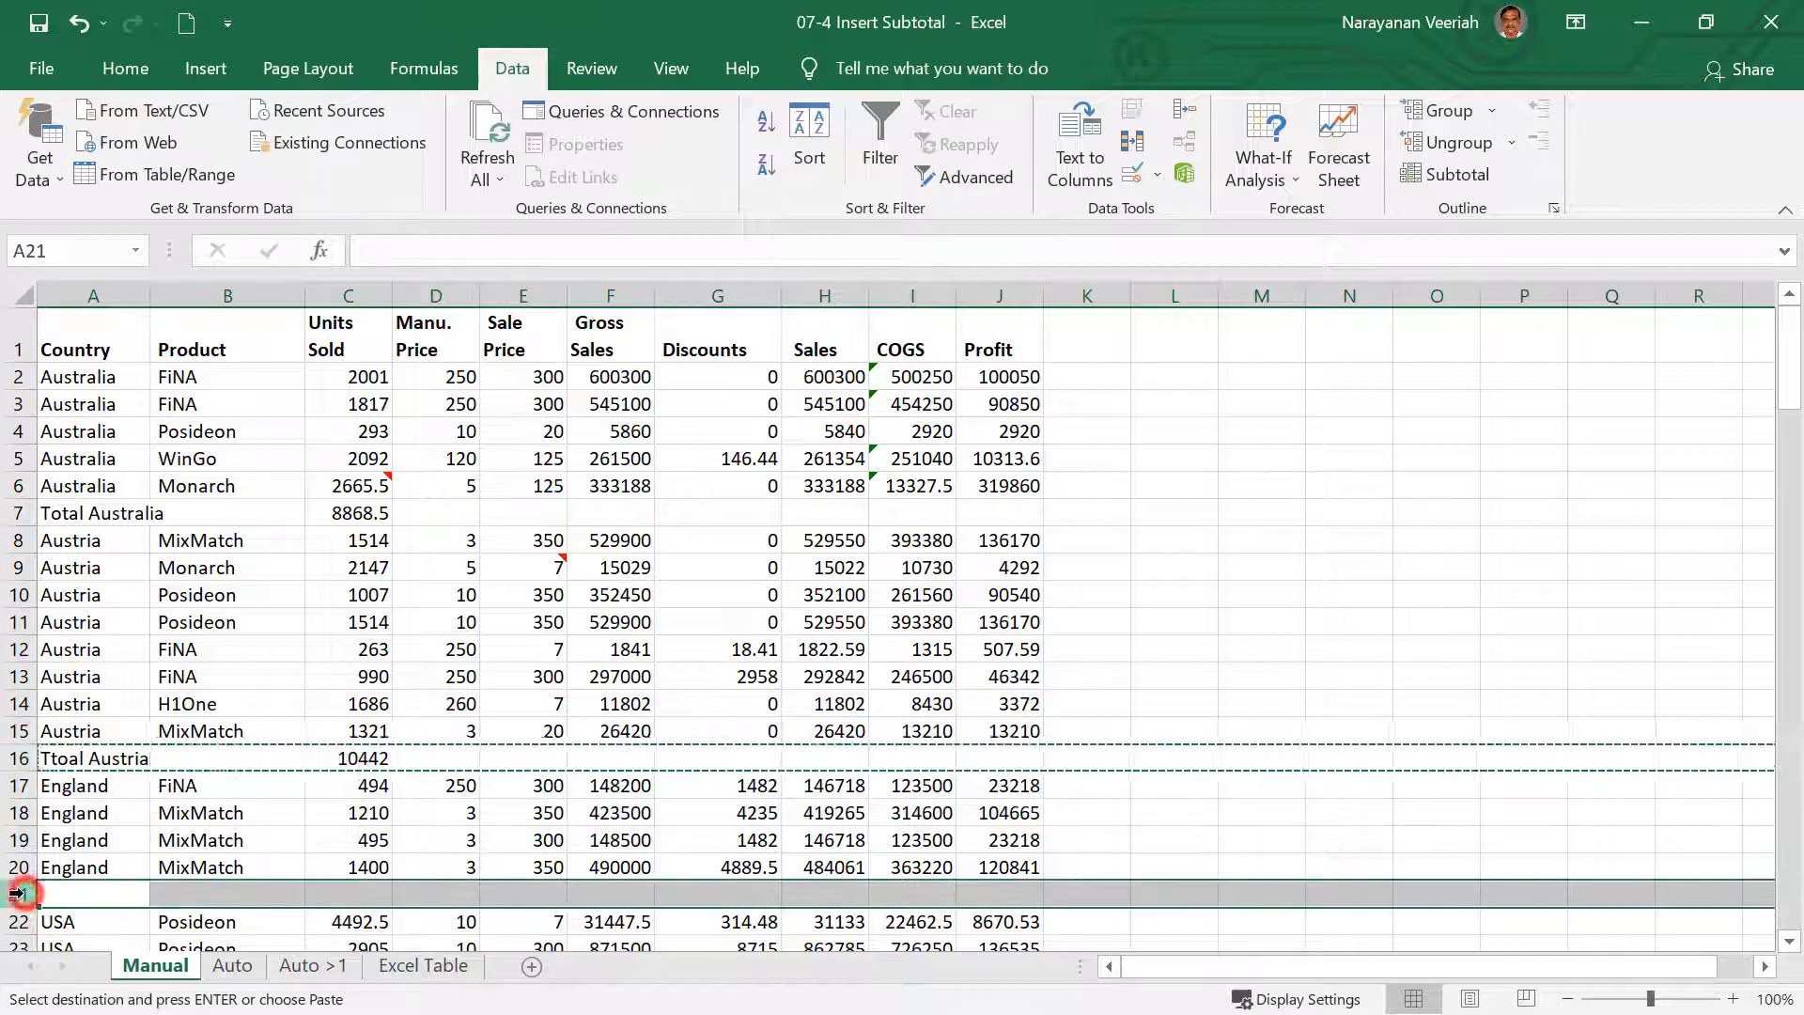
key(ctrl+v)
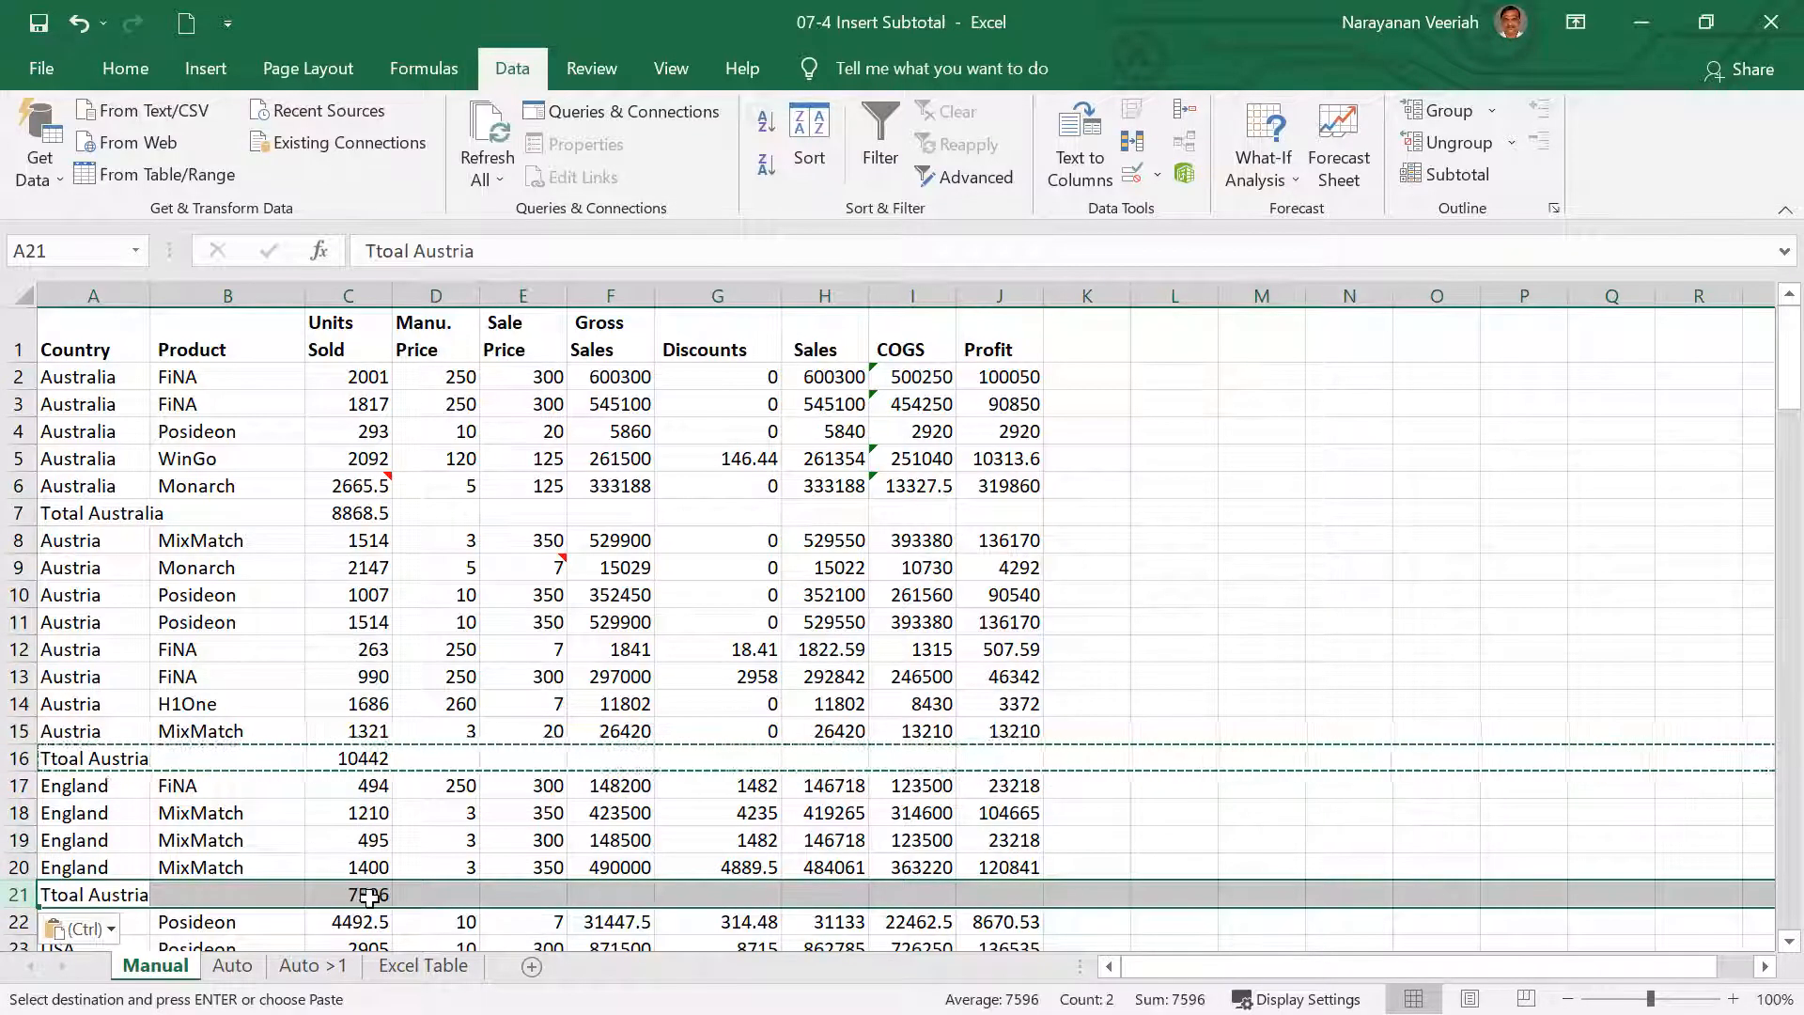
Change the range of the SUBTOTAL formula in C21 to C17:C20 so it covers only the England records.
click(367, 894)
click(531, 250)
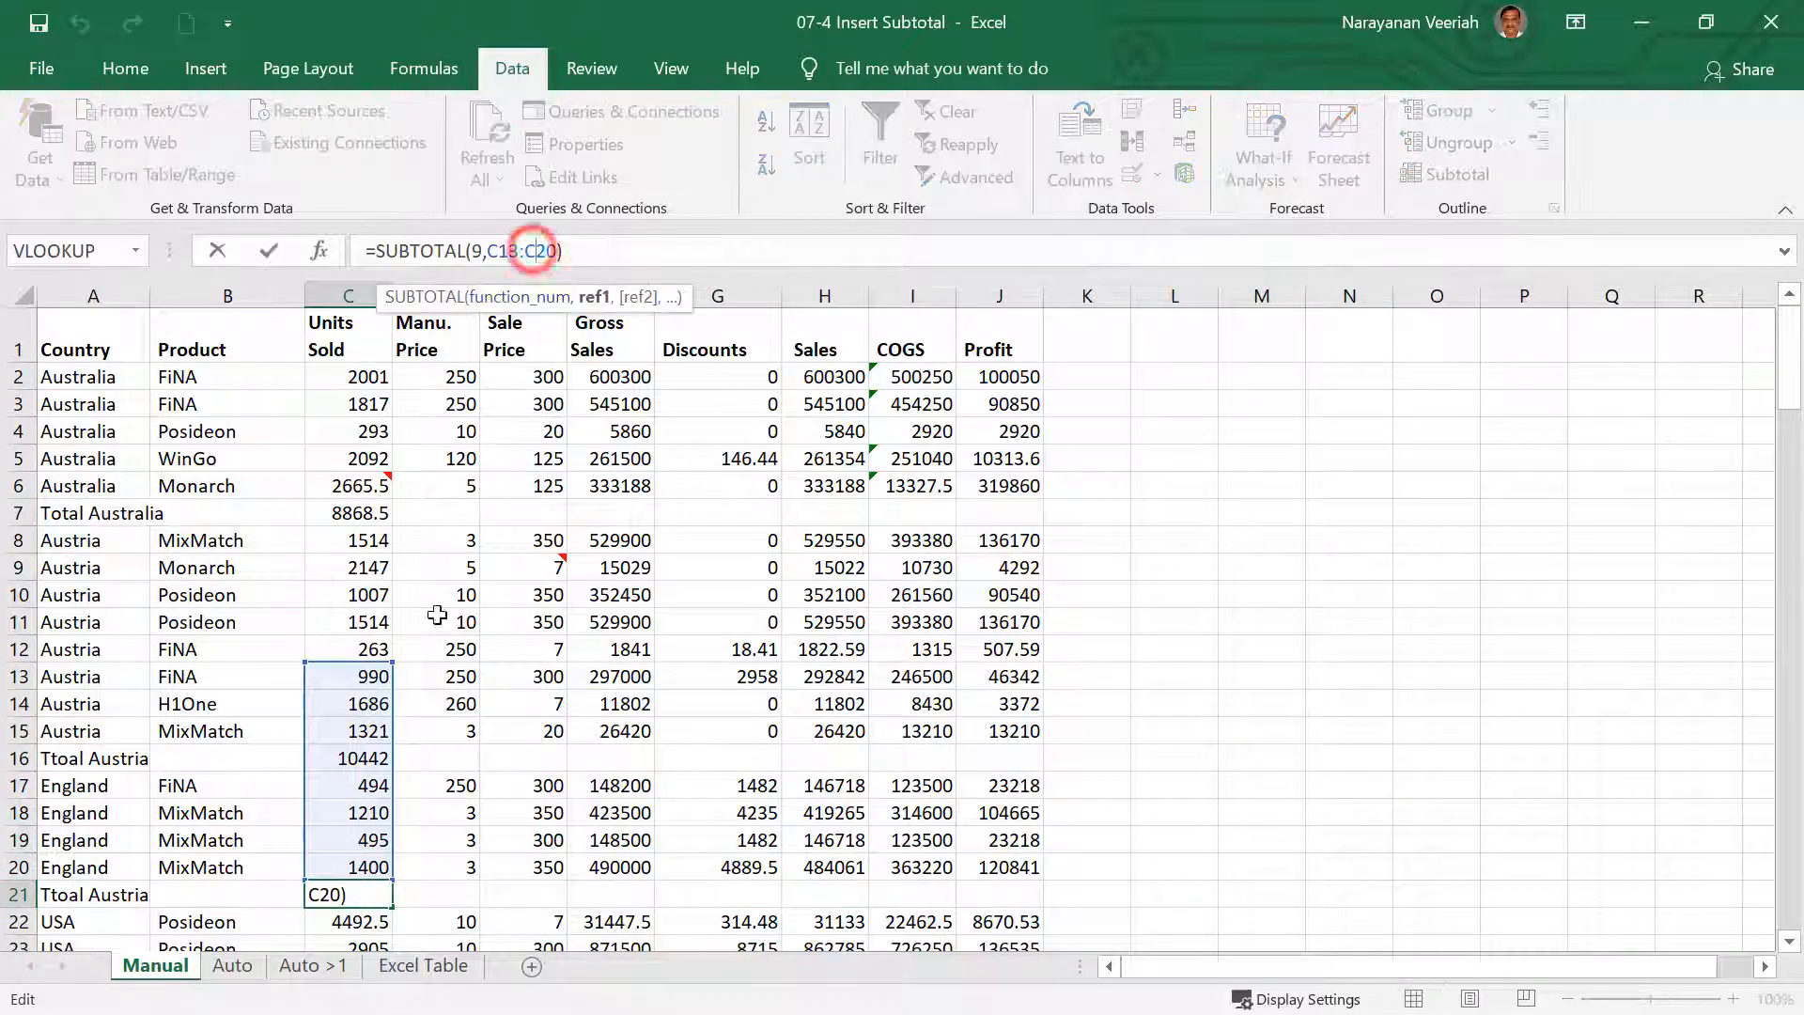
drag(393, 663, 395, 774)
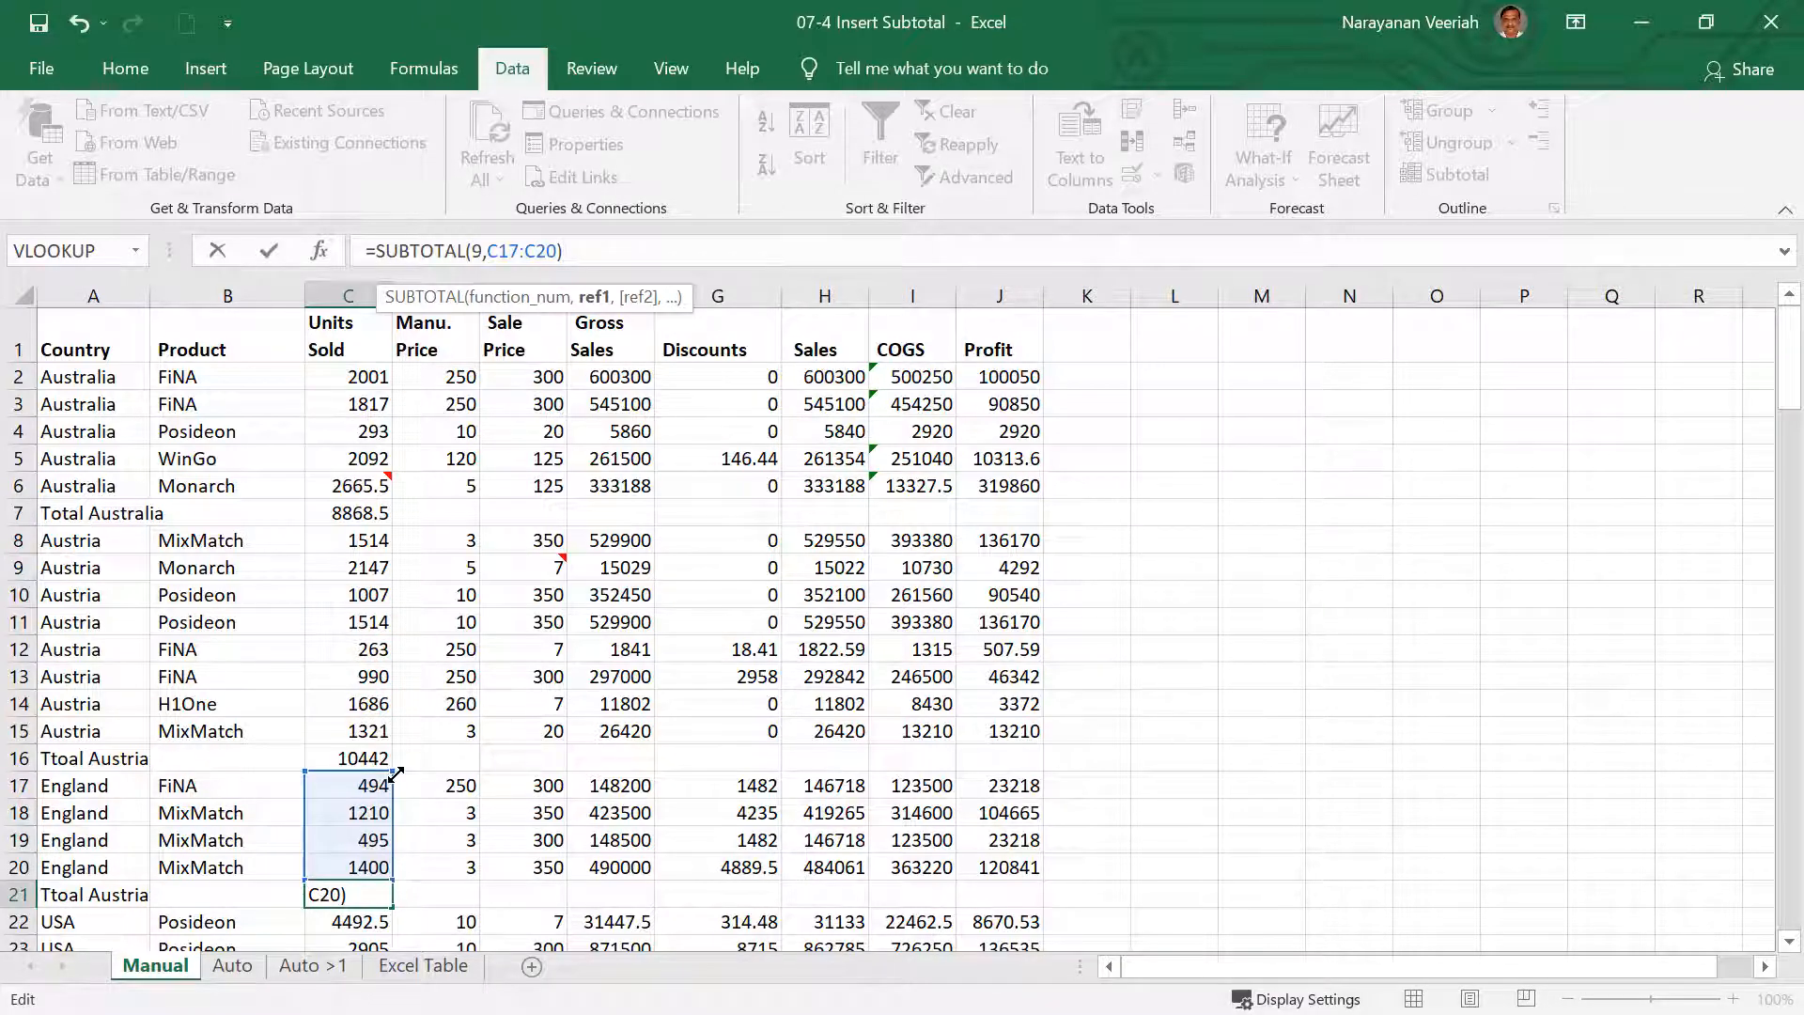
key(Return)
Copy the England subtotal row 21 into blank row 27 below the USA records.
scroll(692, 751, down, 2)
click(19, 704)
key(ctrl+c)
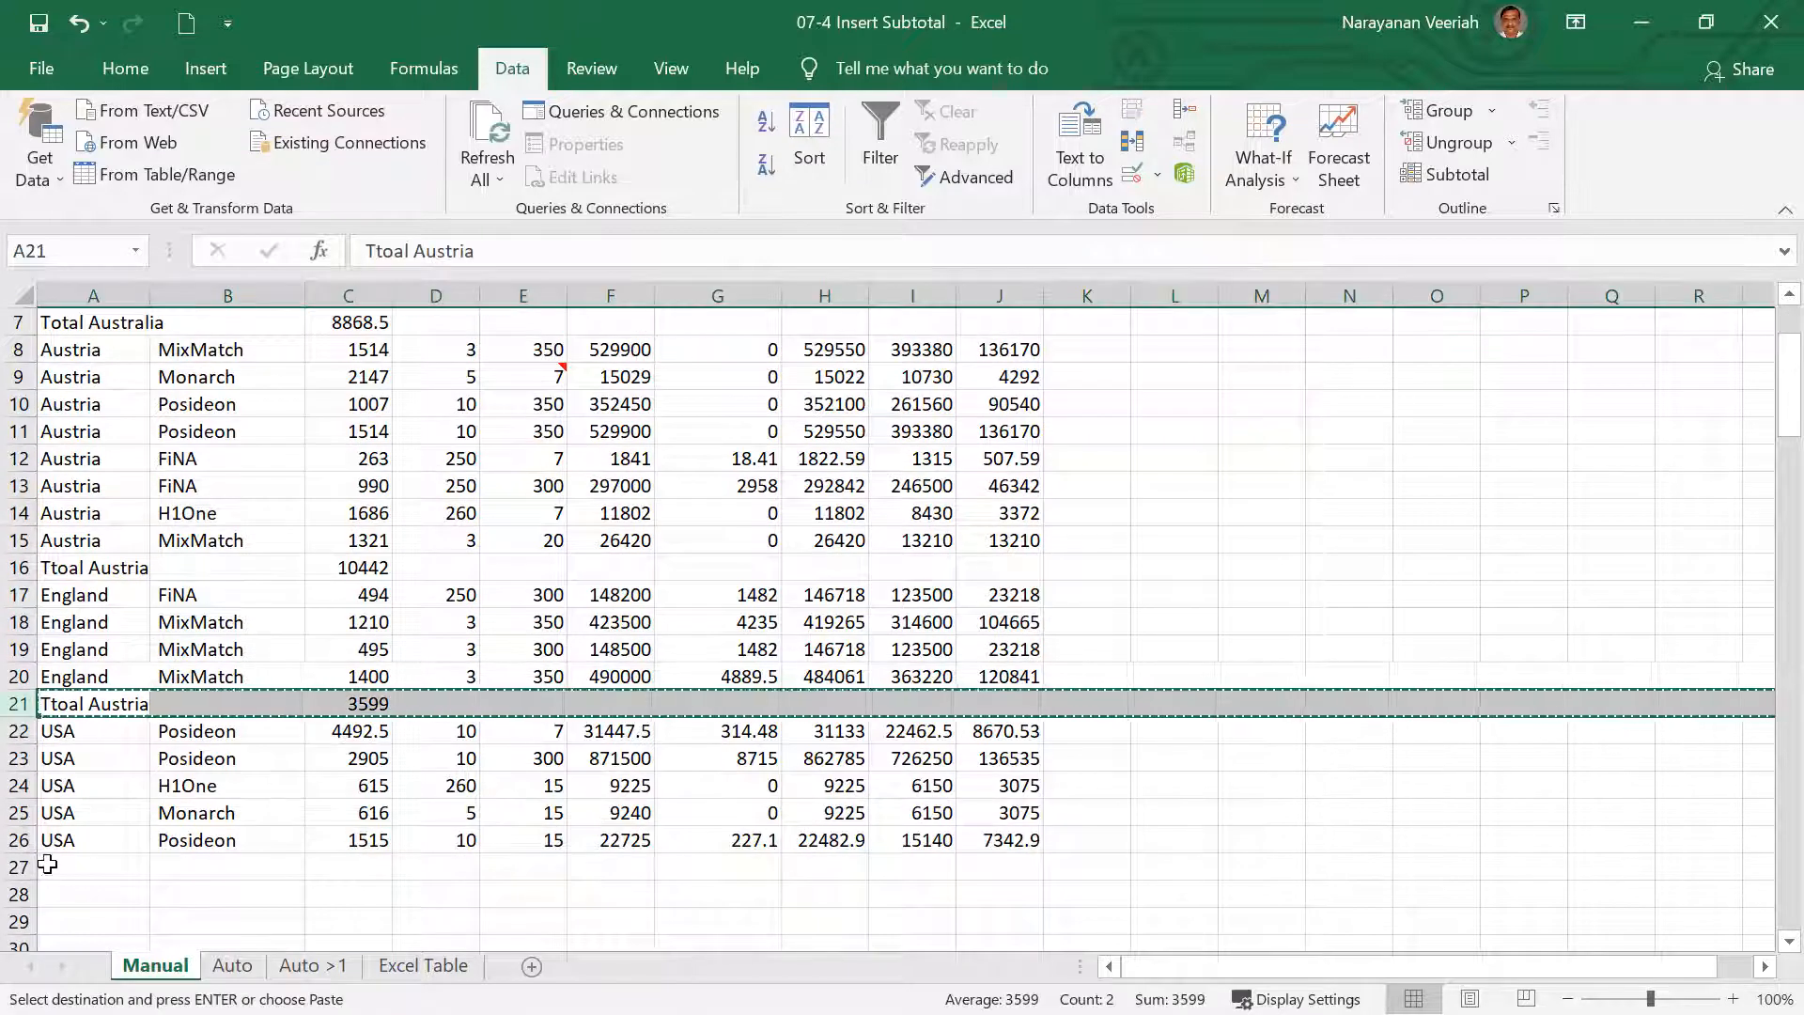
click(45, 866)
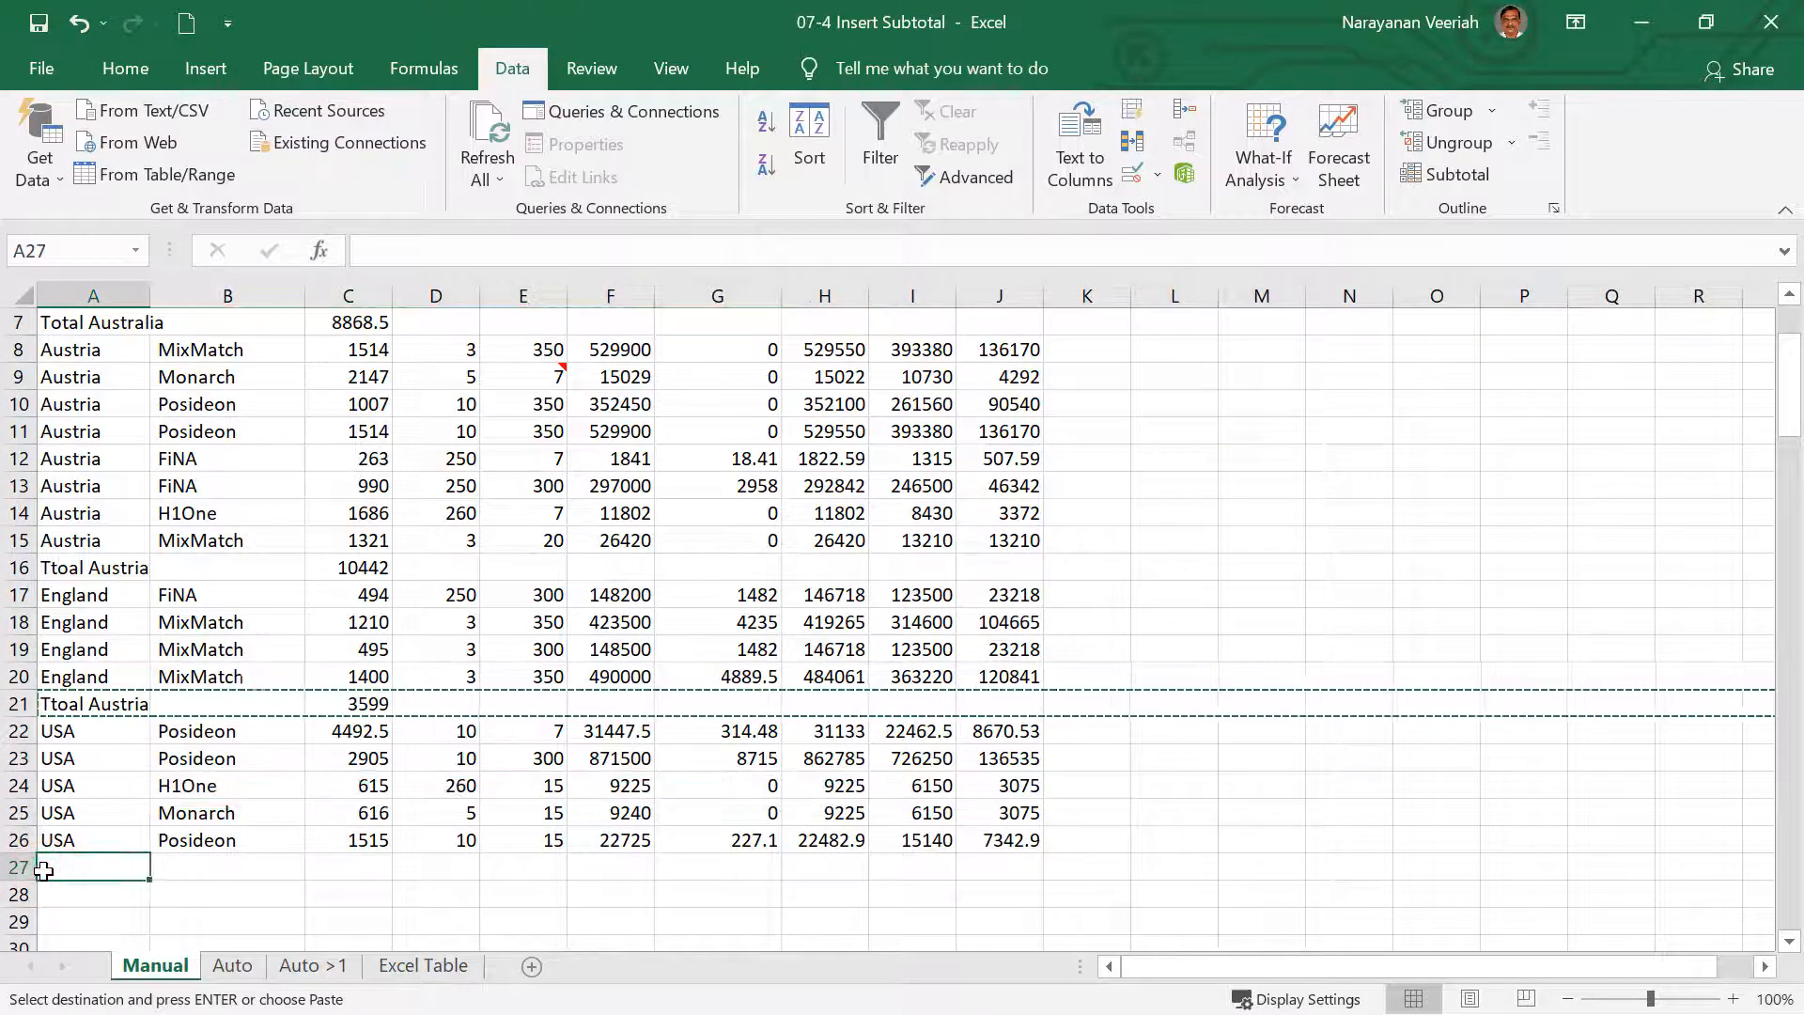
key(ctrl+v)
Change the range of the SUBTOTAL formula in C27 to C22:C26 so it covers all the USA records.
click(367, 868)
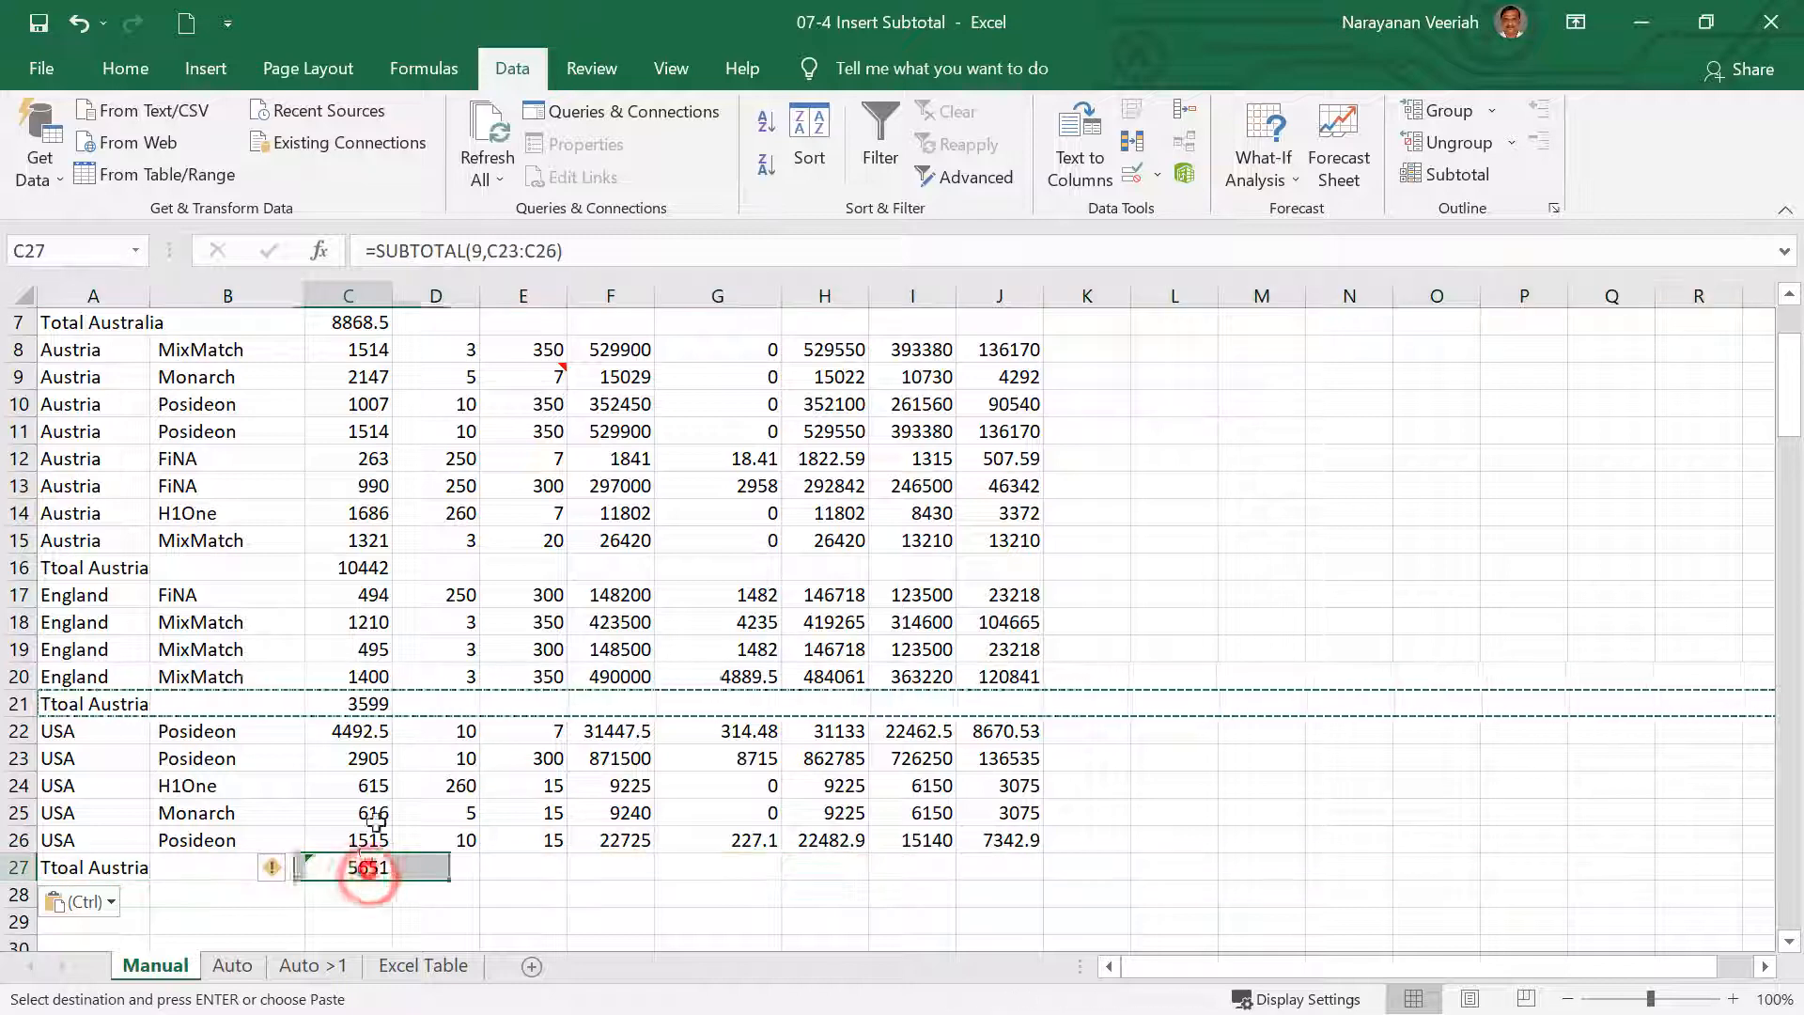
click(558, 246)
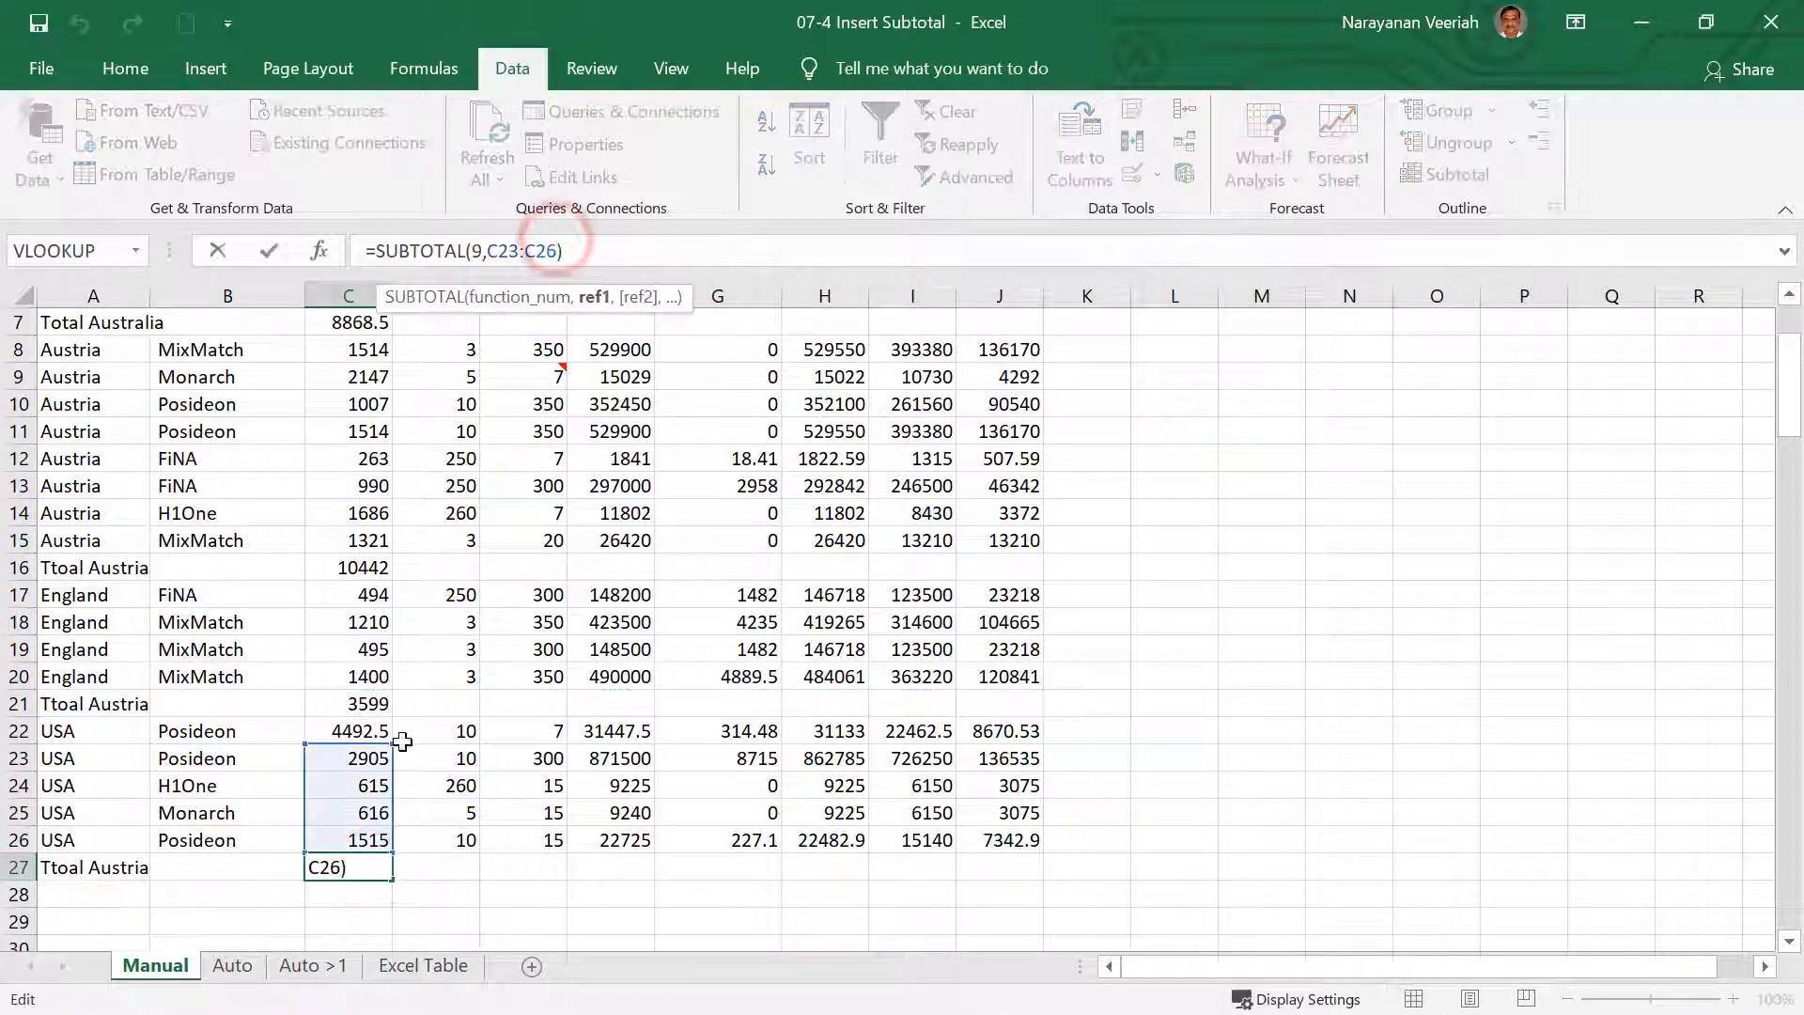
drag(394, 743, 394, 718)
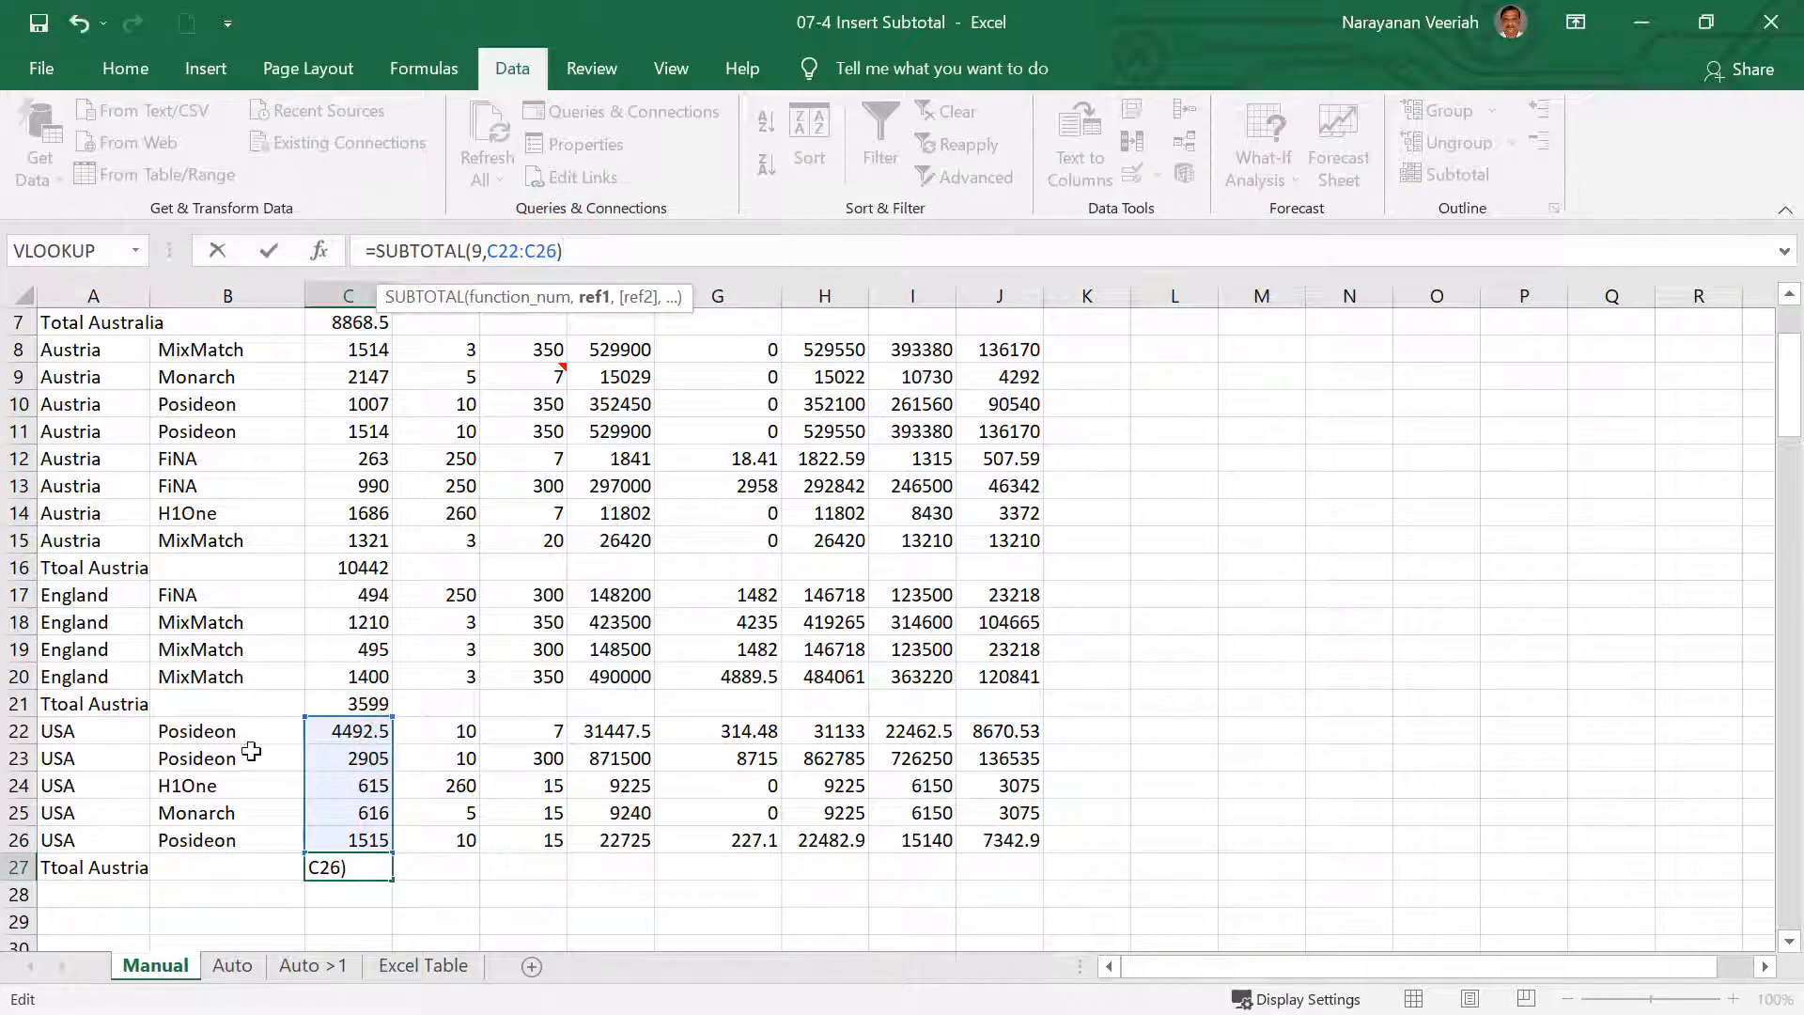
key(Return)
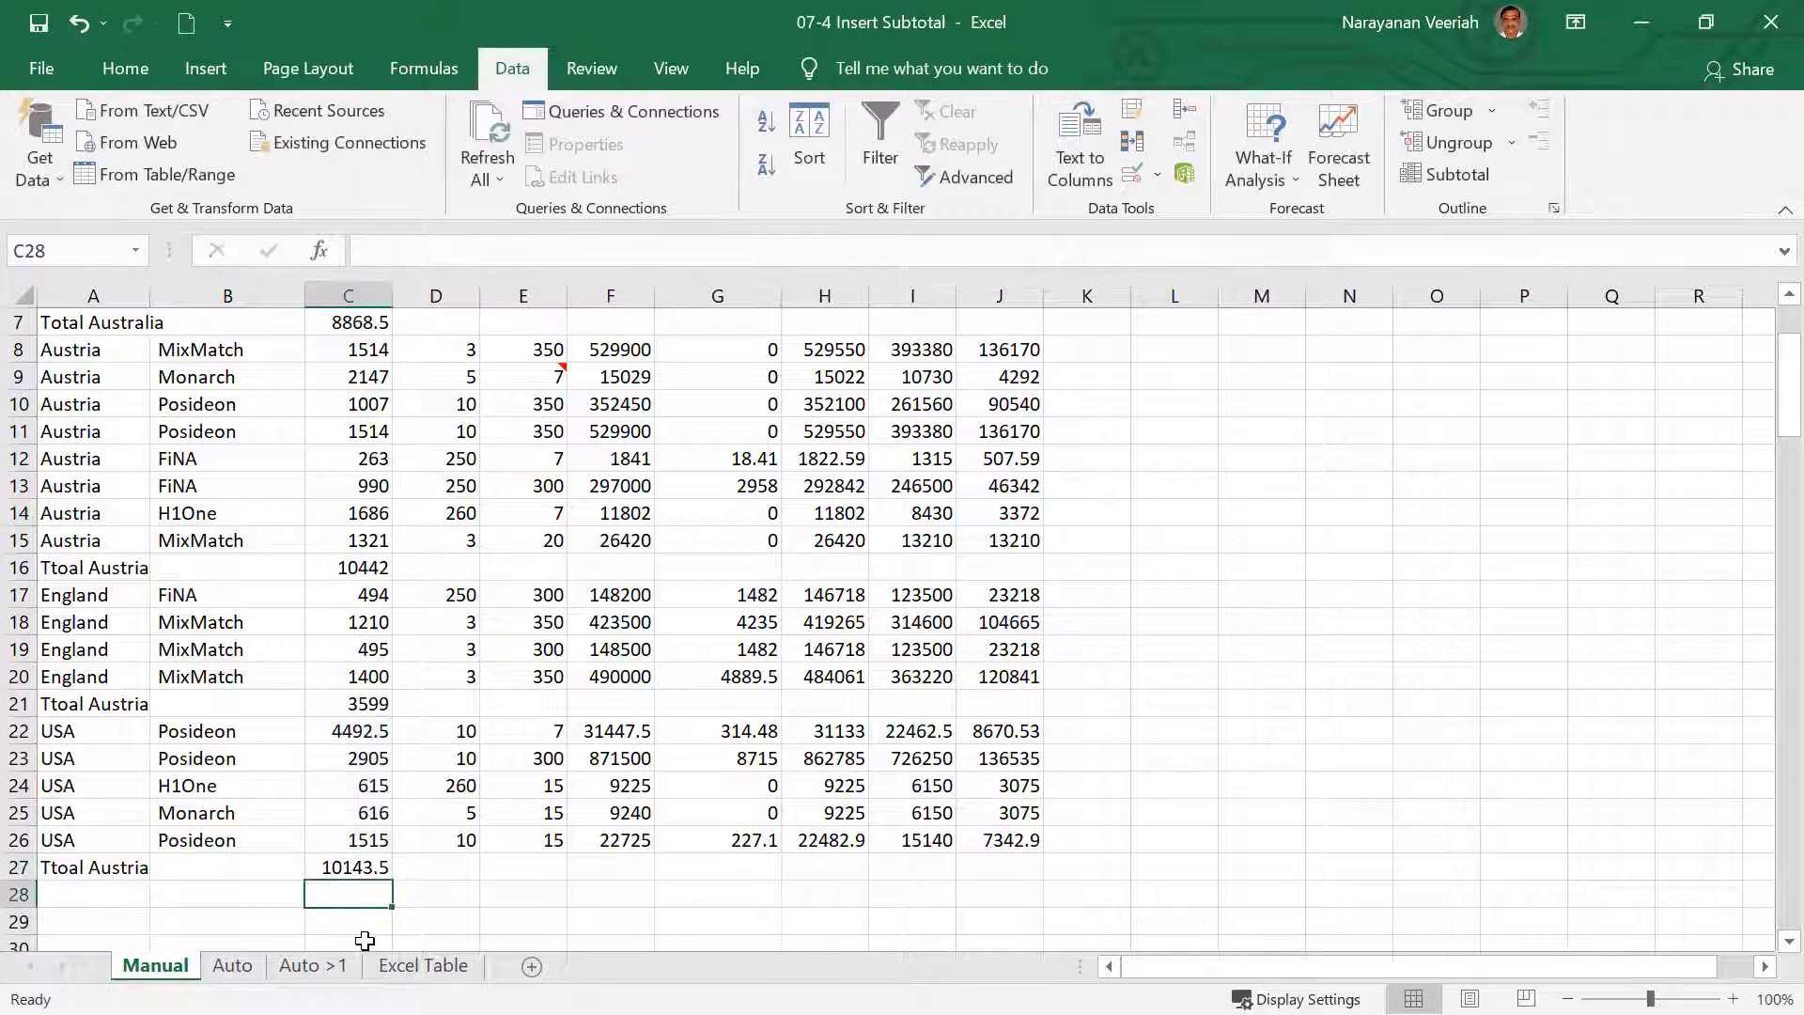
Change the label of the USA subtotal row in A27 to "Total USA".
click(58, 868)
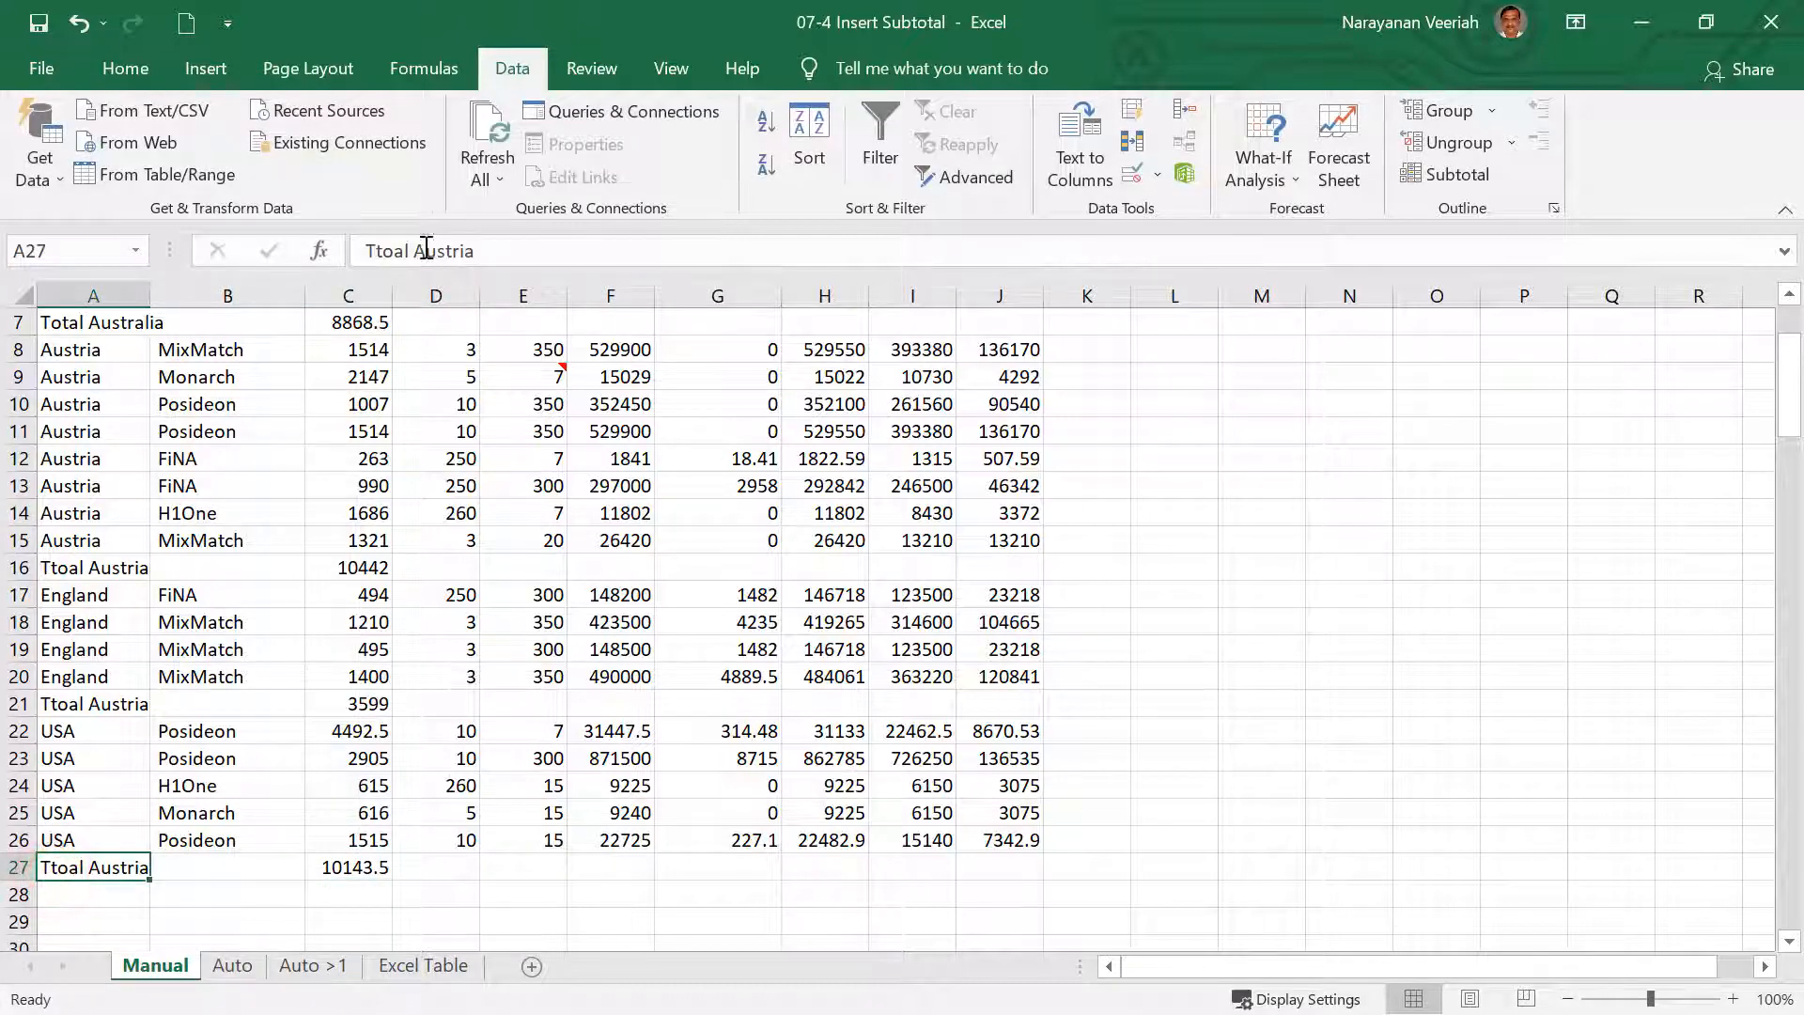
drag(415, 250, 505, 257)
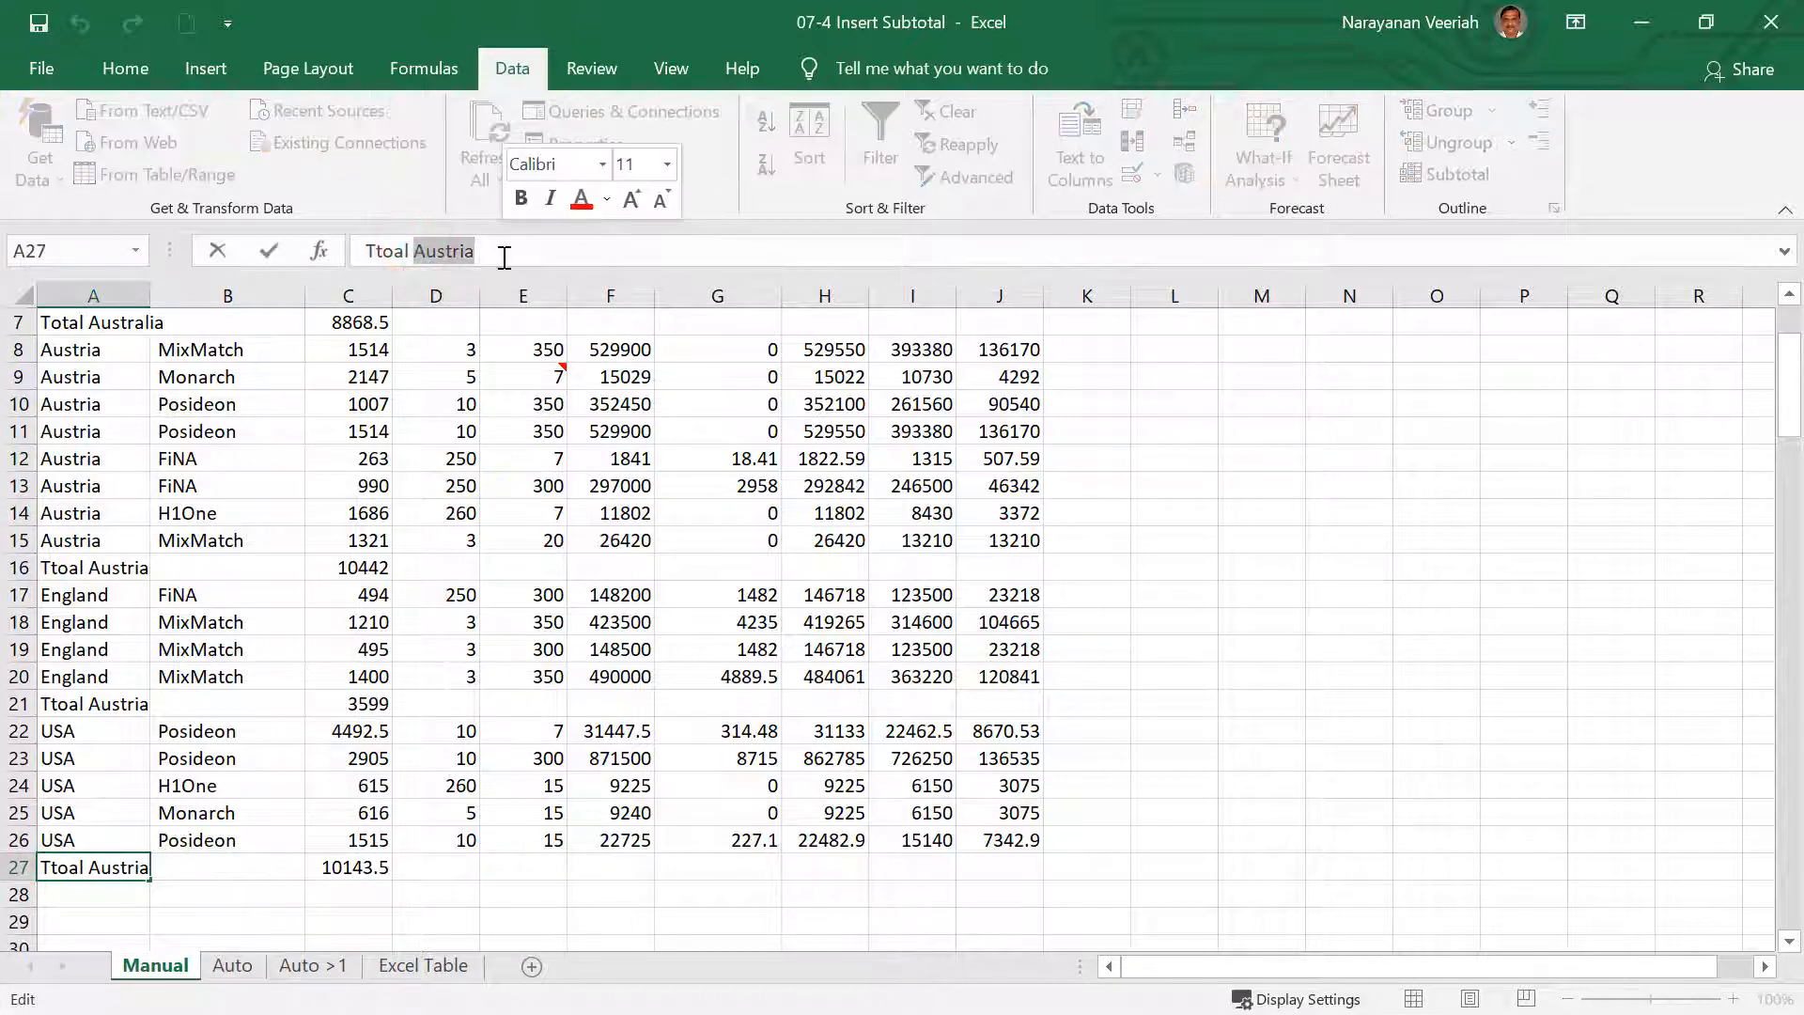
text(USA)
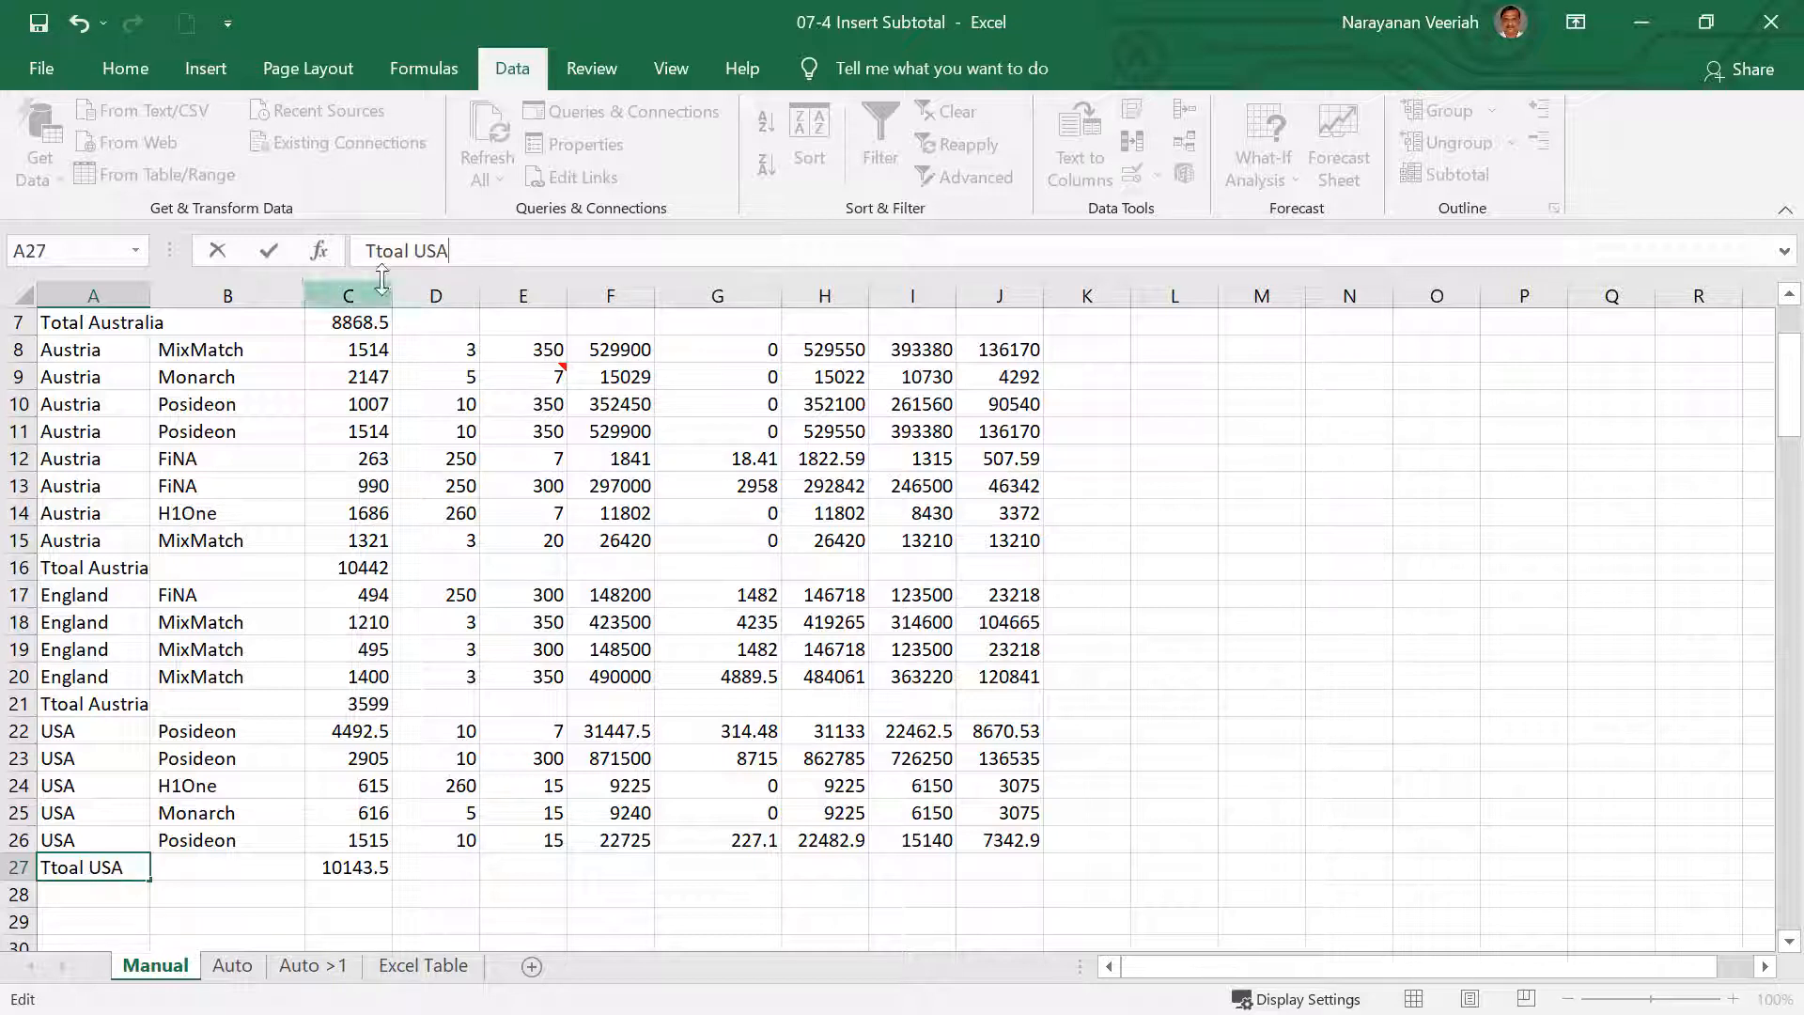
drag(407, 250, 340, 250)
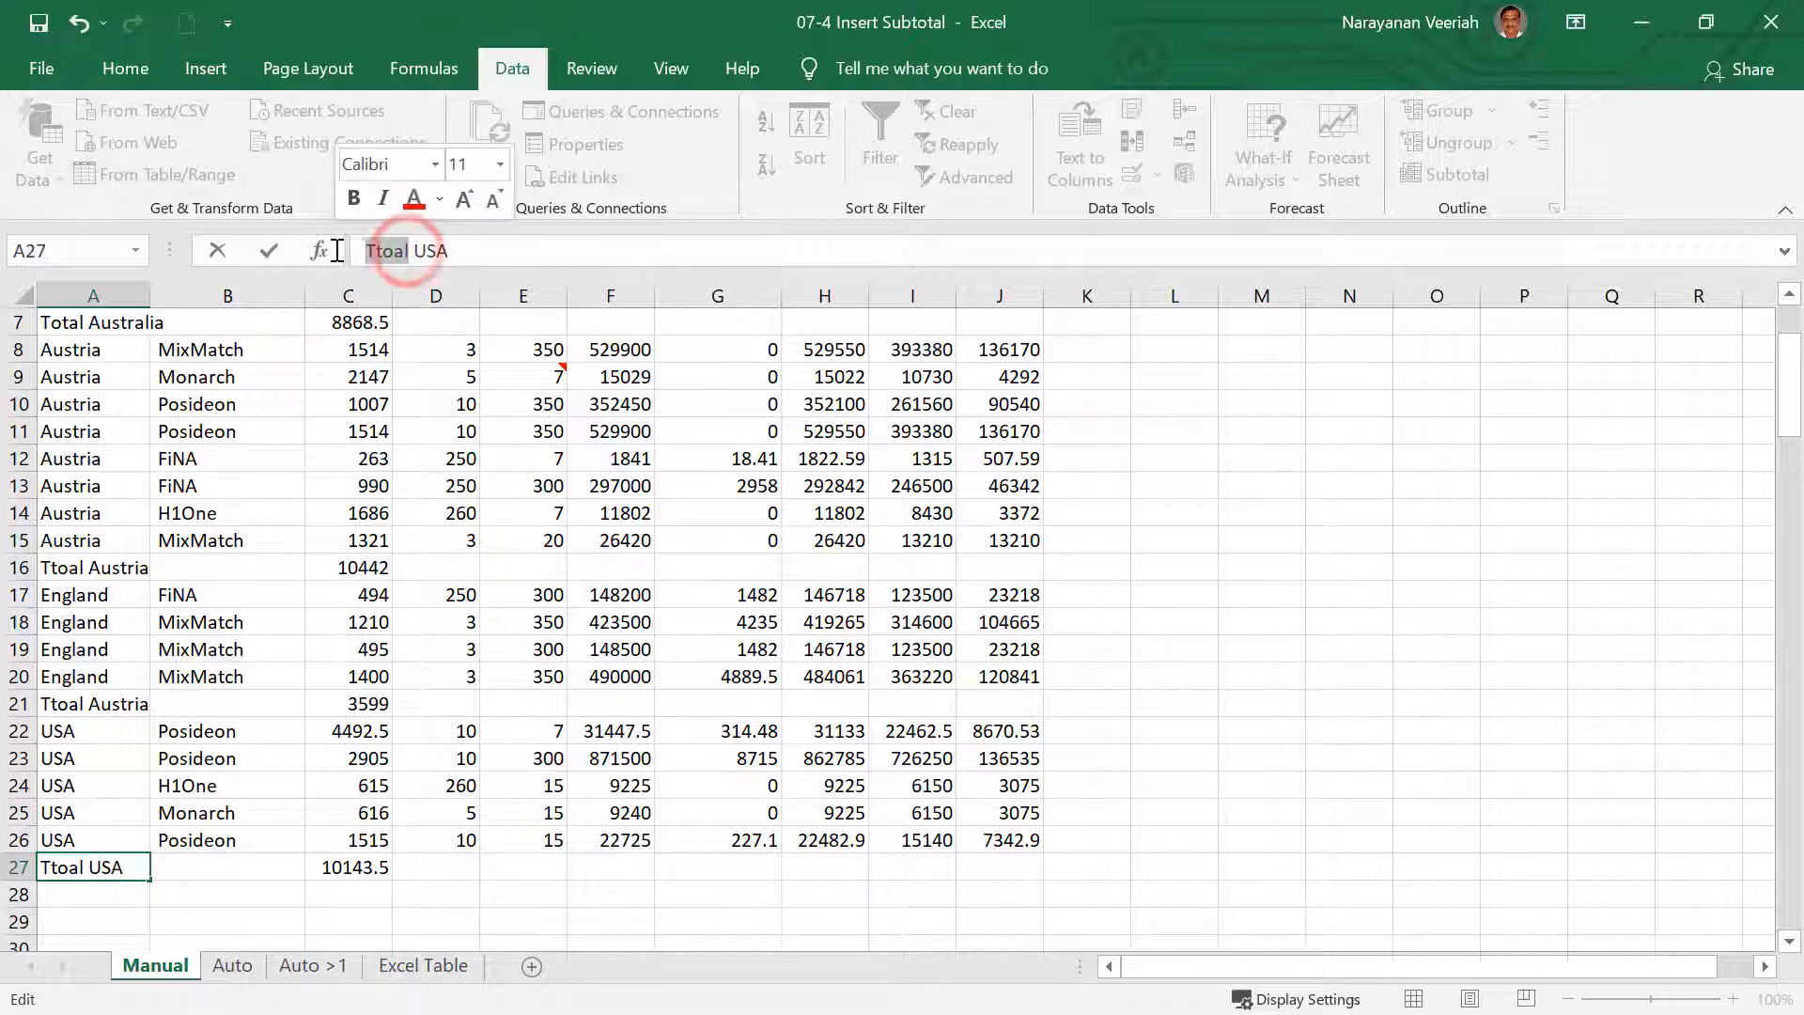
text(Total)
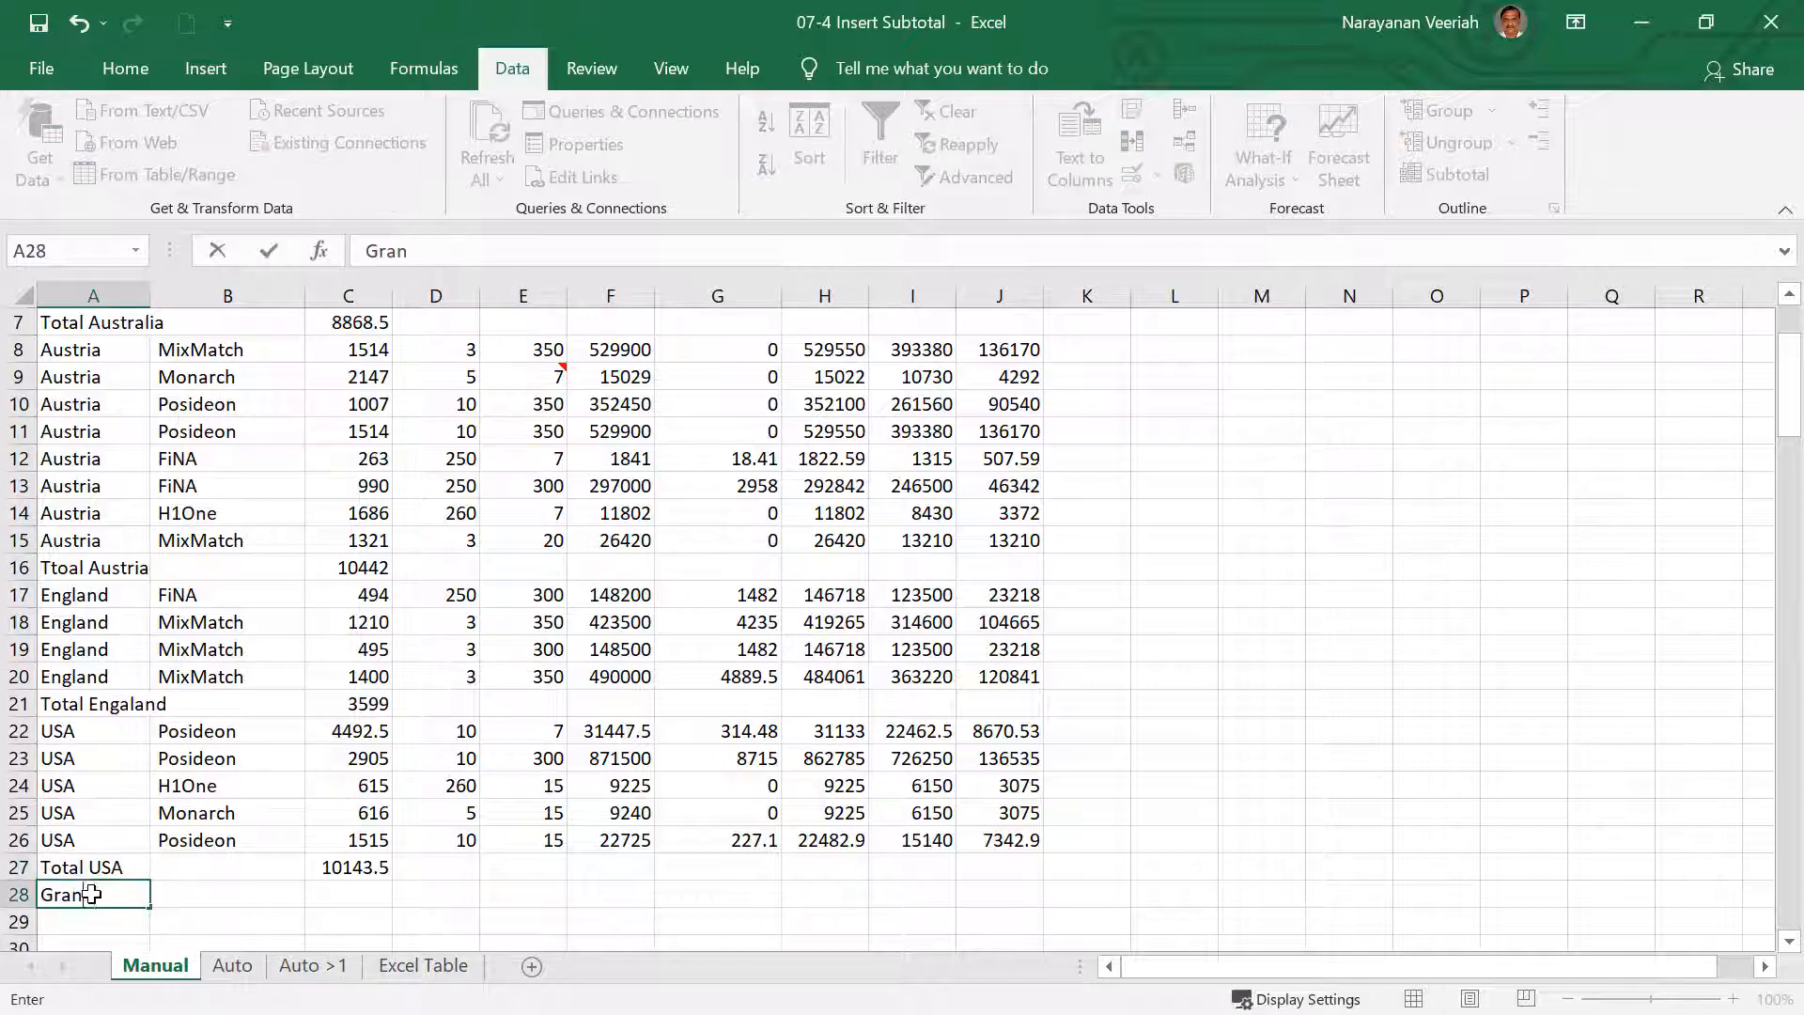
Label cell A28, below the USA subtotal, as "Grand Total".
key(BackSpace)
key(BackSpace)
key(BackSpace)
key(BackSpace)
click(573, 895)
click(123, 891)
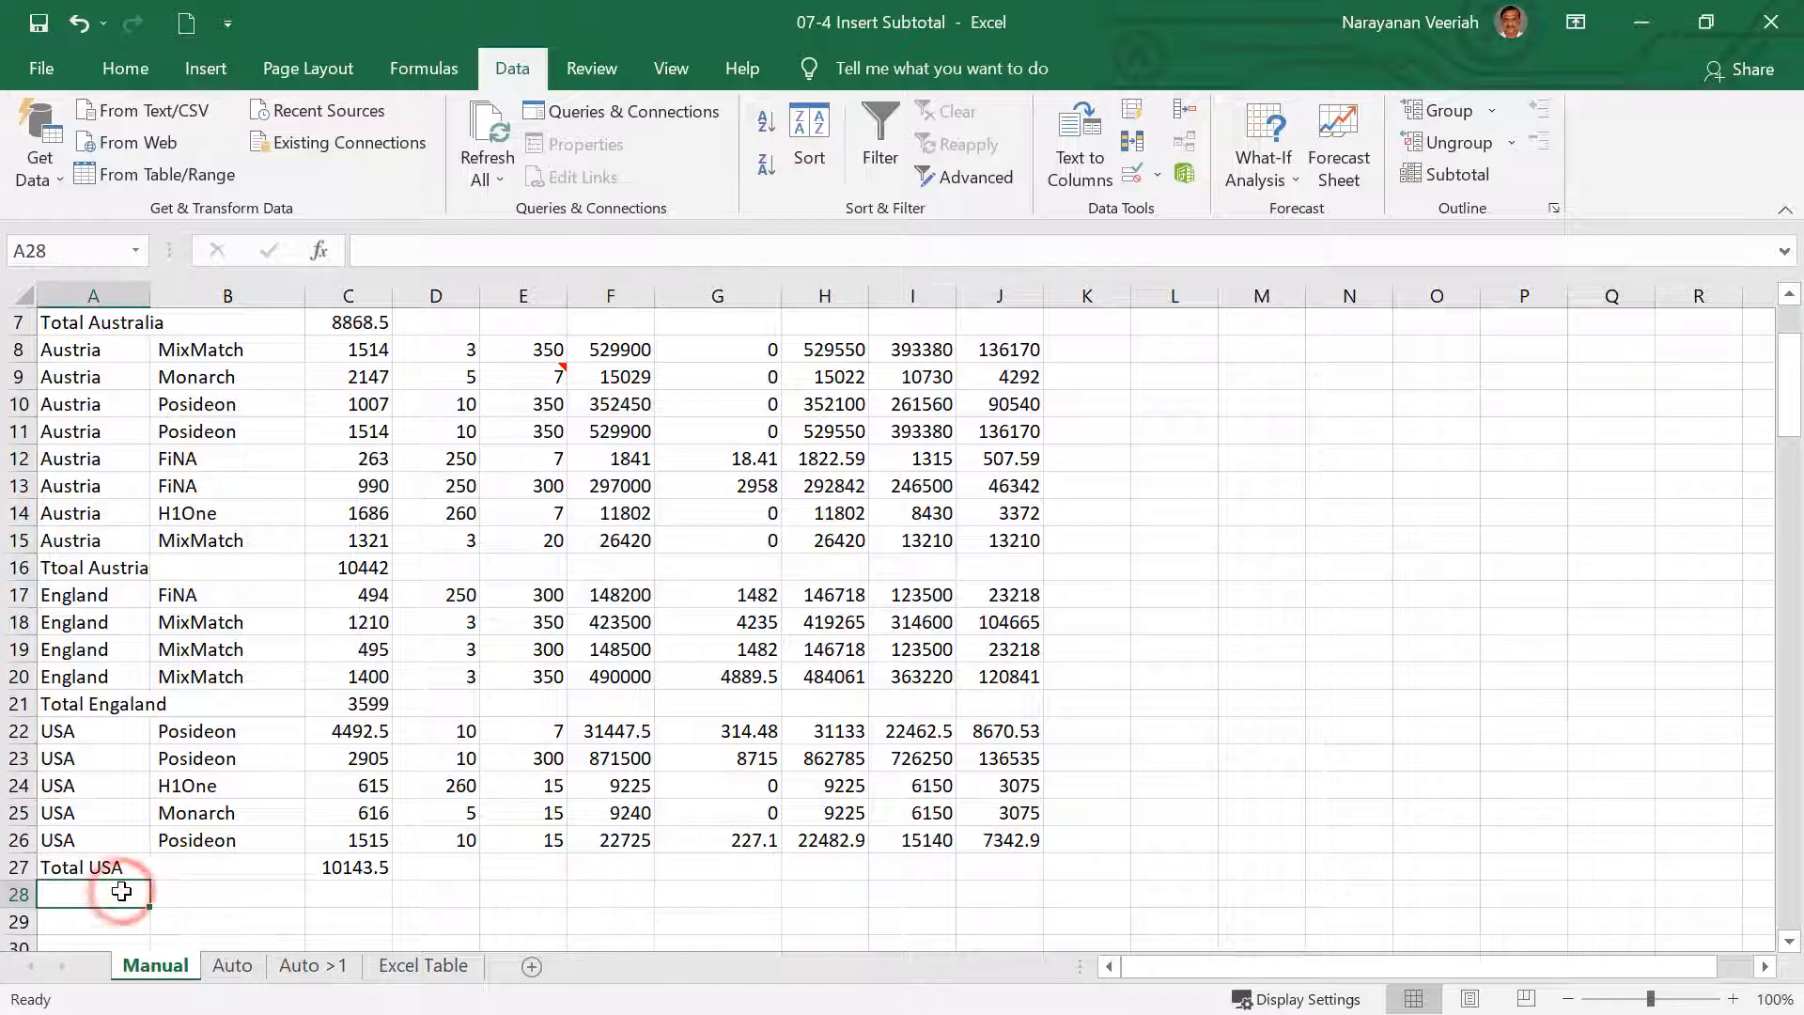
text(Grand Total)
Enter a SUBTOTAL formula with function 9 in C28 that totals all the units sold above it.
click(375, 891)
text(=)
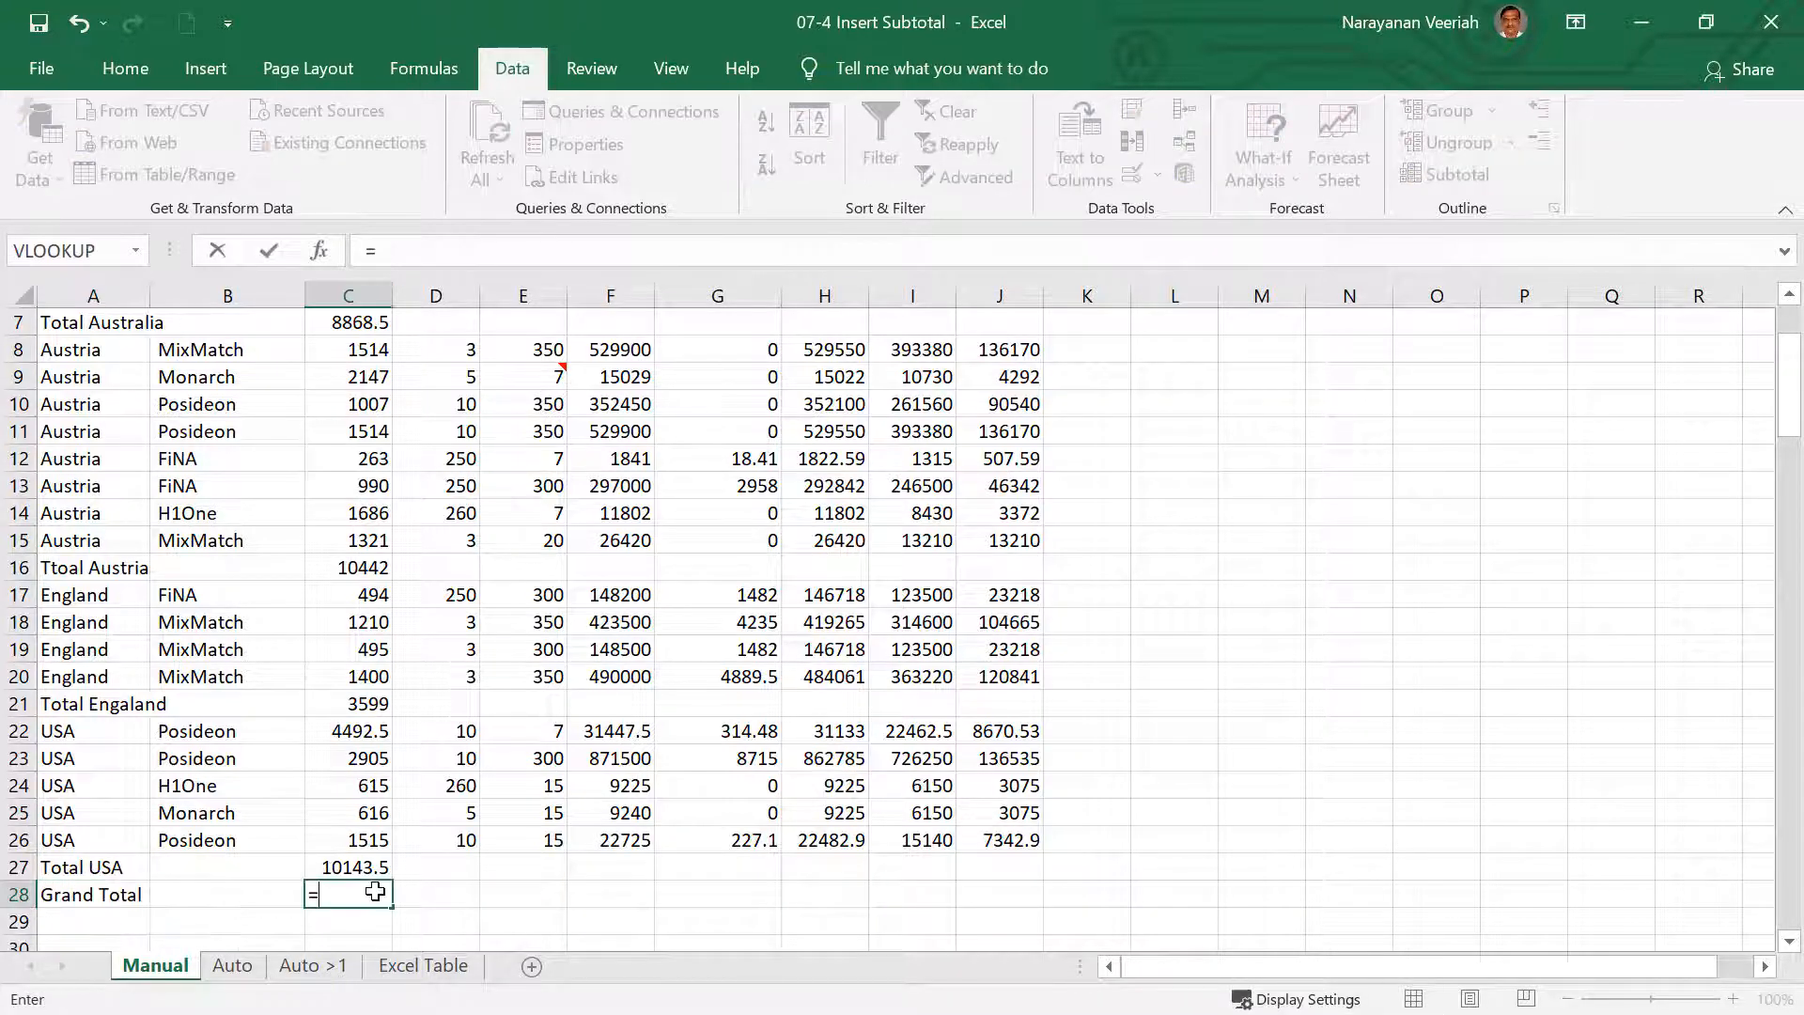
text(sub)
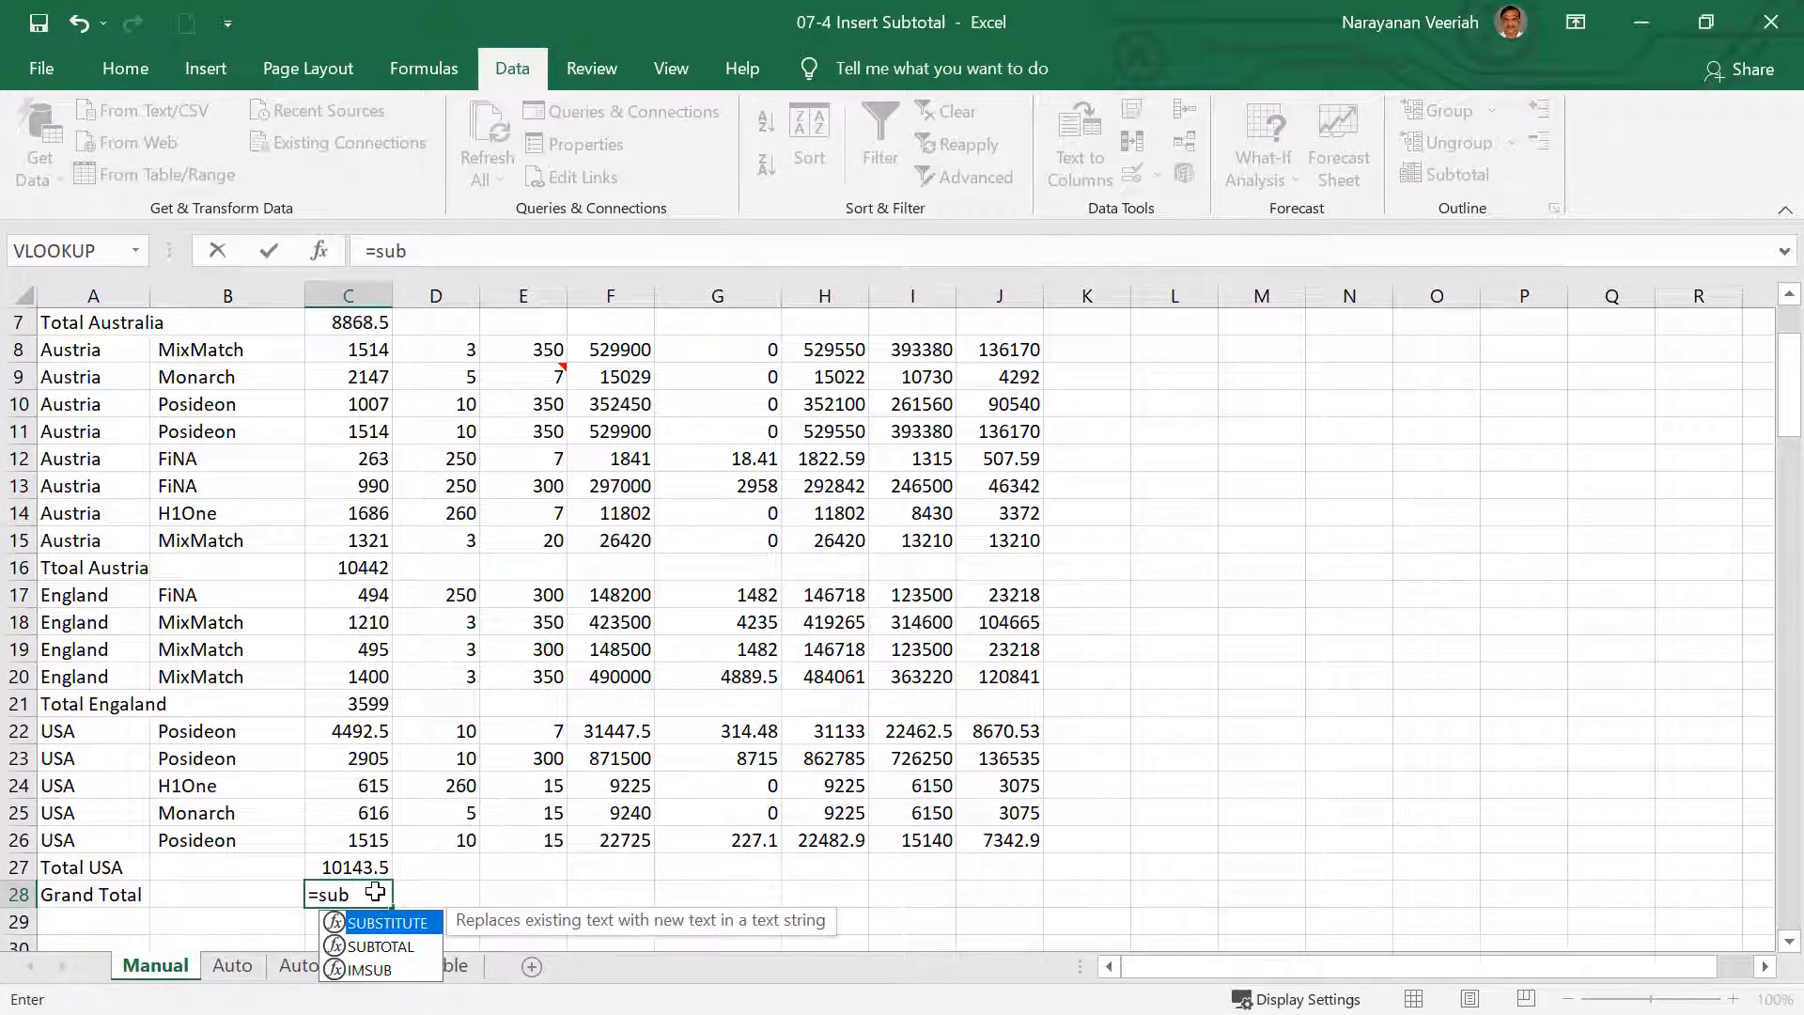
text(total)
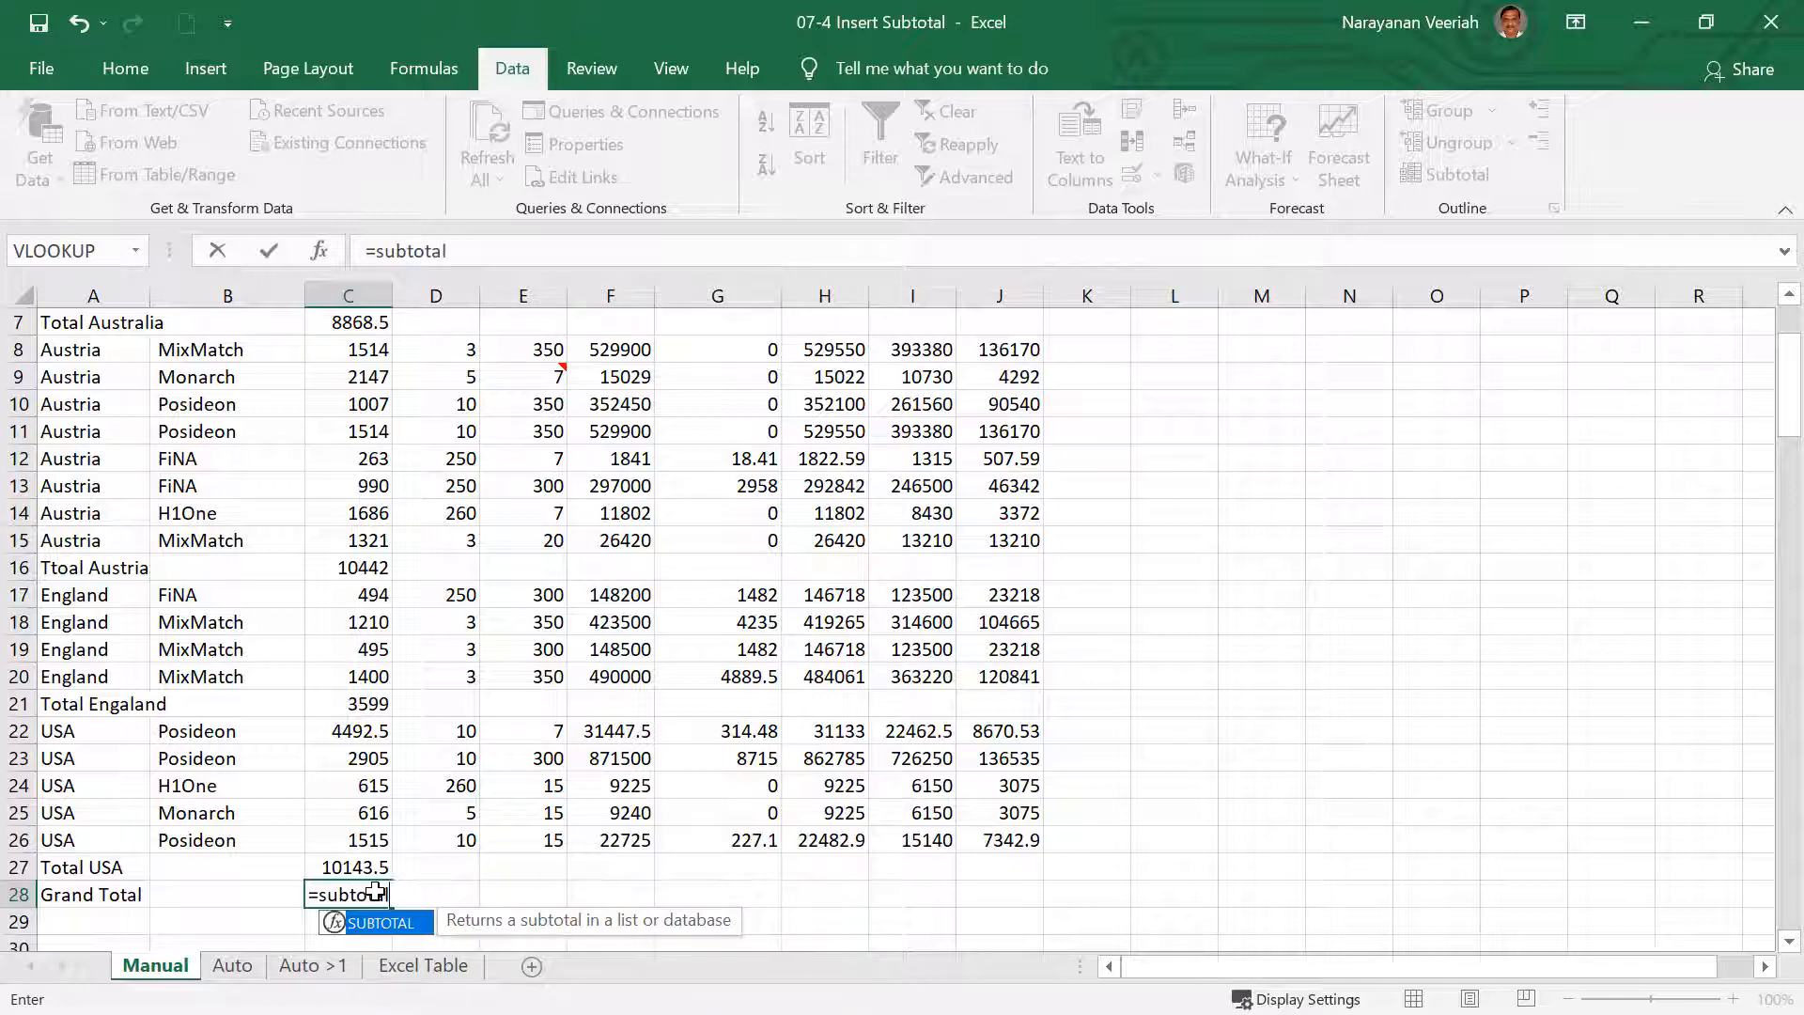
text((9)
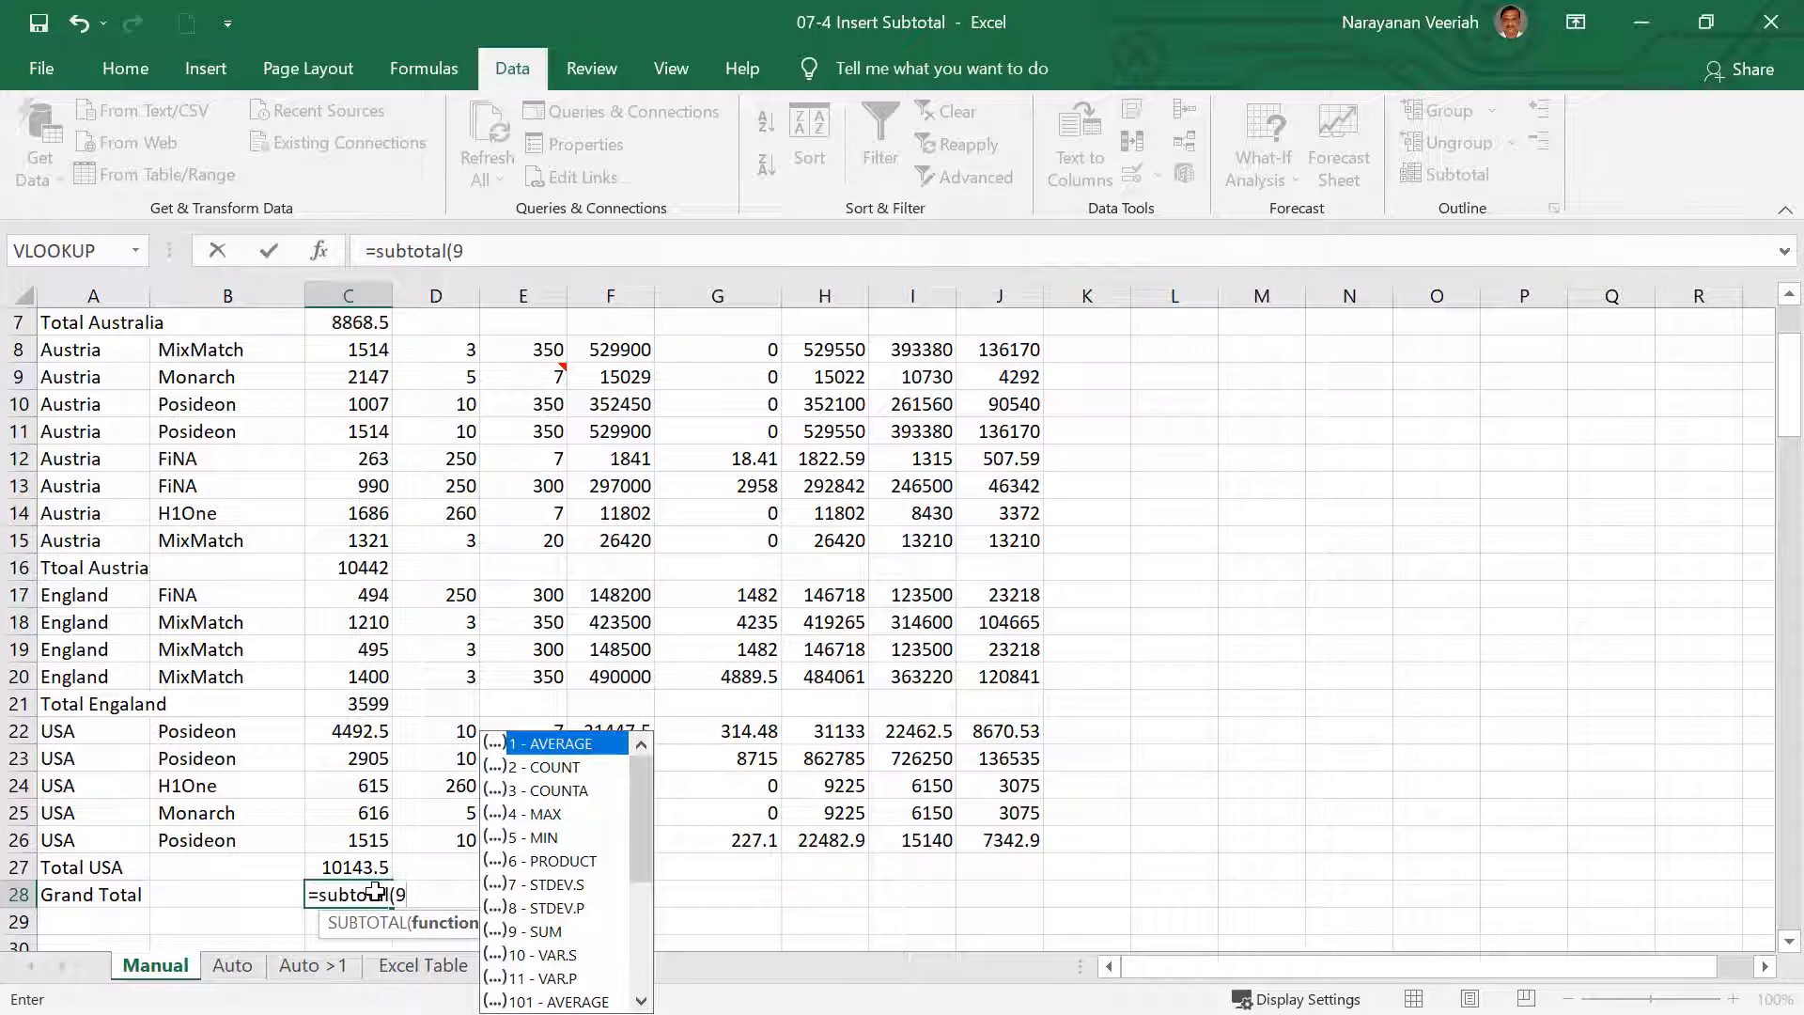
text(,)
drag(371, 866, 371, 371)
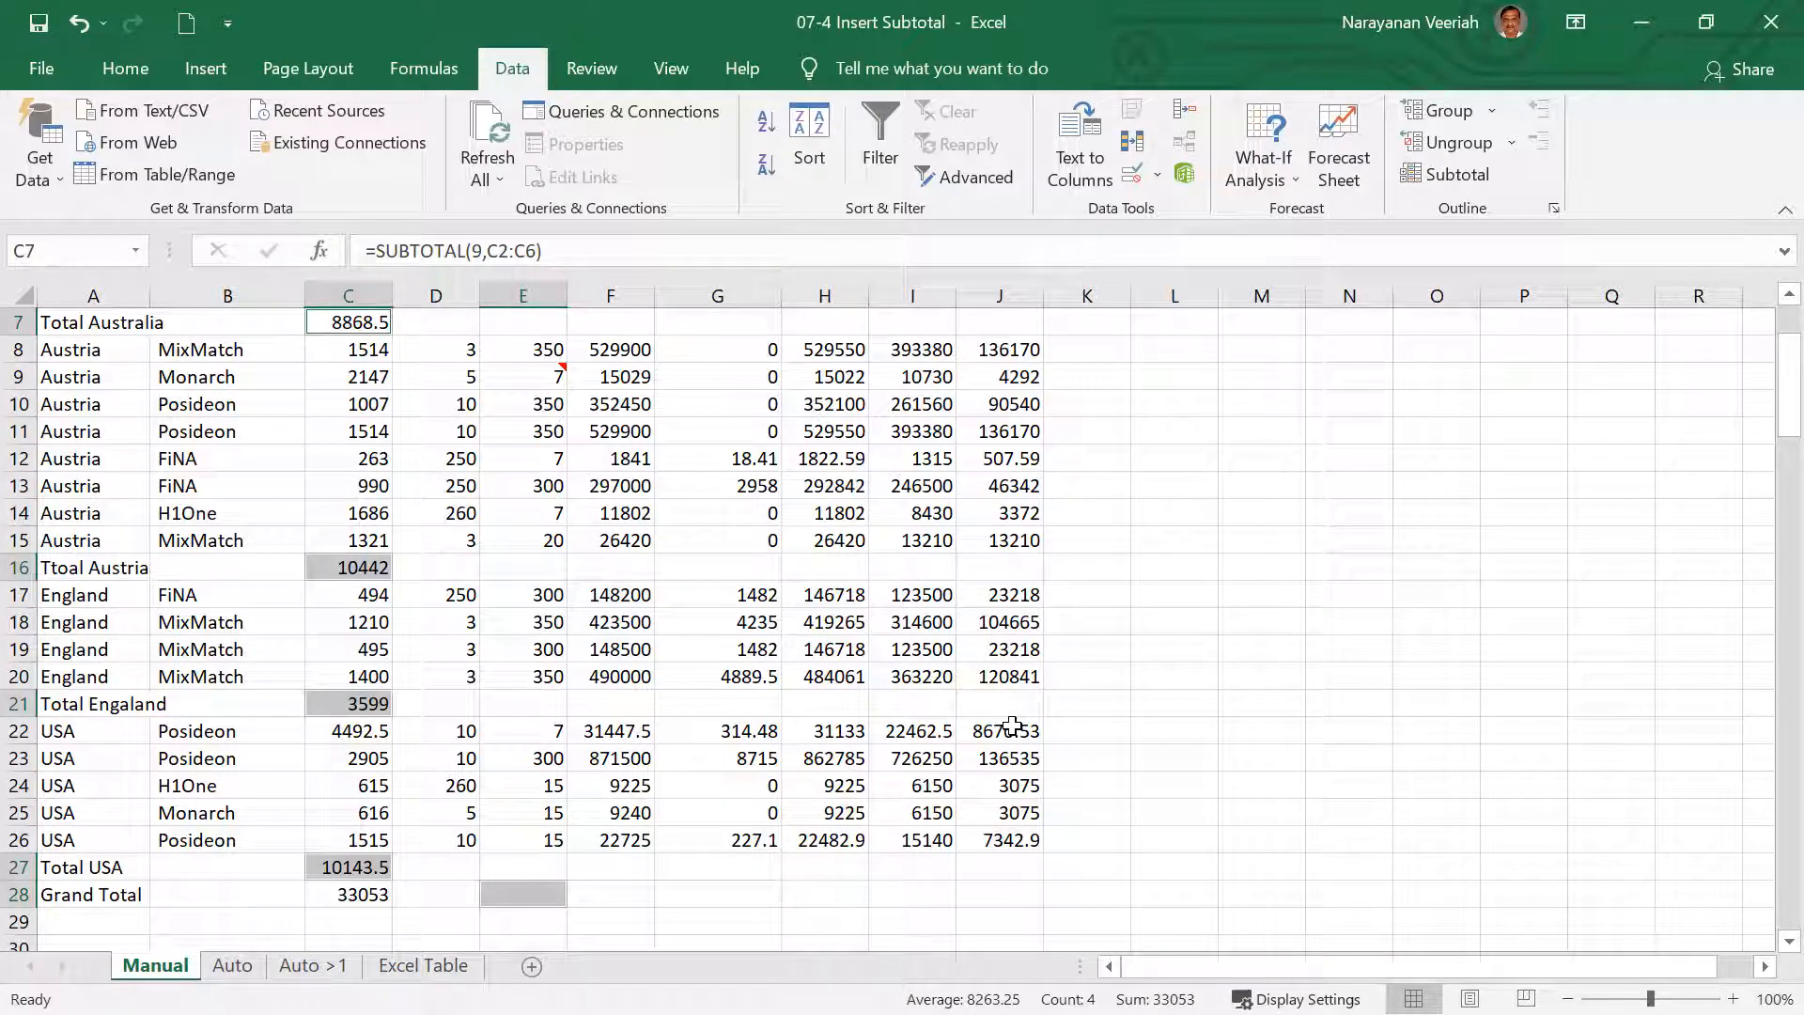
drag(1081, 758, 1142, 761)
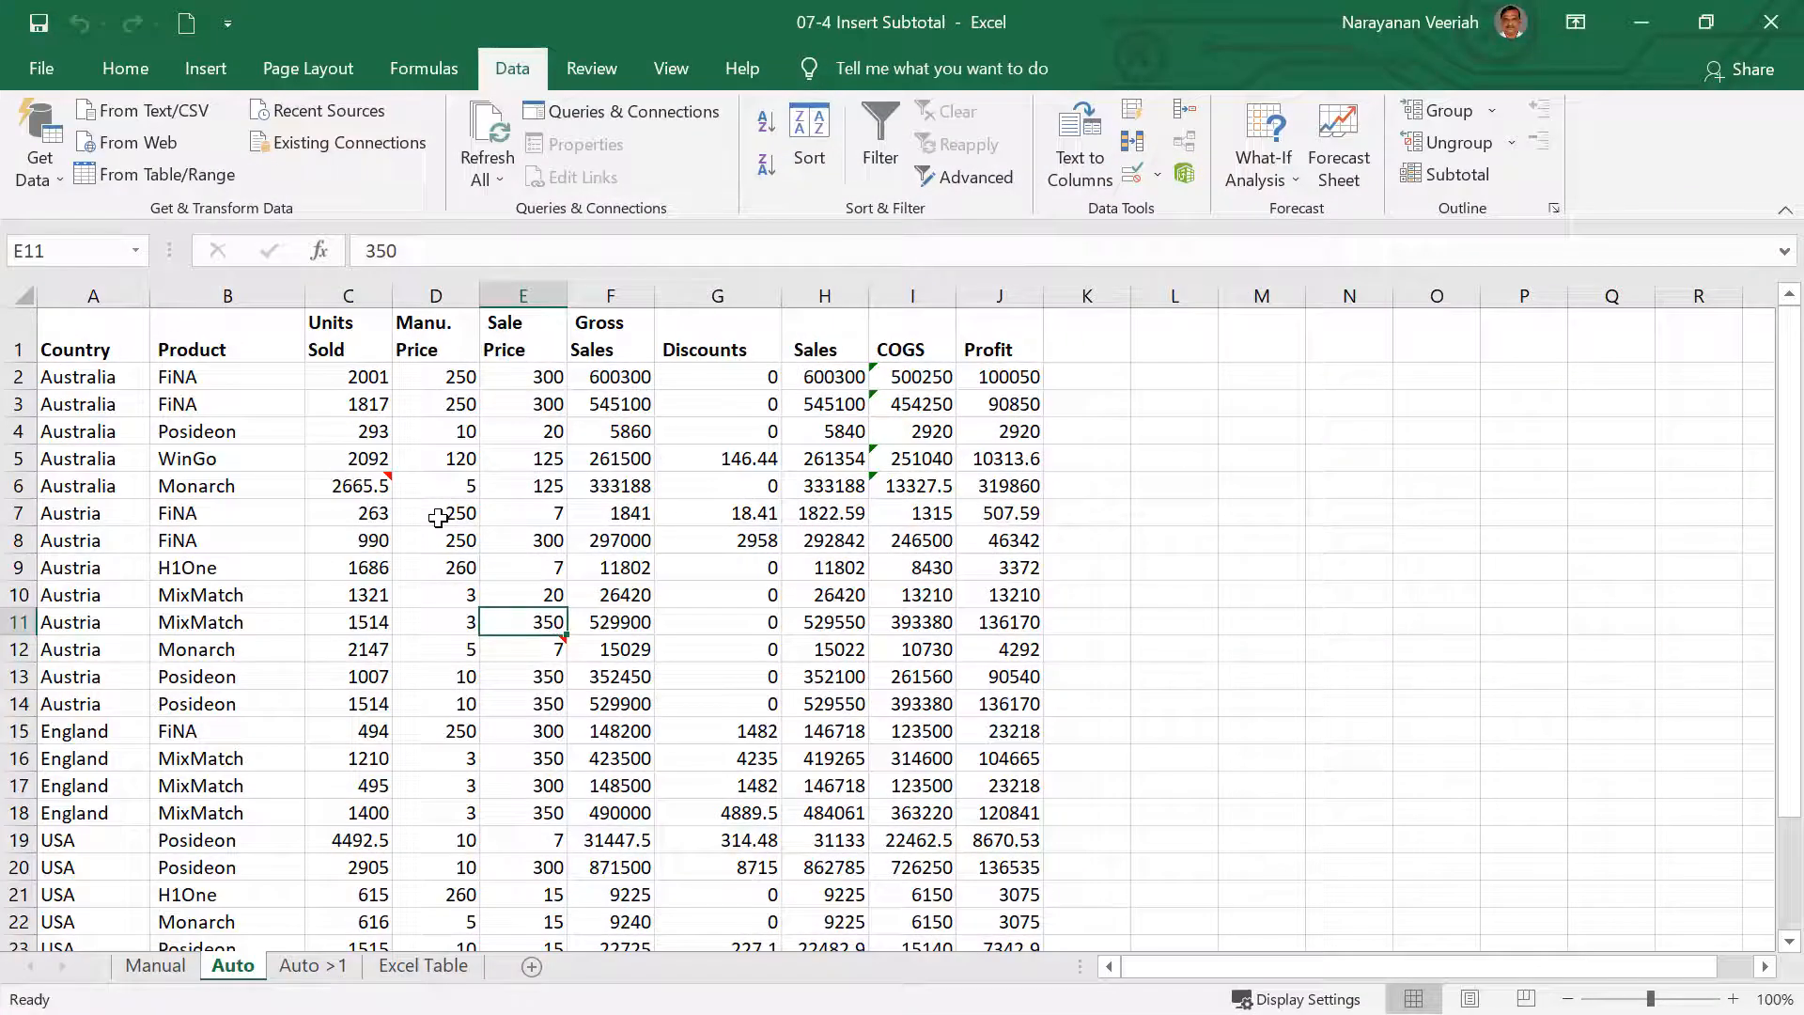
Start the Subtotal command on the Auto sheet's data and set it to use Sum at each change in Country.
click(438, 518)
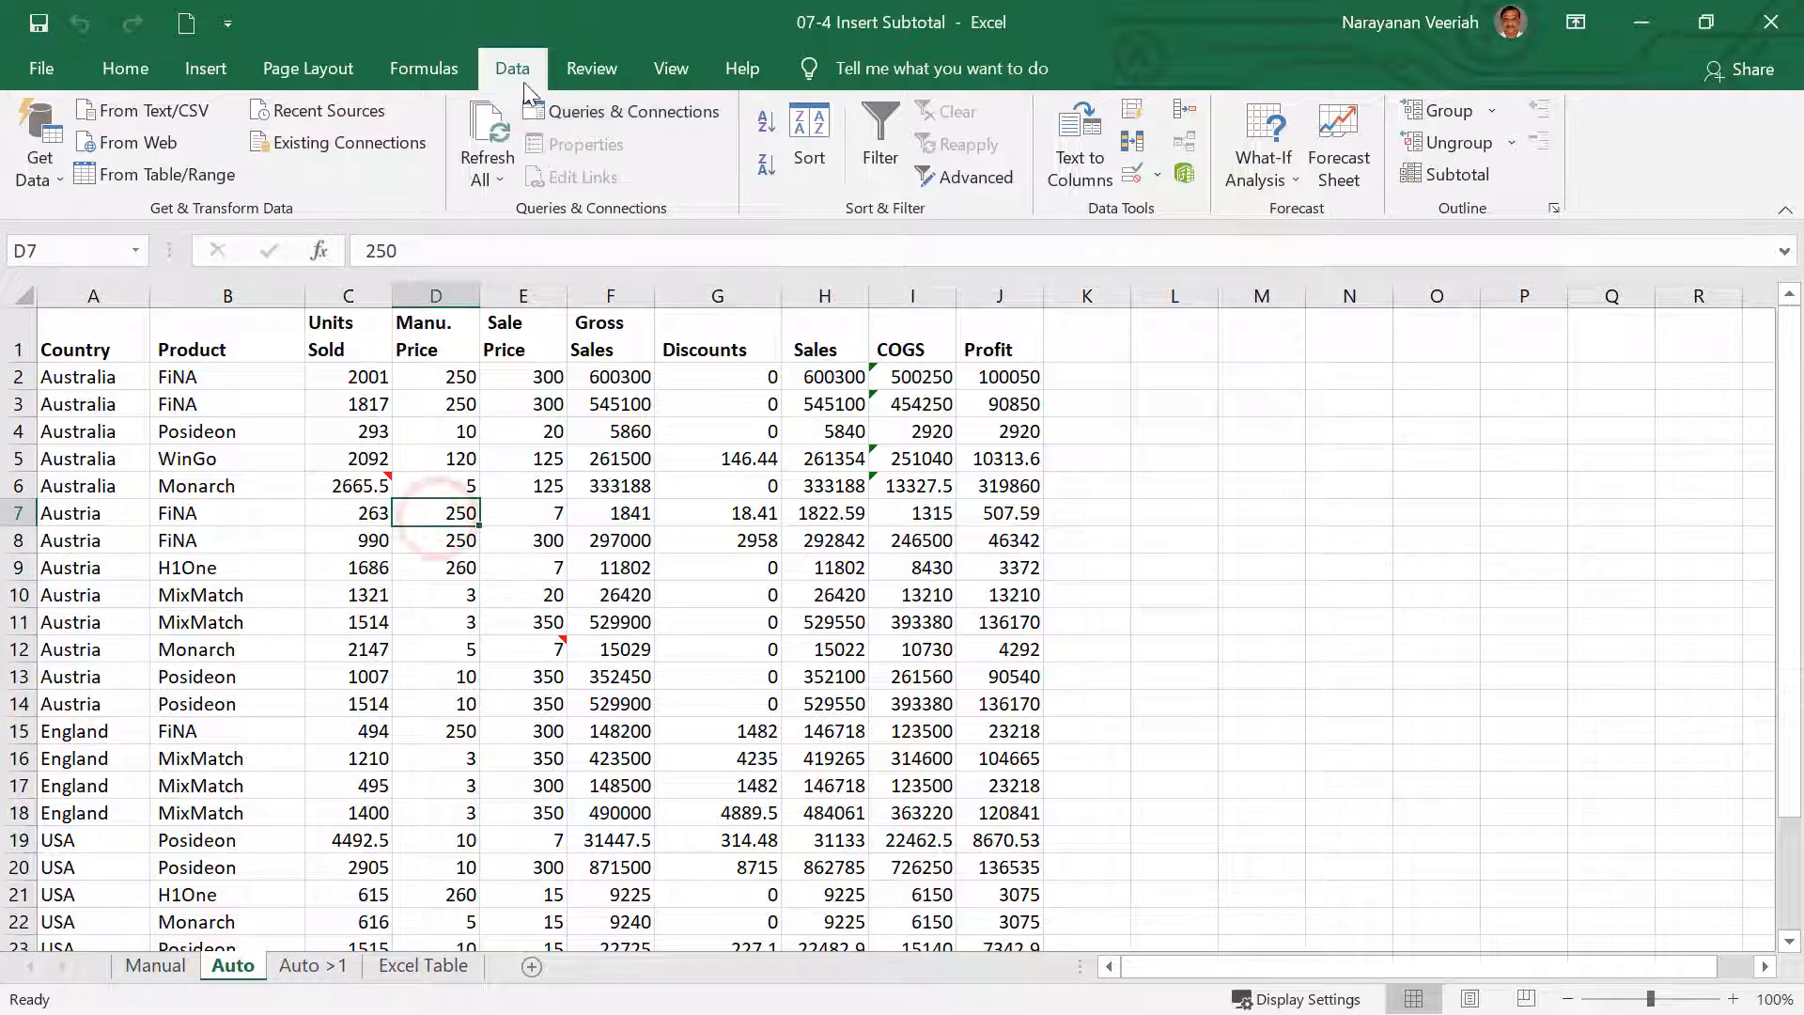
click(1453, 176)
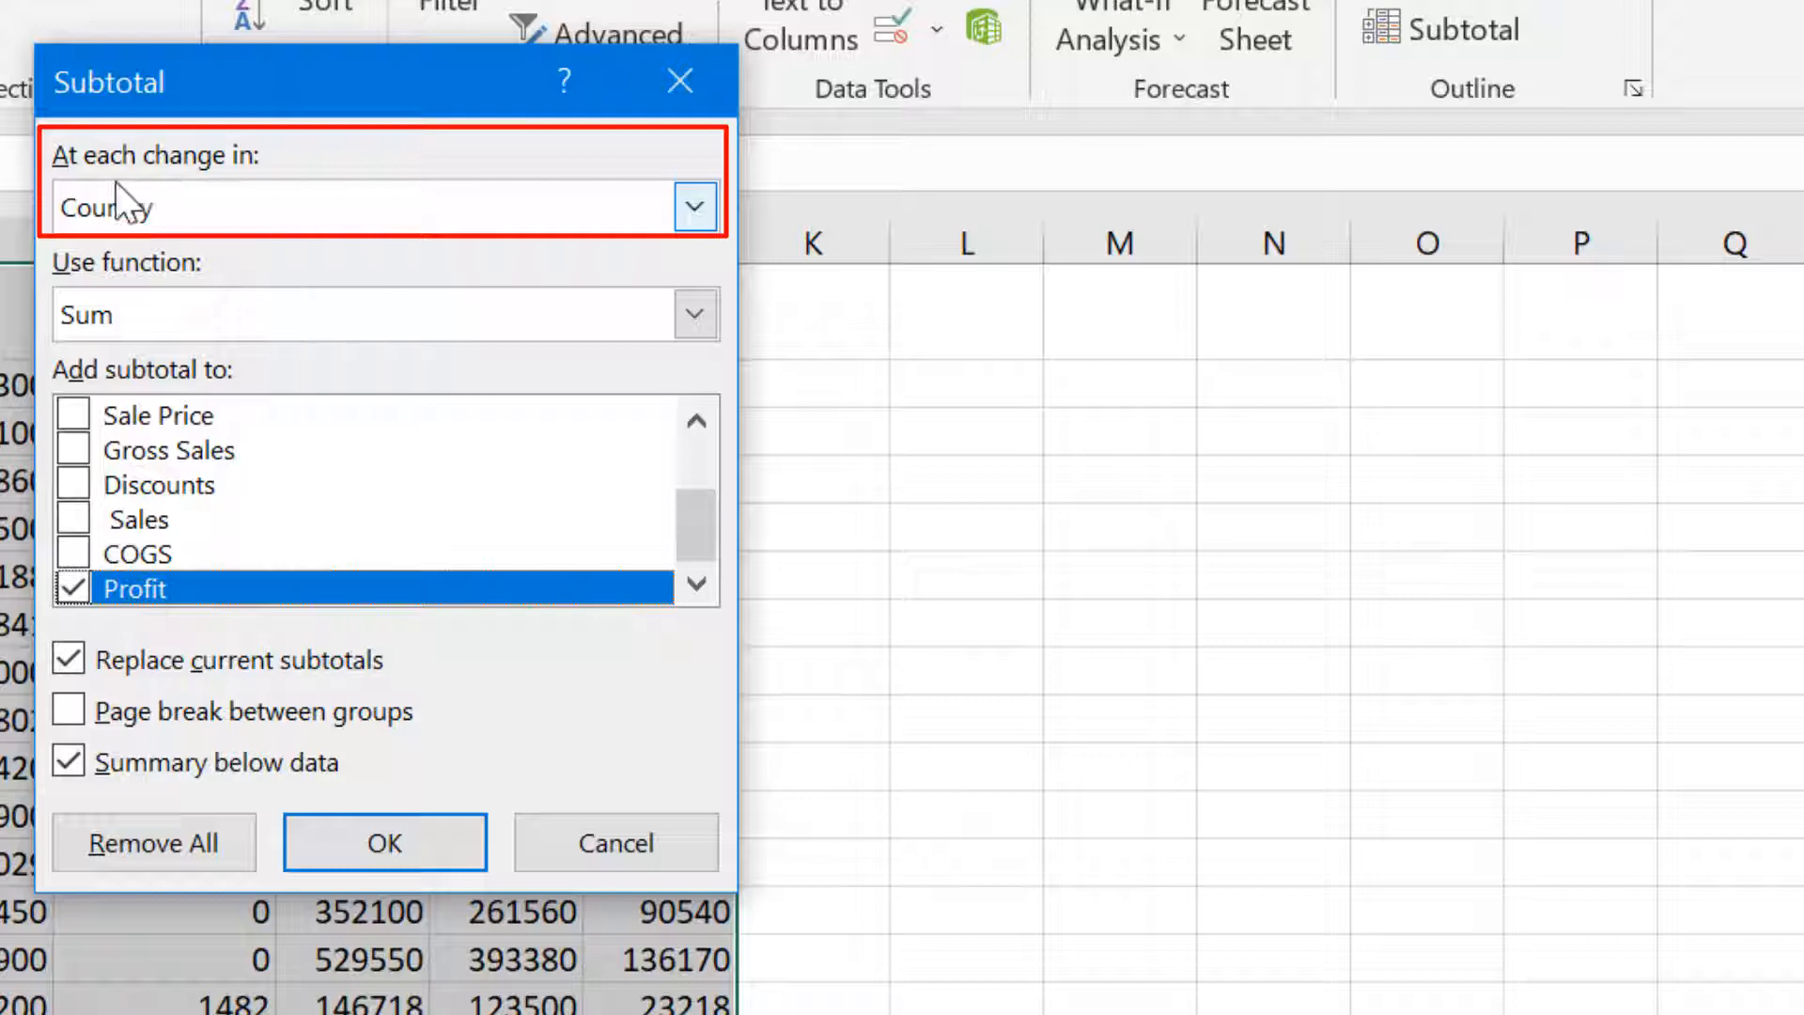
click(700, 209)
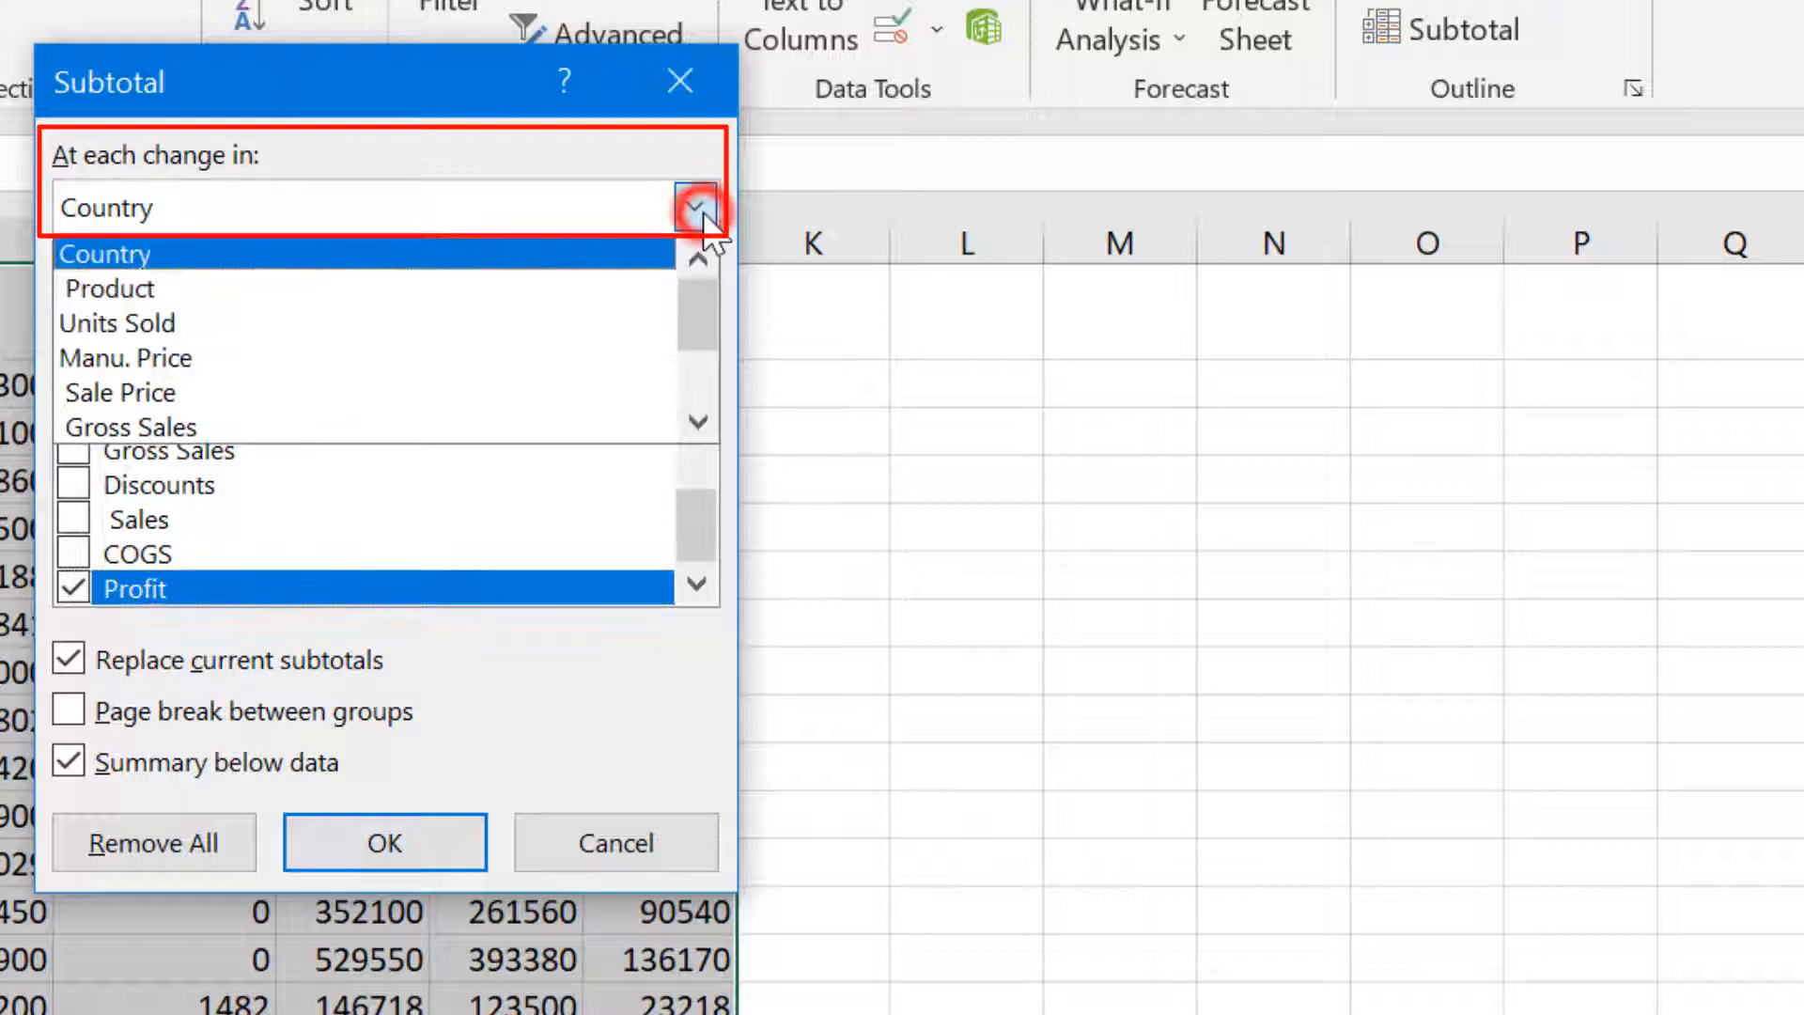
click(640, 280)
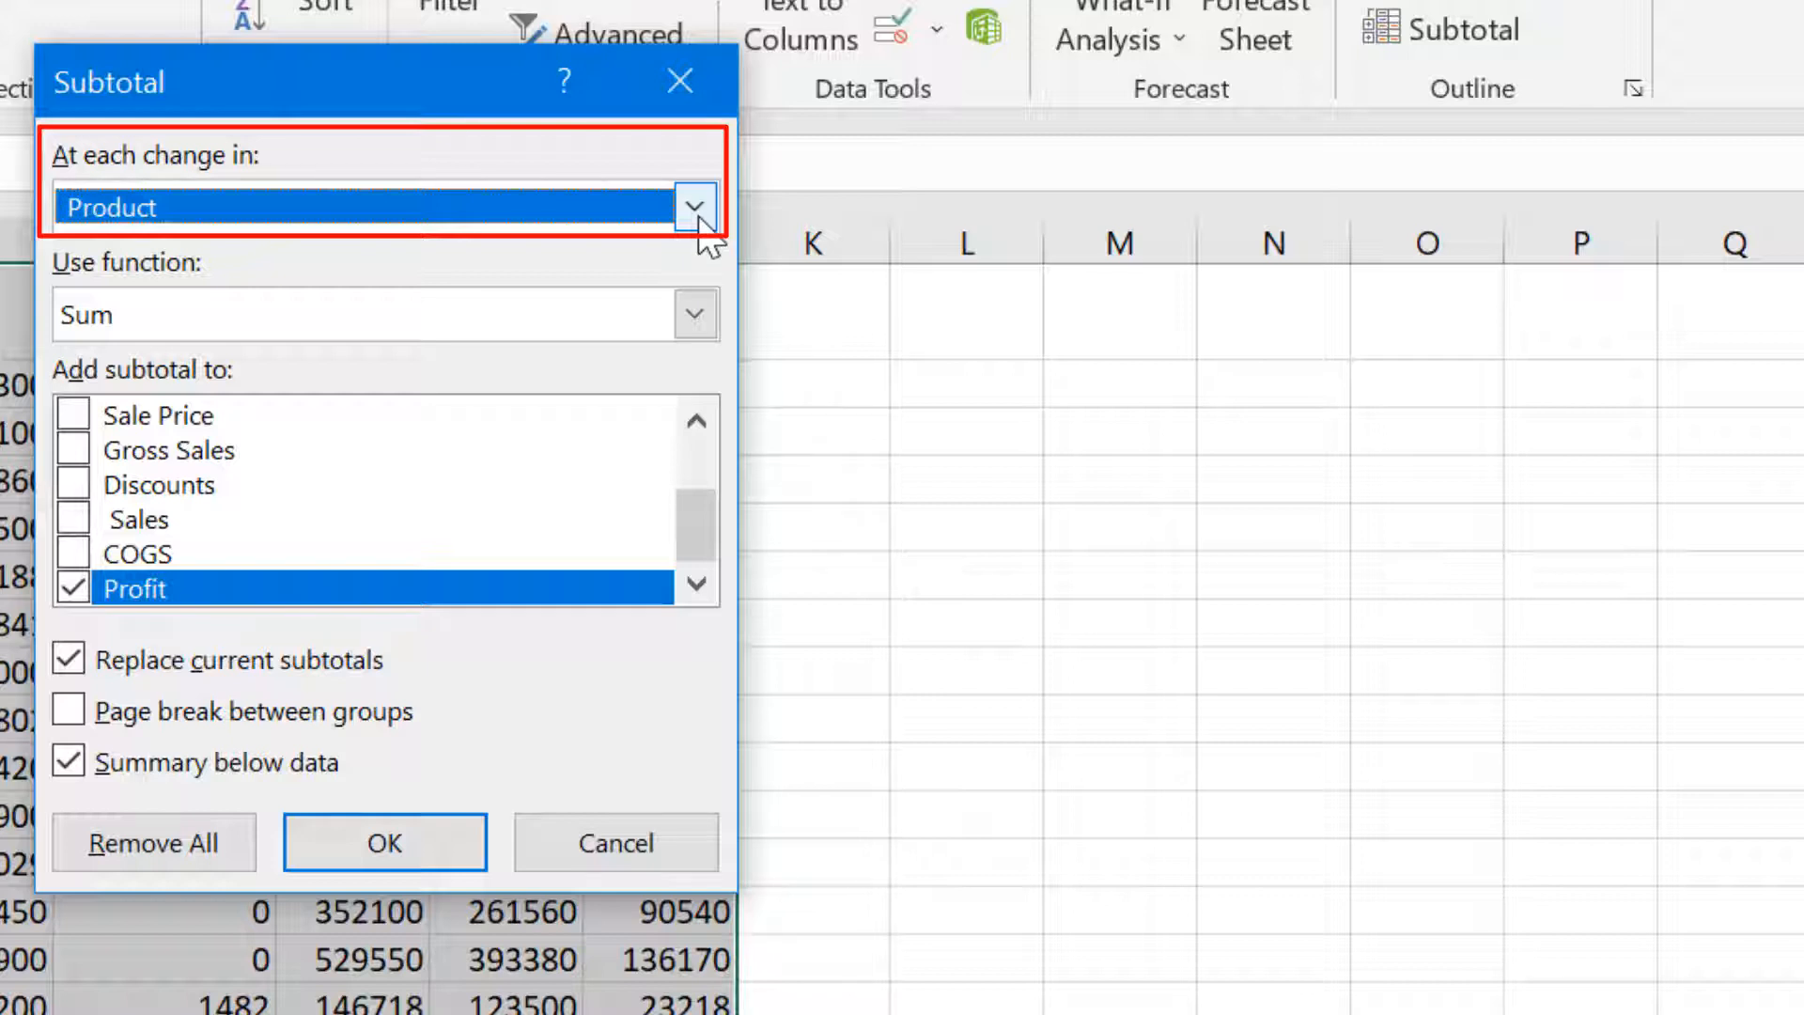
click(699, 219)
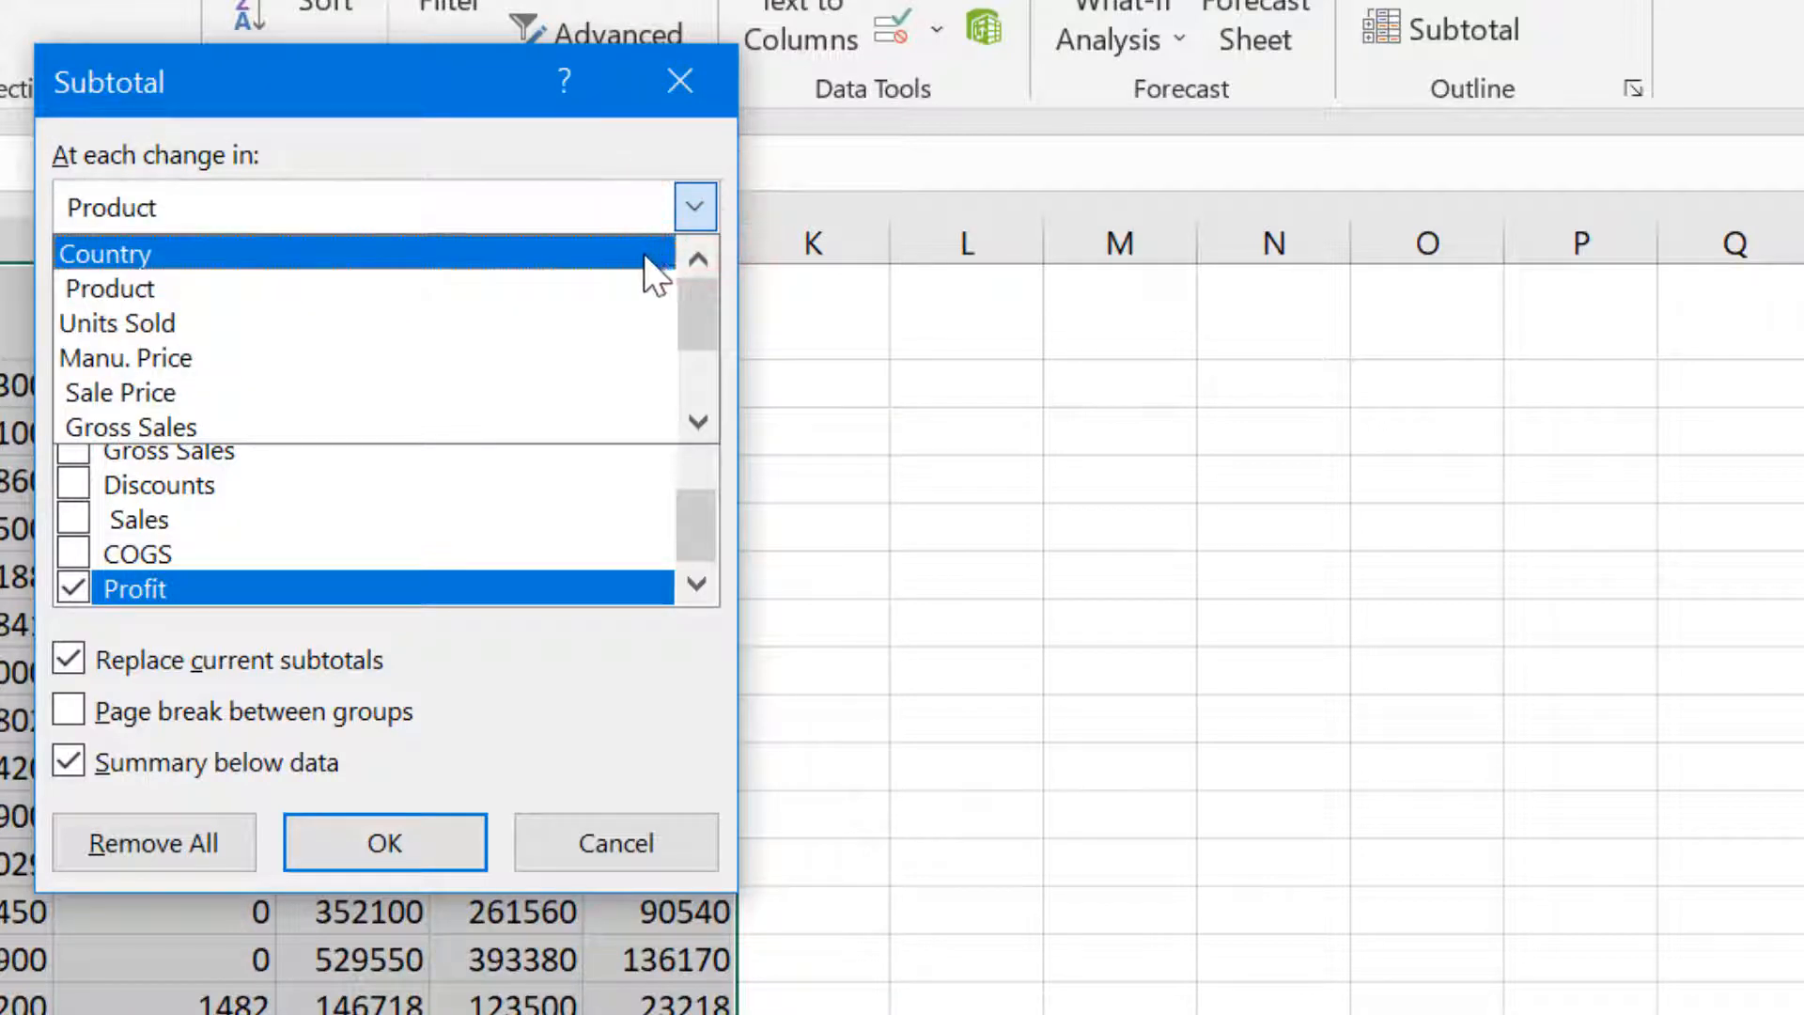
click(645, 253)
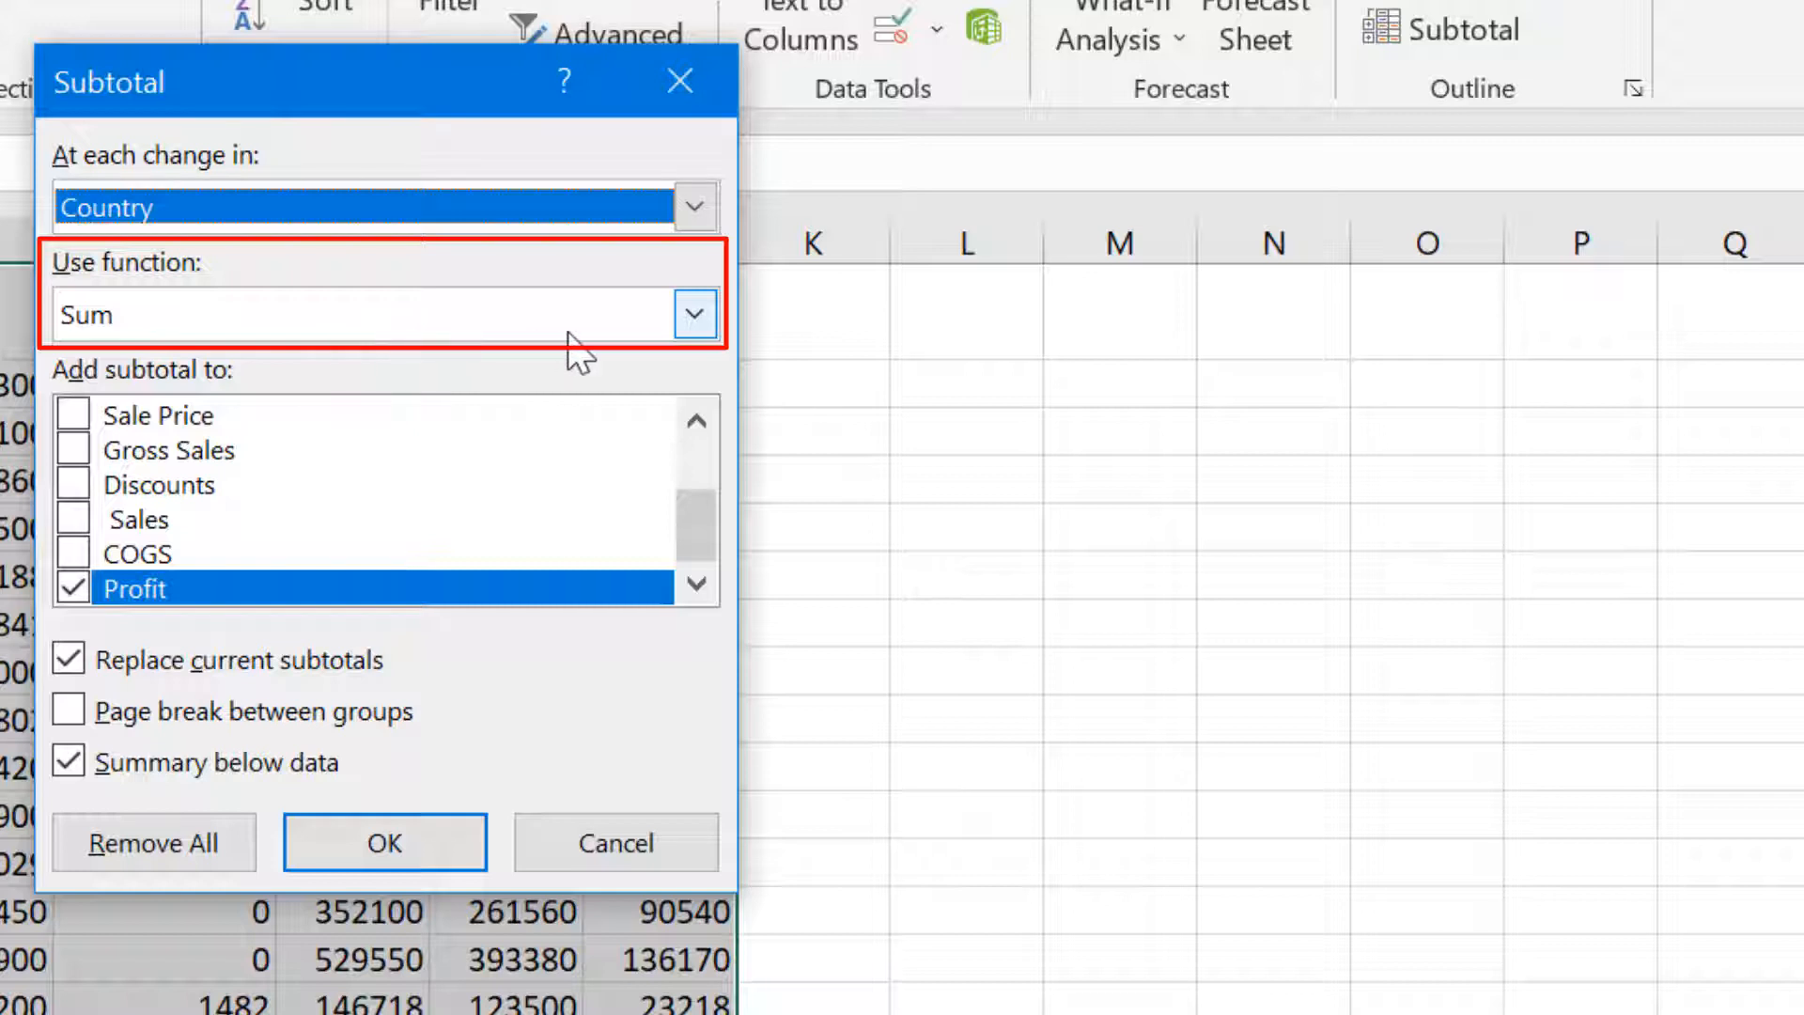
click(694, 316)
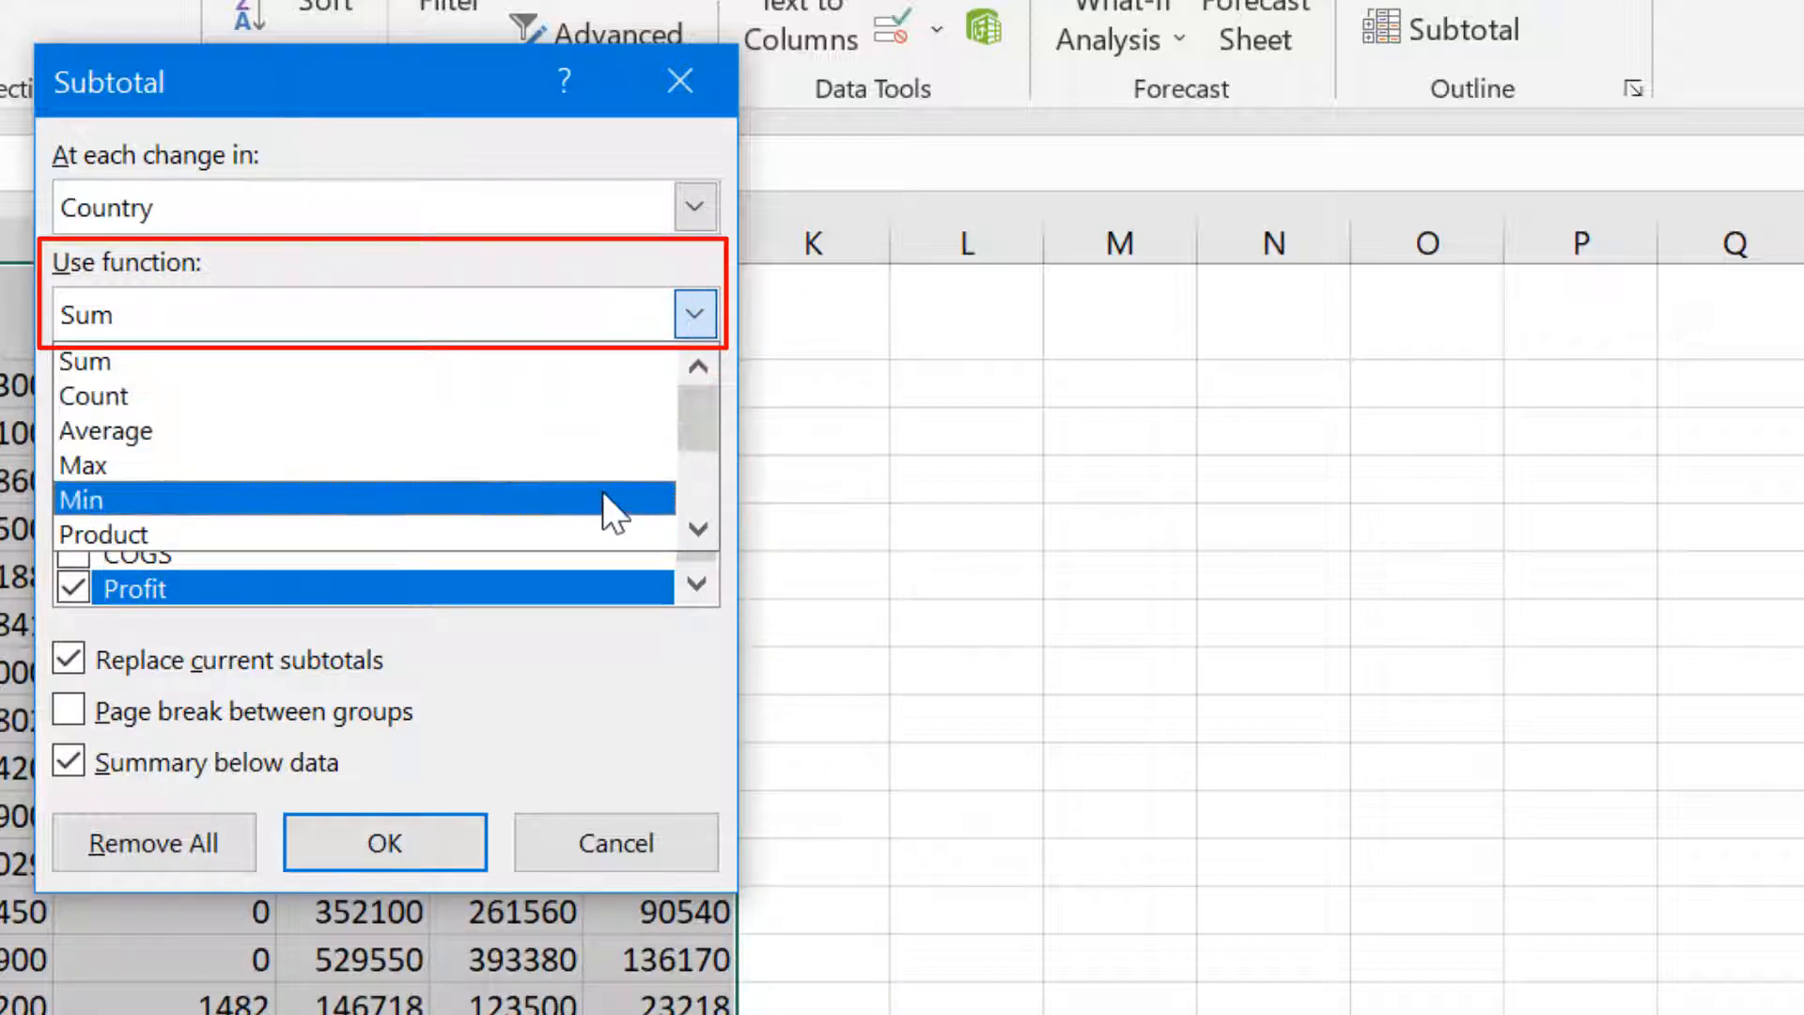
click(569, 366)
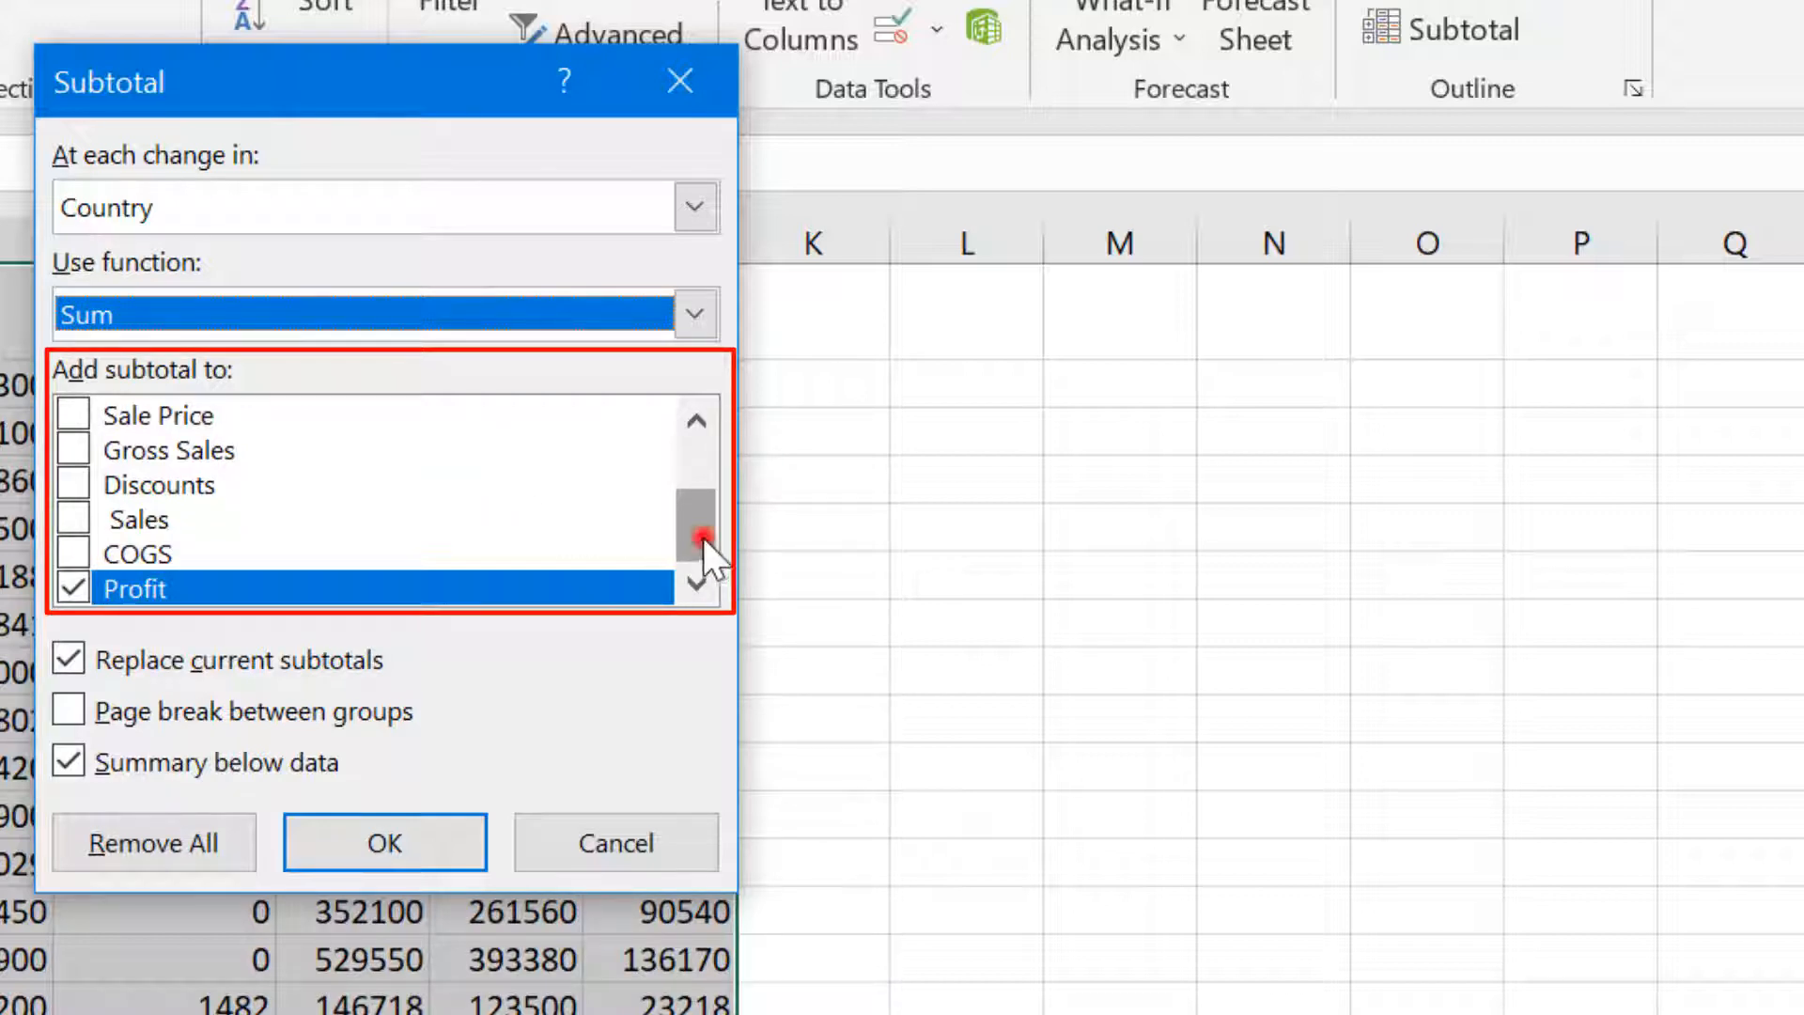
Add Units Sold, Gross Sales, Discounts, Sales and COGS to the subtotalled columns alongside Profit, and apply the subtotals.
drag(703, 537, 689, 464)
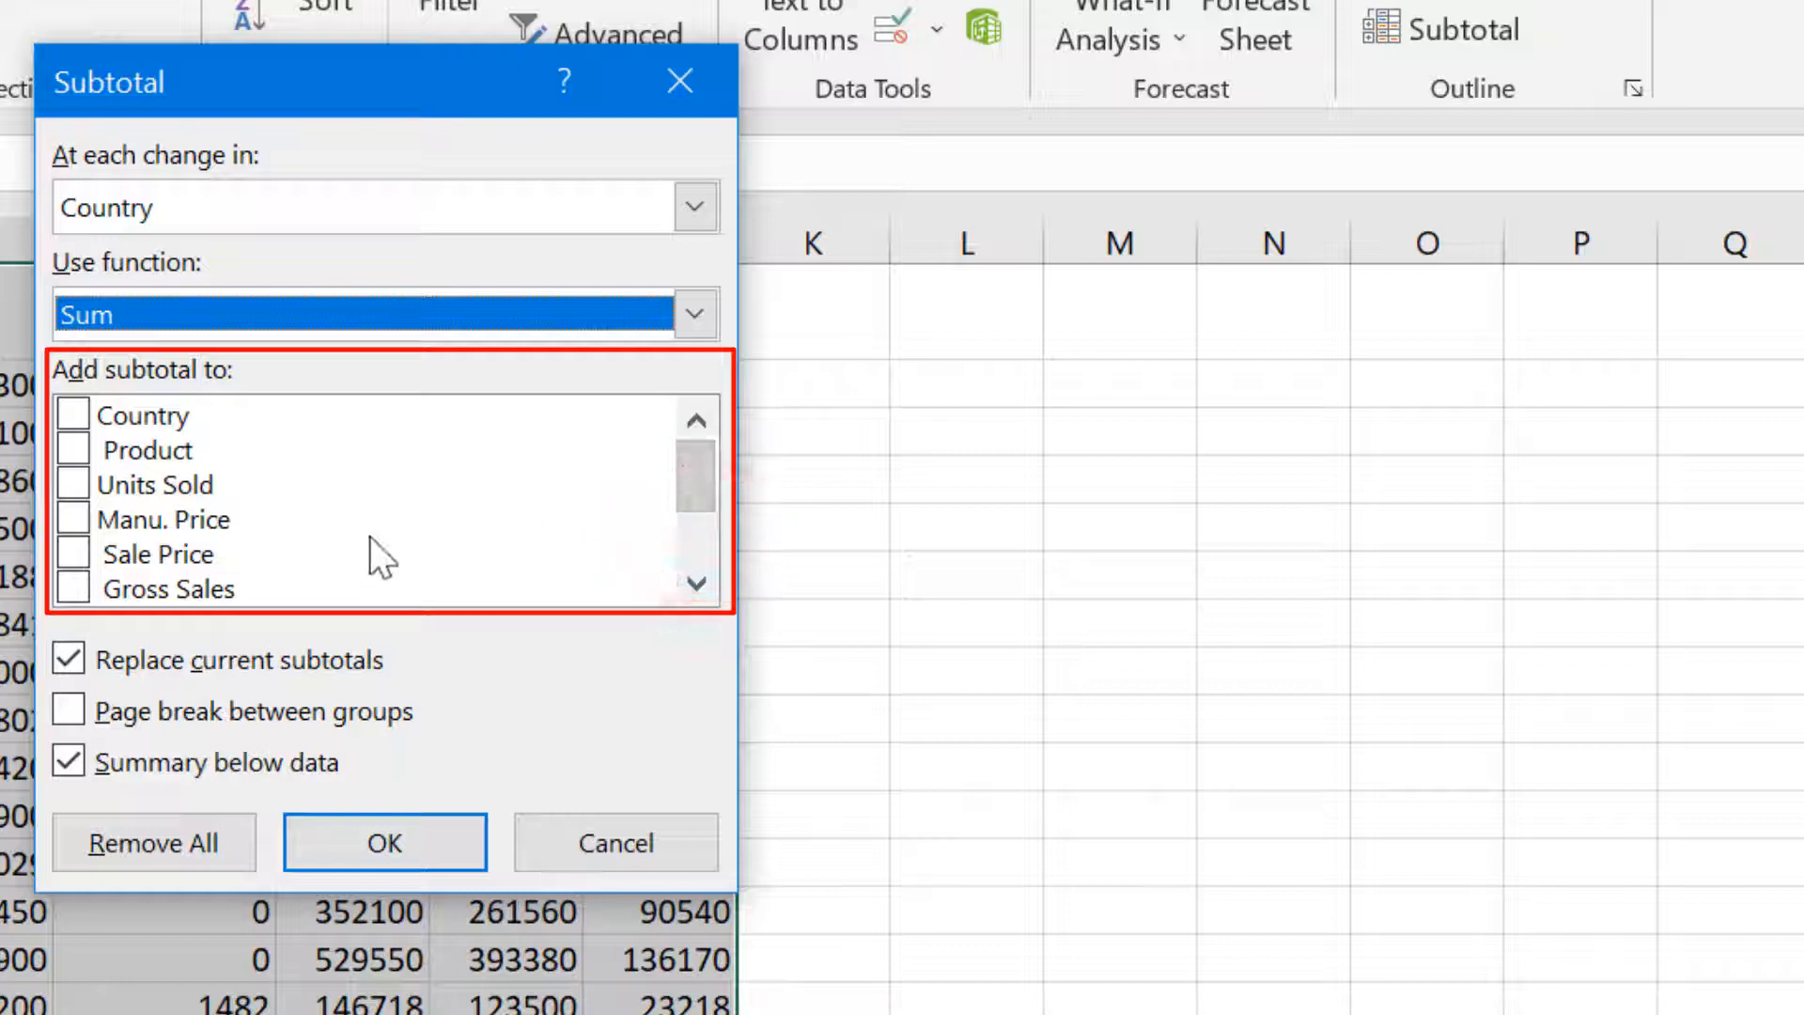
click(80, 481)
click(75, 588)
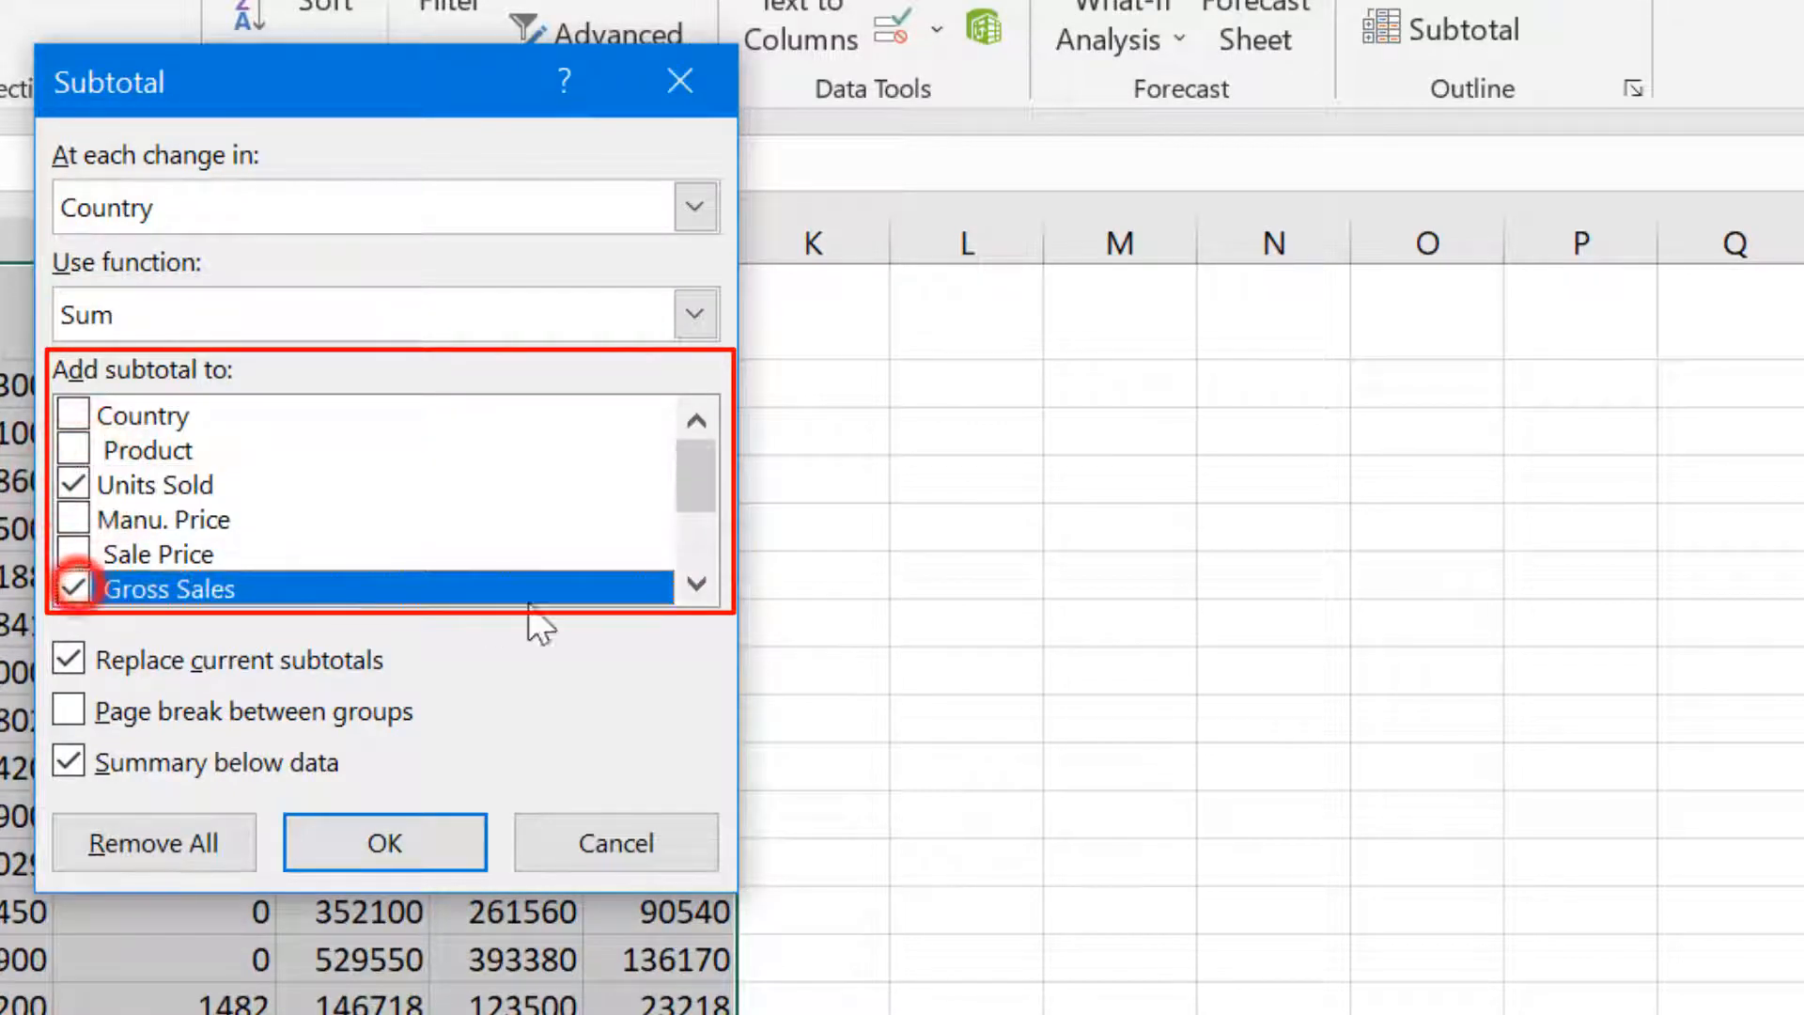
click(696, 584)
click(697, 583)
click(696, 584)
click(696, 584)
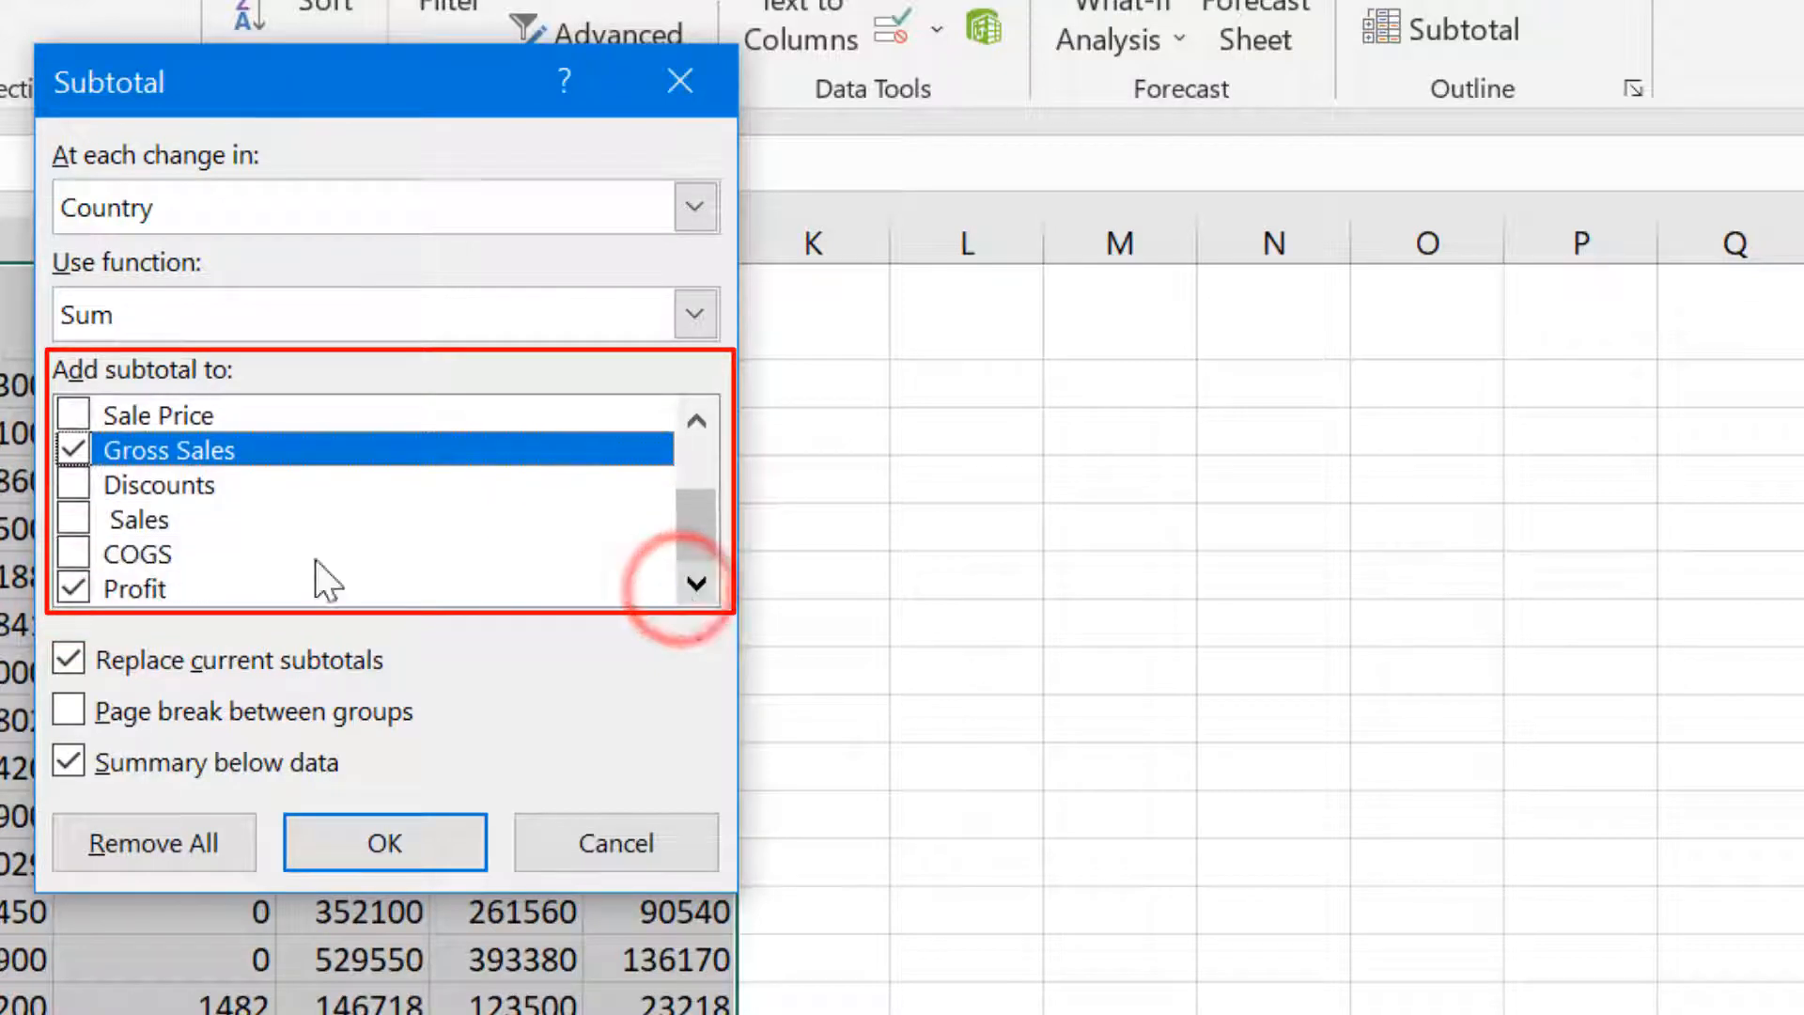
click(75, 484)
click(74, 518)
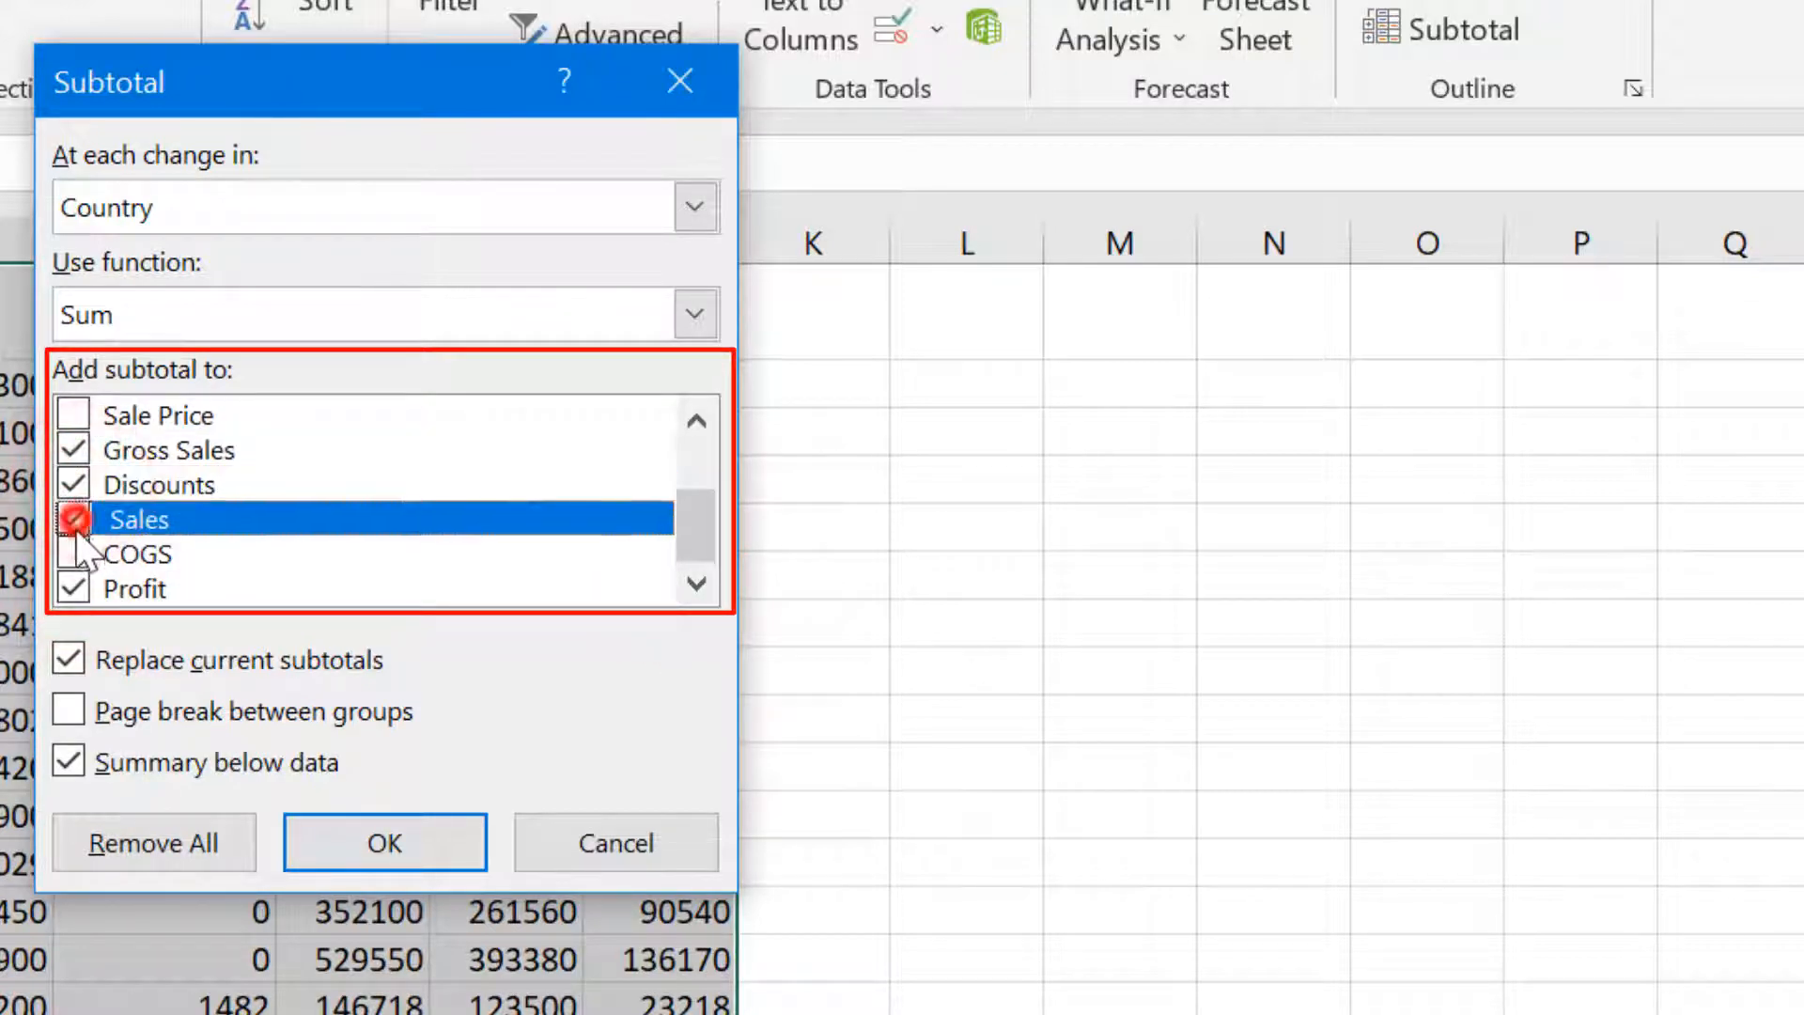
click(75, 553)
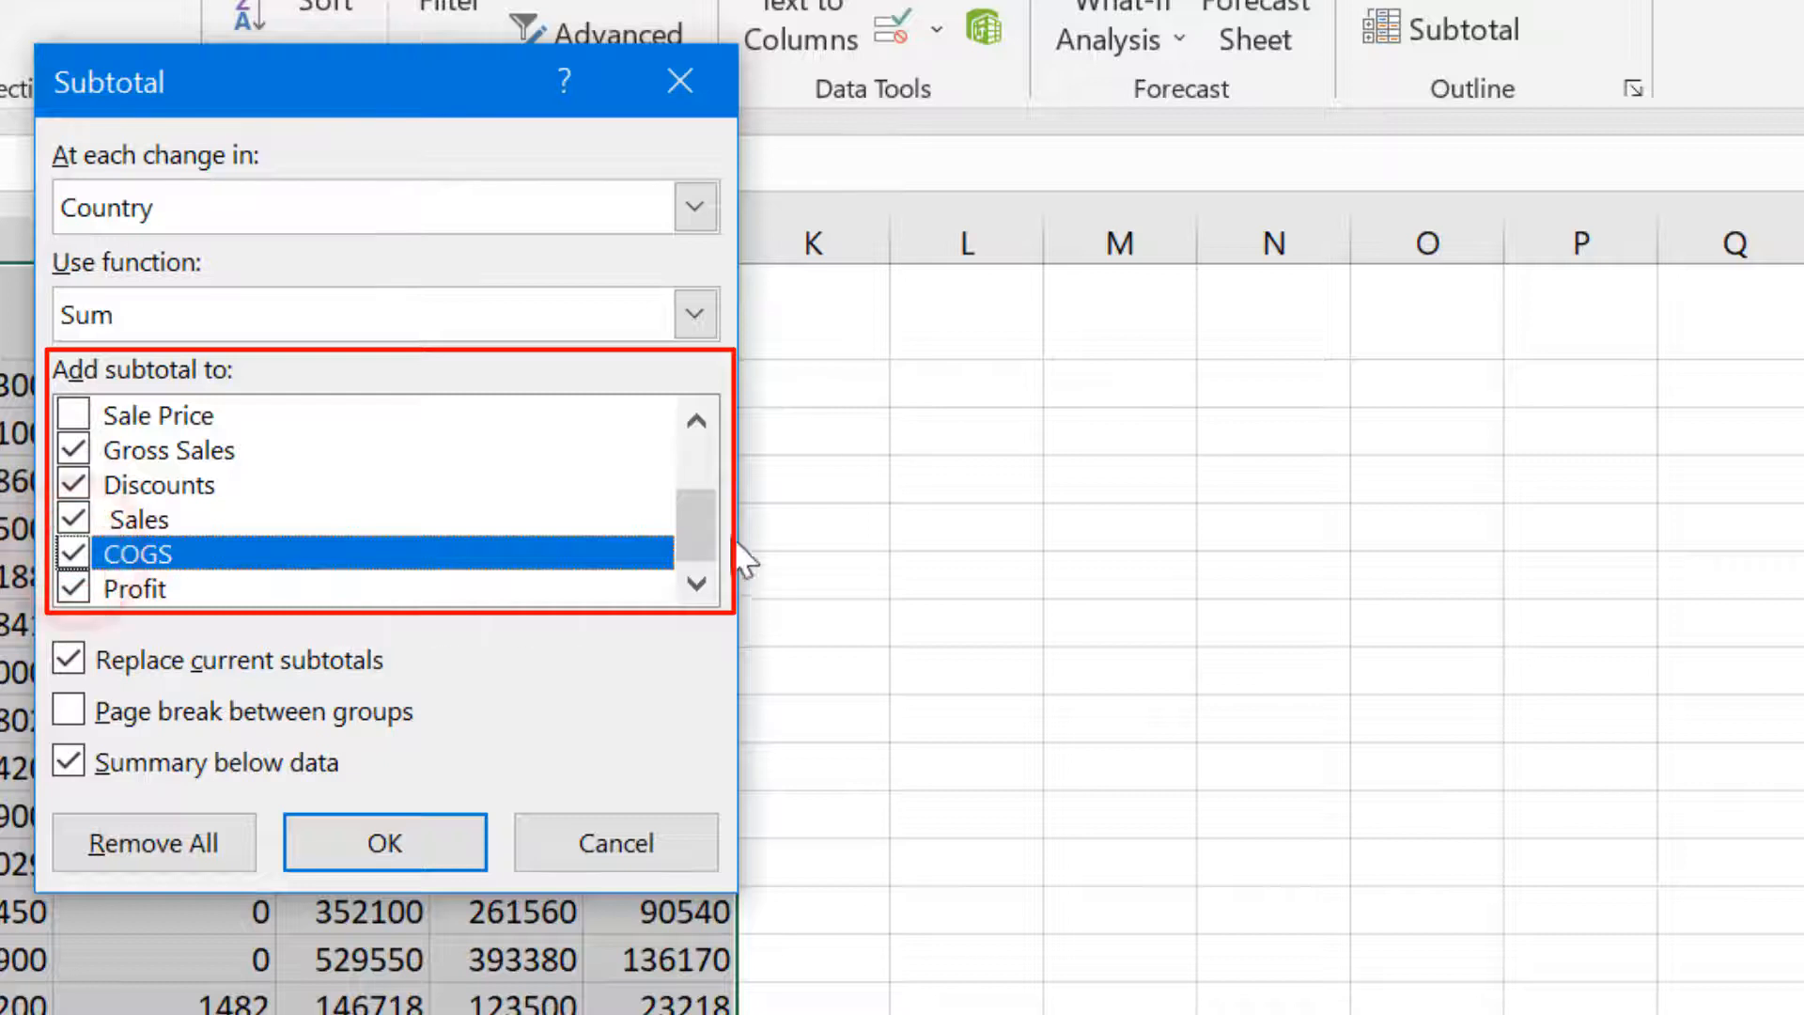
drag(696, 538, 695, 486)
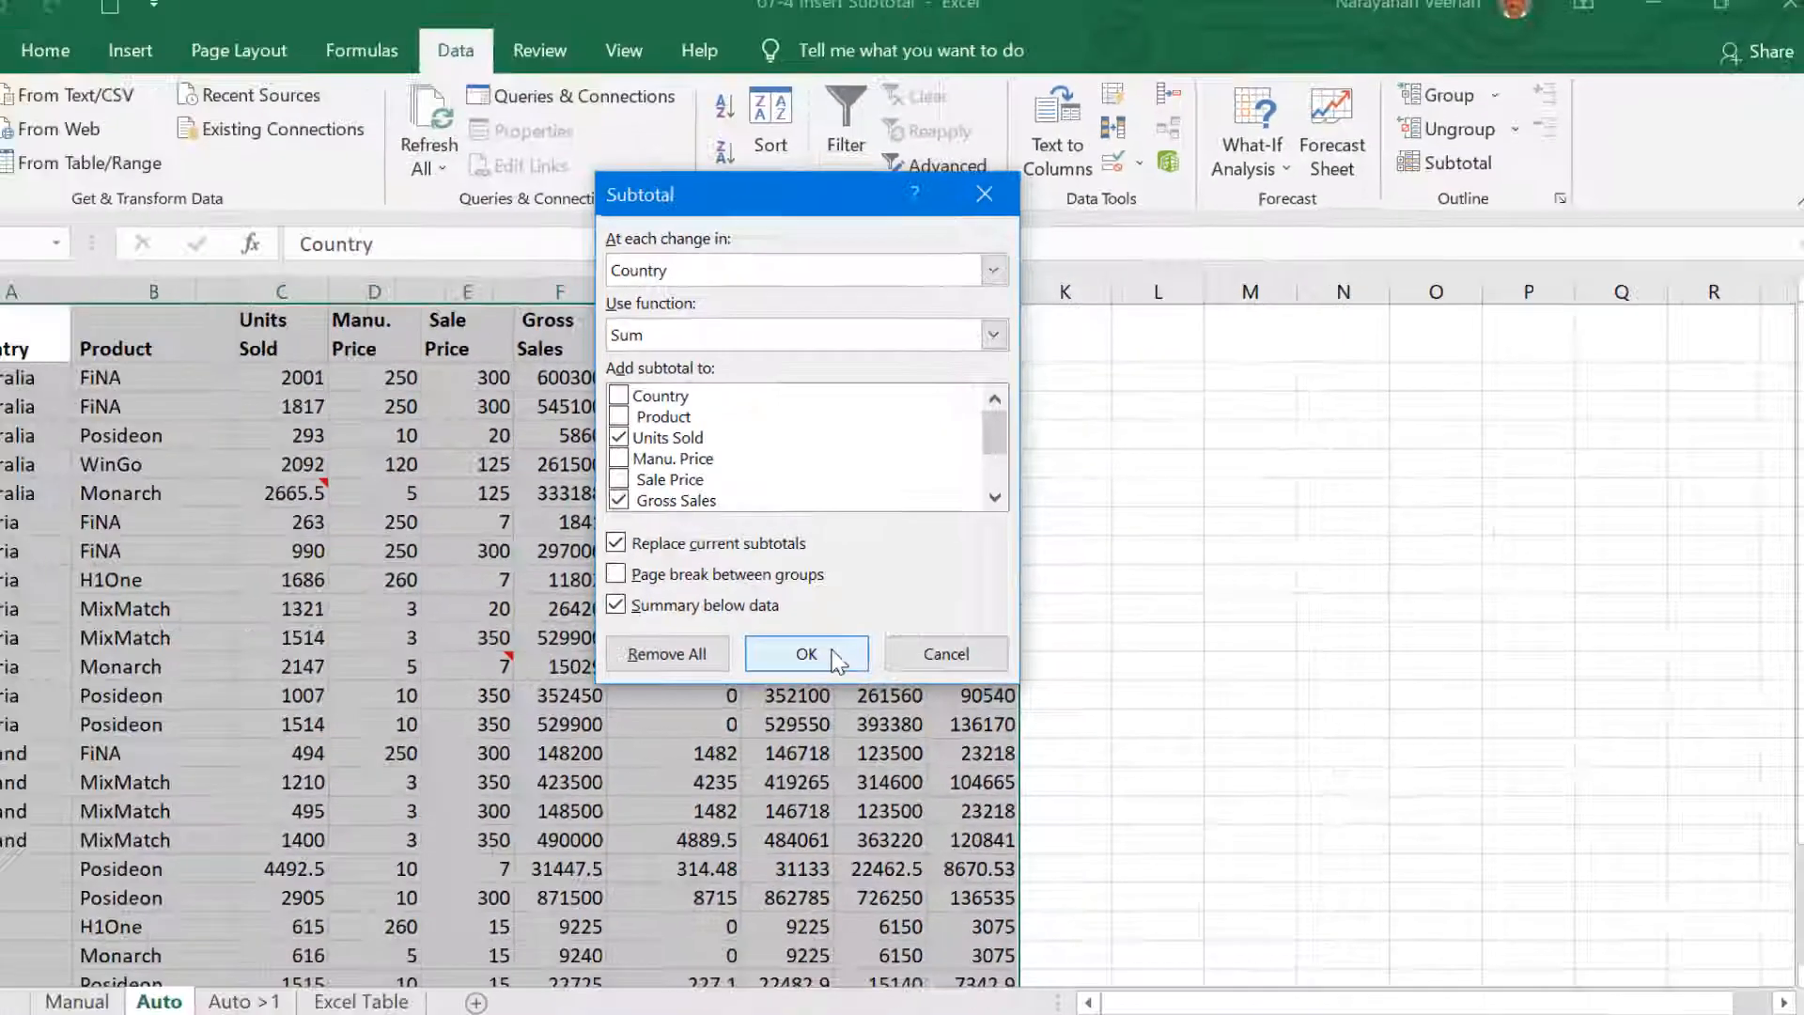
click(835, 658)
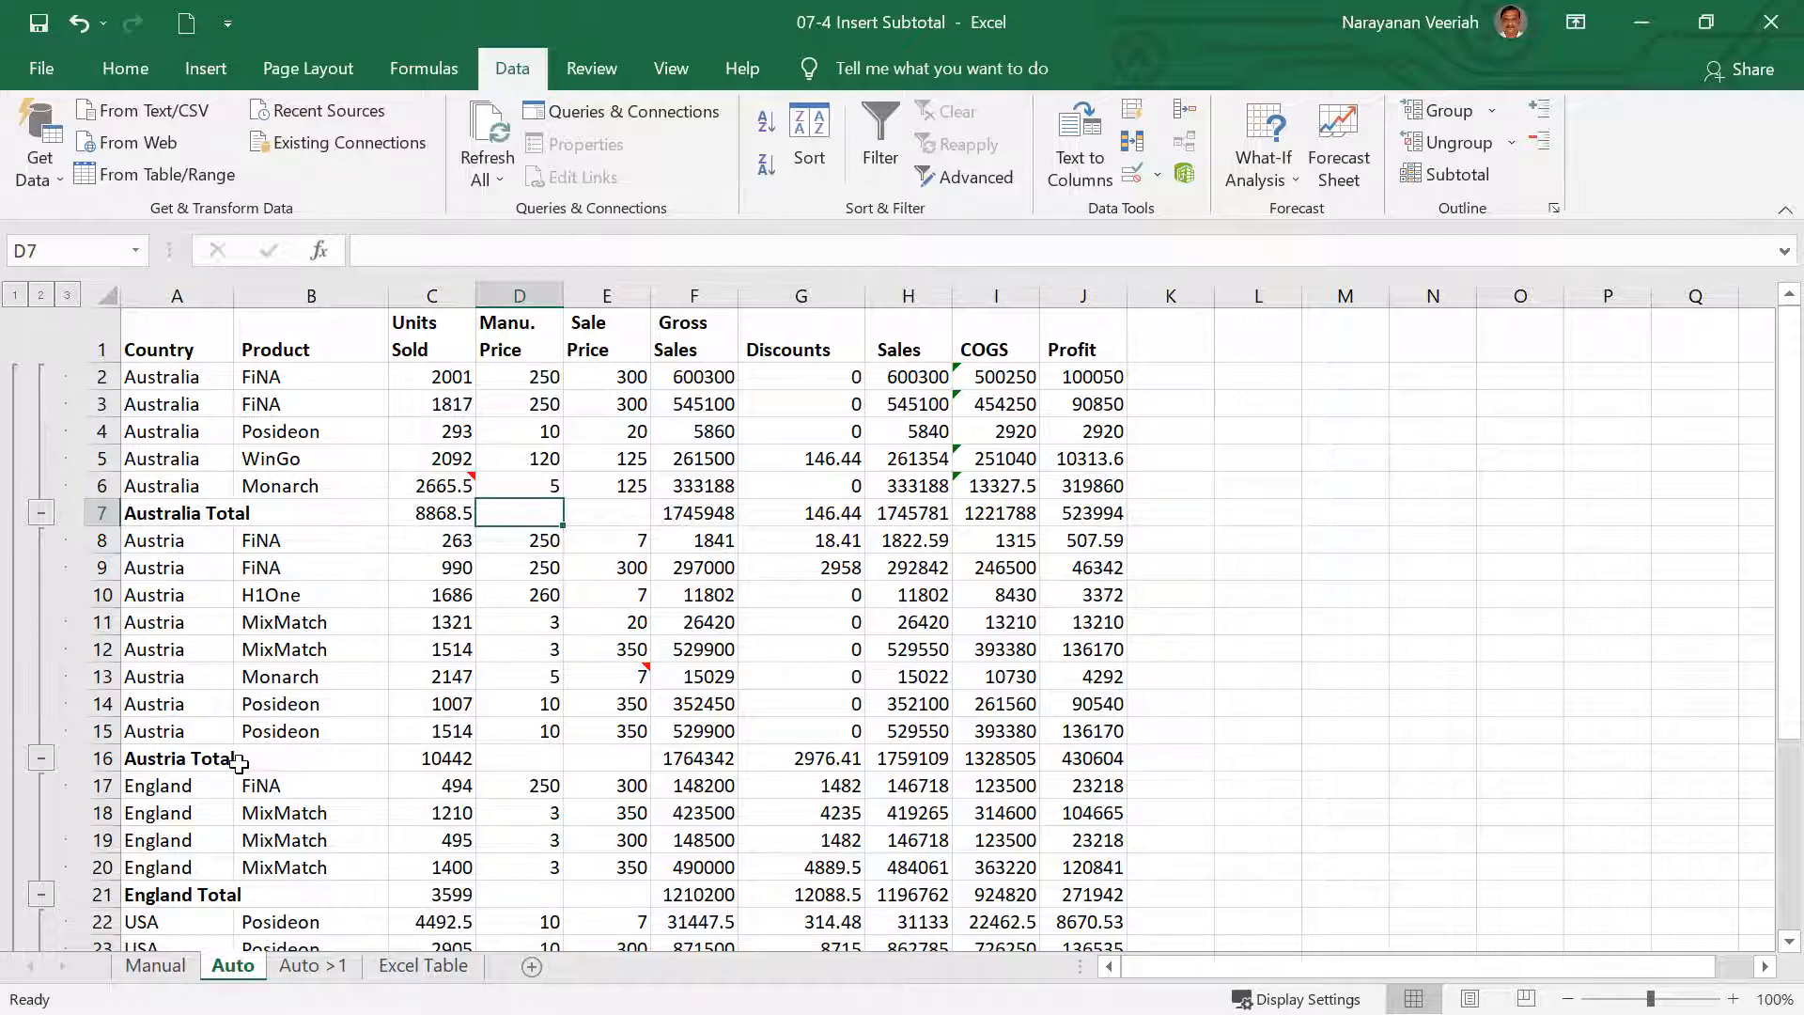
Collapse the Auto sheet's outline to level 1, leaving only the grand total row.
scroll(245, 771, down, 1)
scroll(245, 771, down, 1)
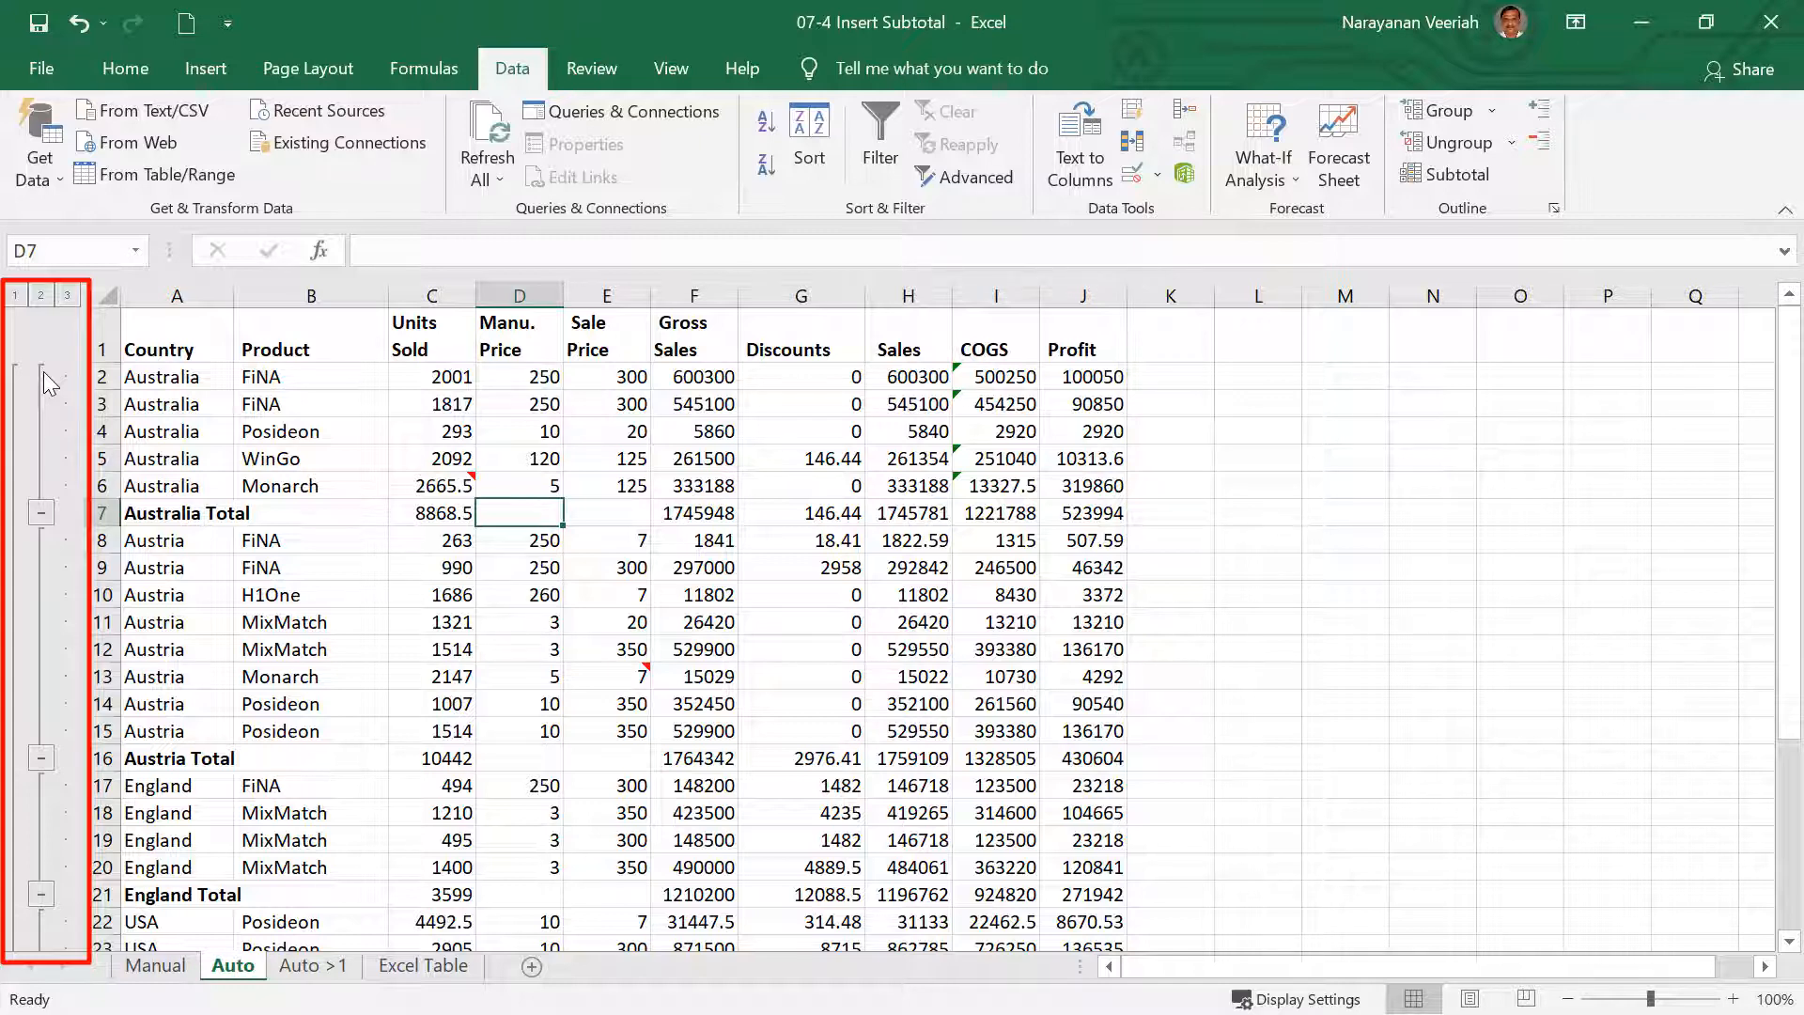
click(15, 295)
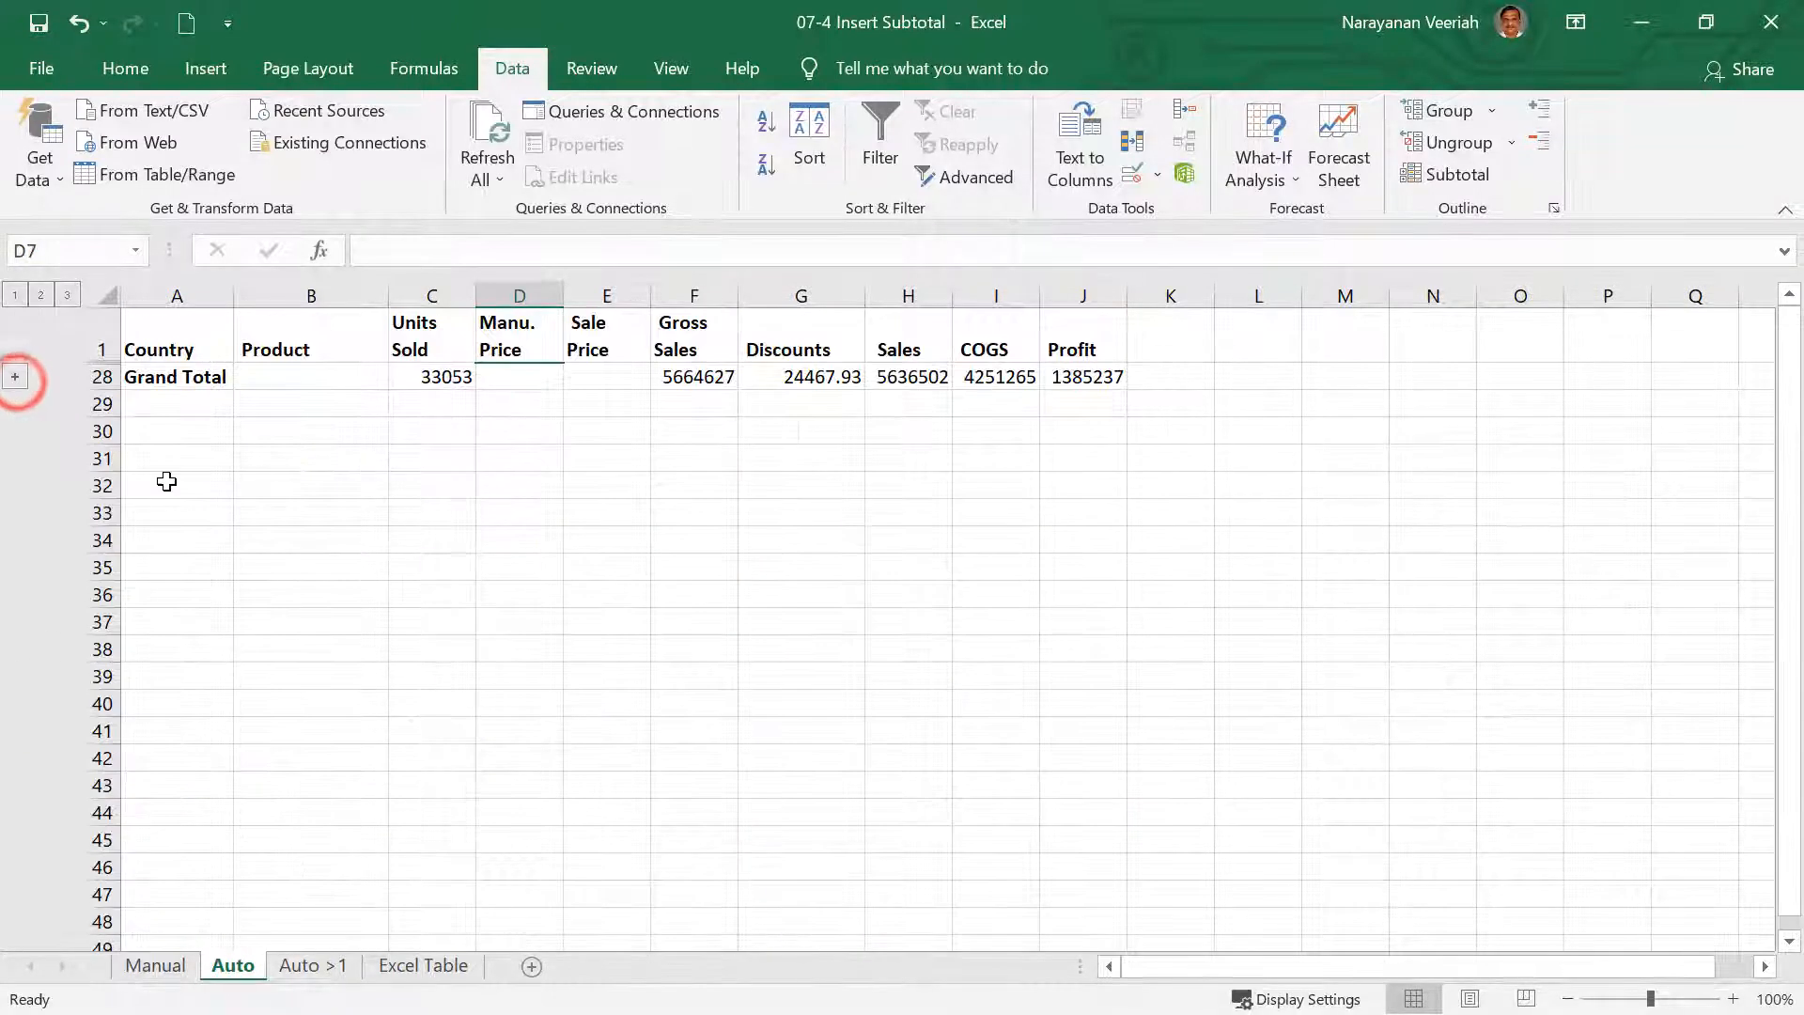
Show the country totals on the Auto sheet, expand and collapse the Australia group, and display all outline levels.
click(40, 294)
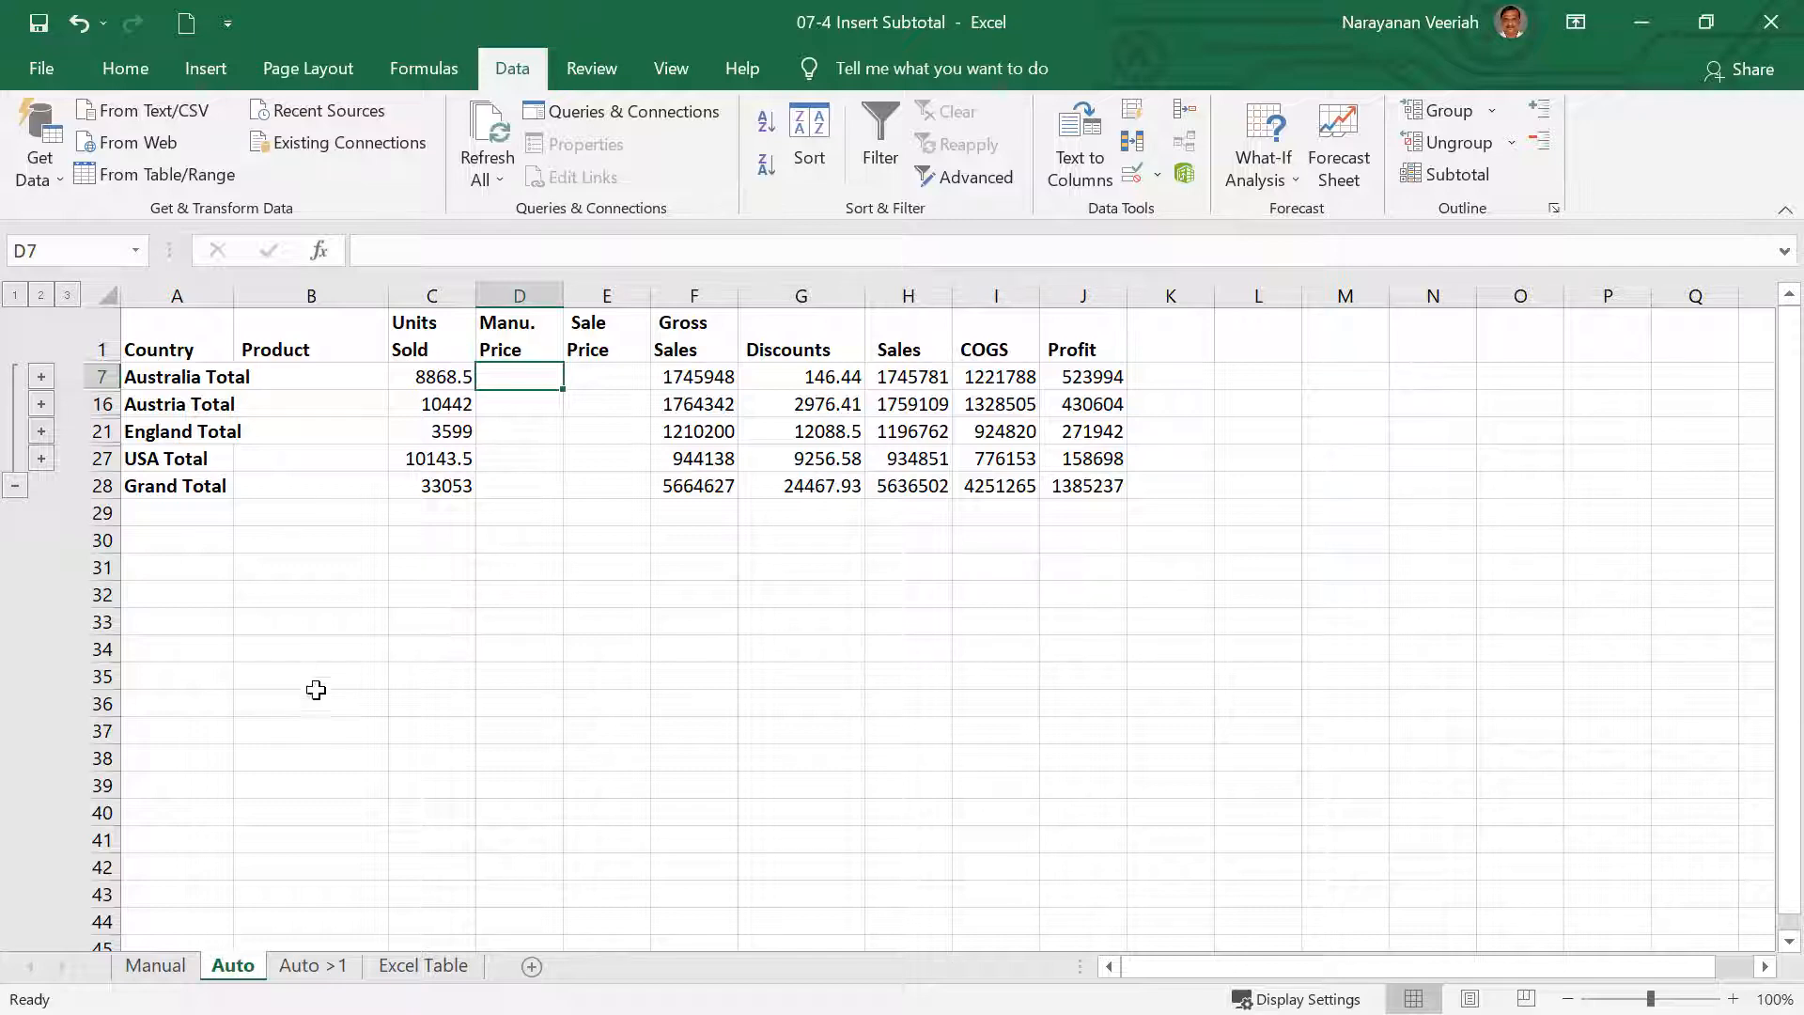
click(41, 377)
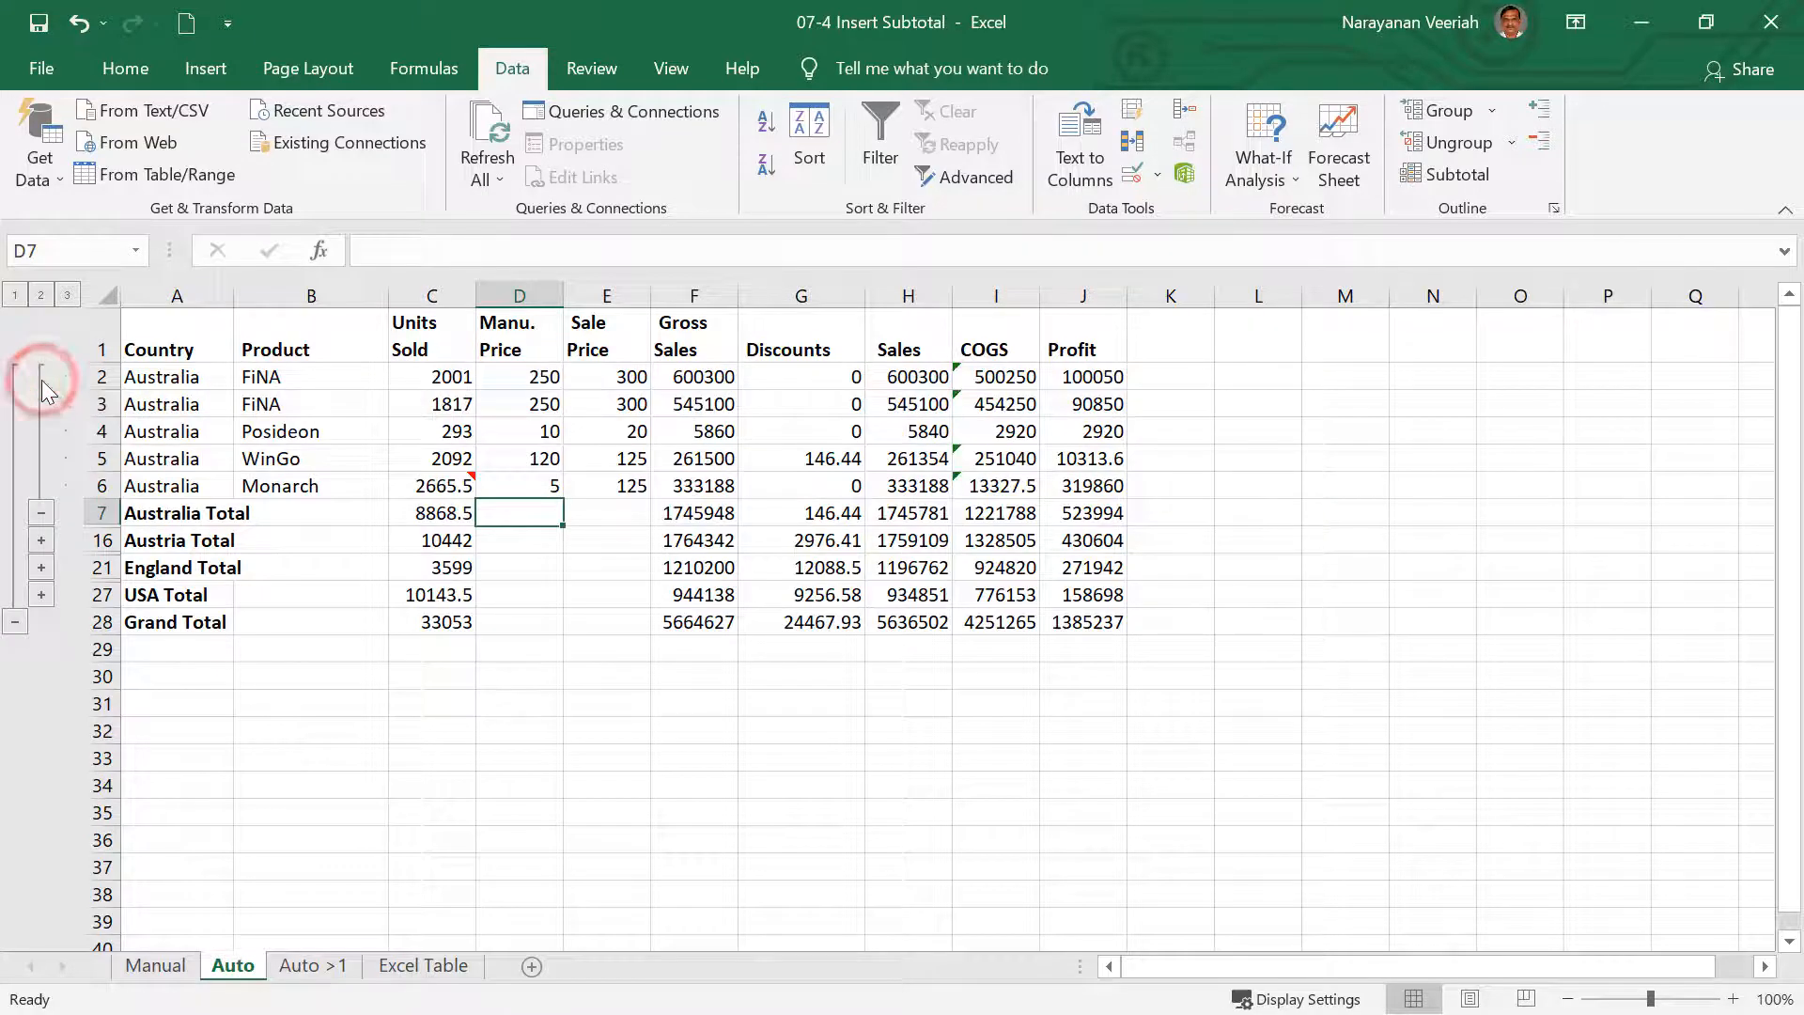
click(42, 516)
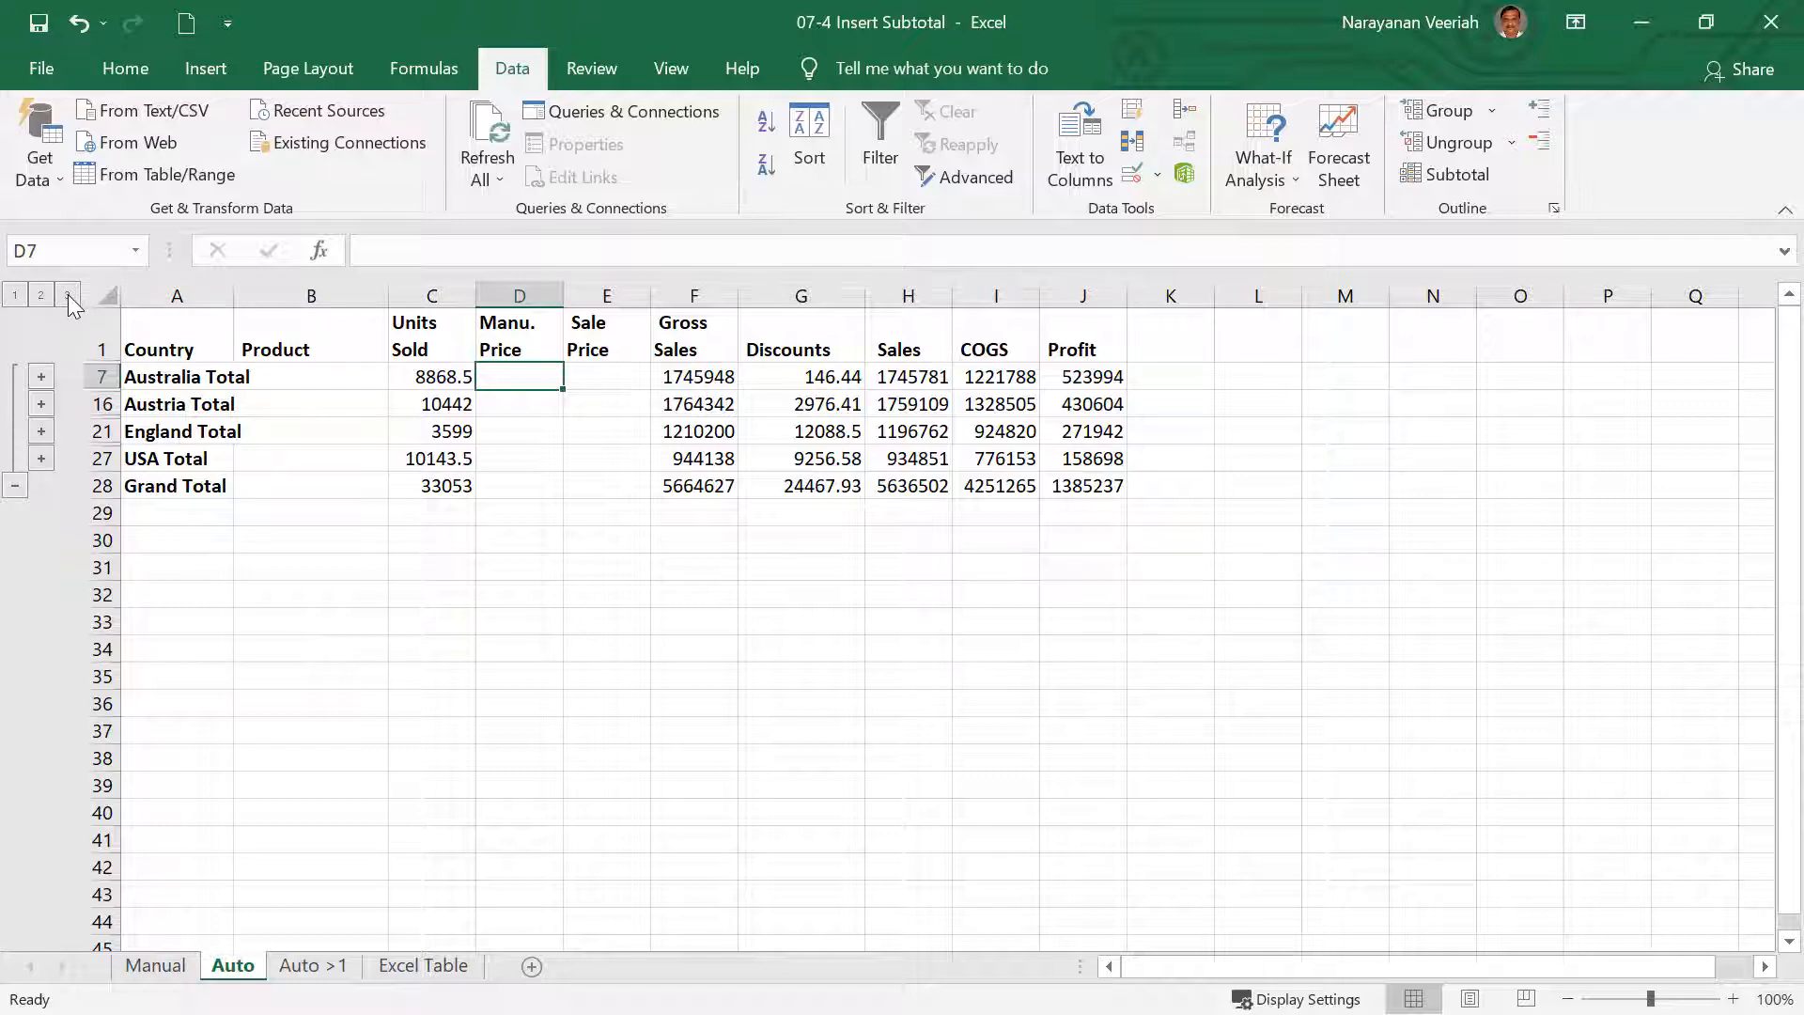
click(67, 296)
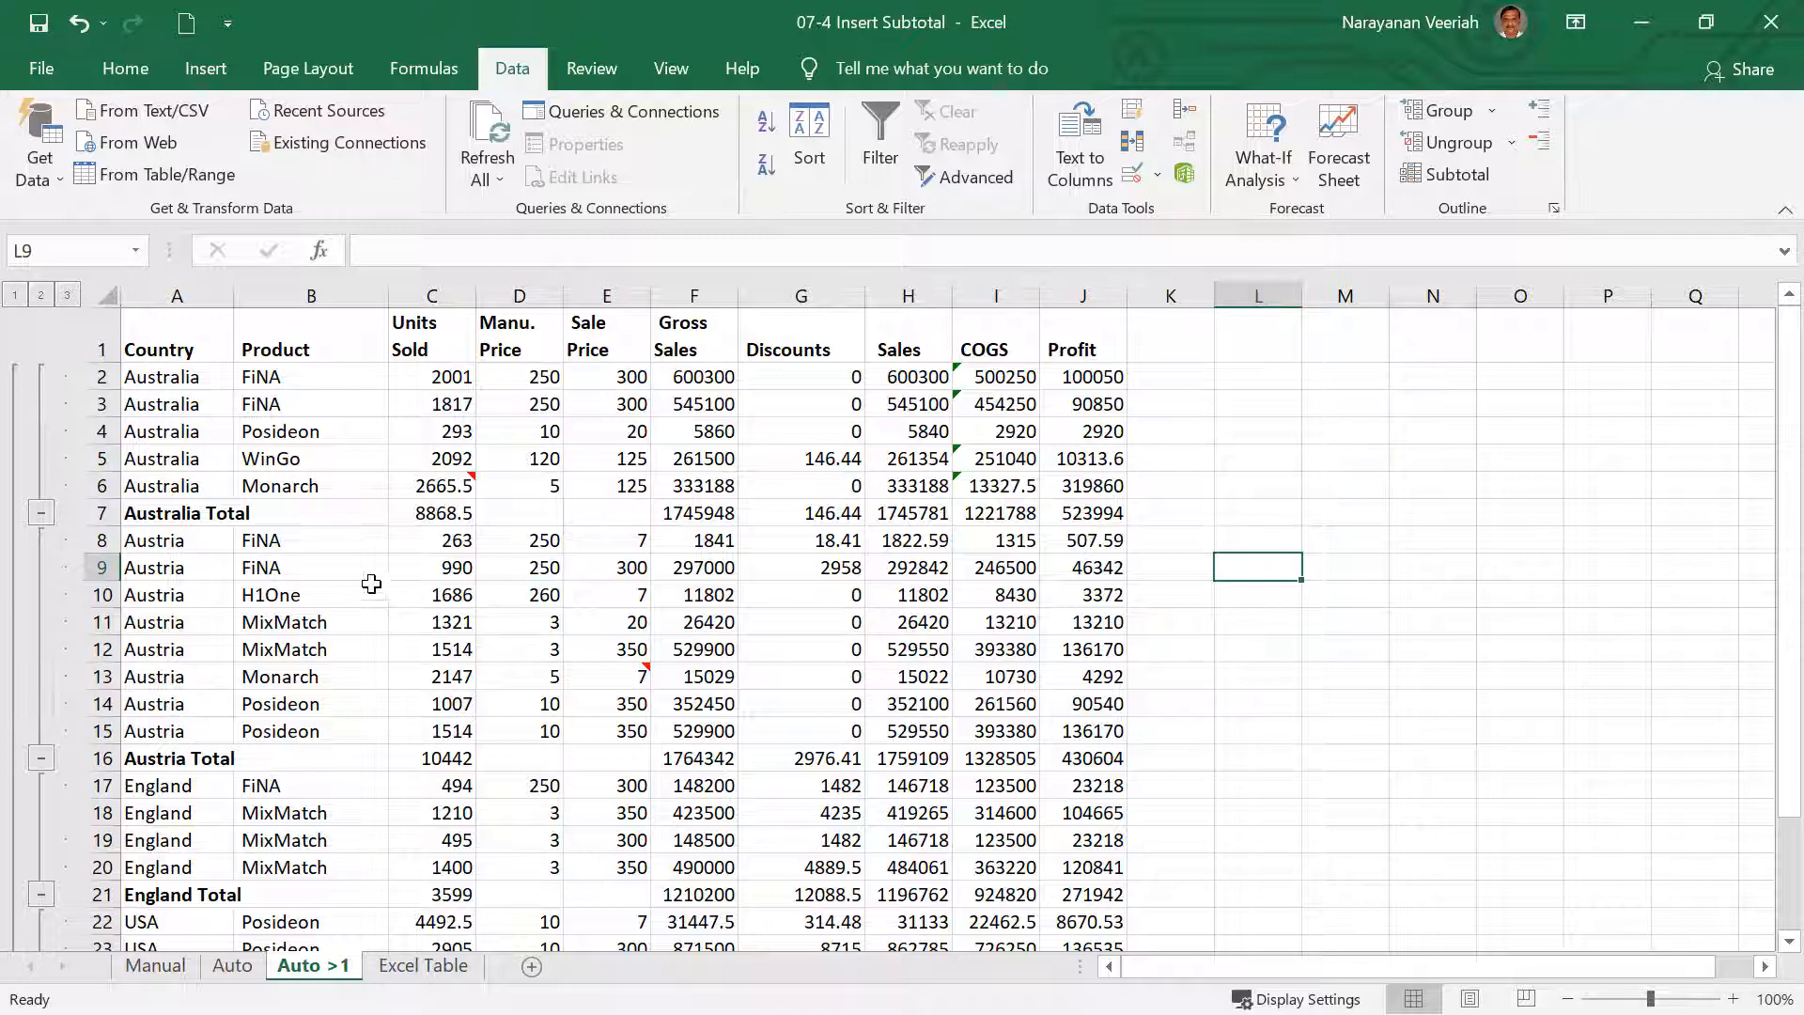
Start the Subtotal command on the Auto >1 sheet's data and set its function to Average at each change in Country.
click(421, 515)
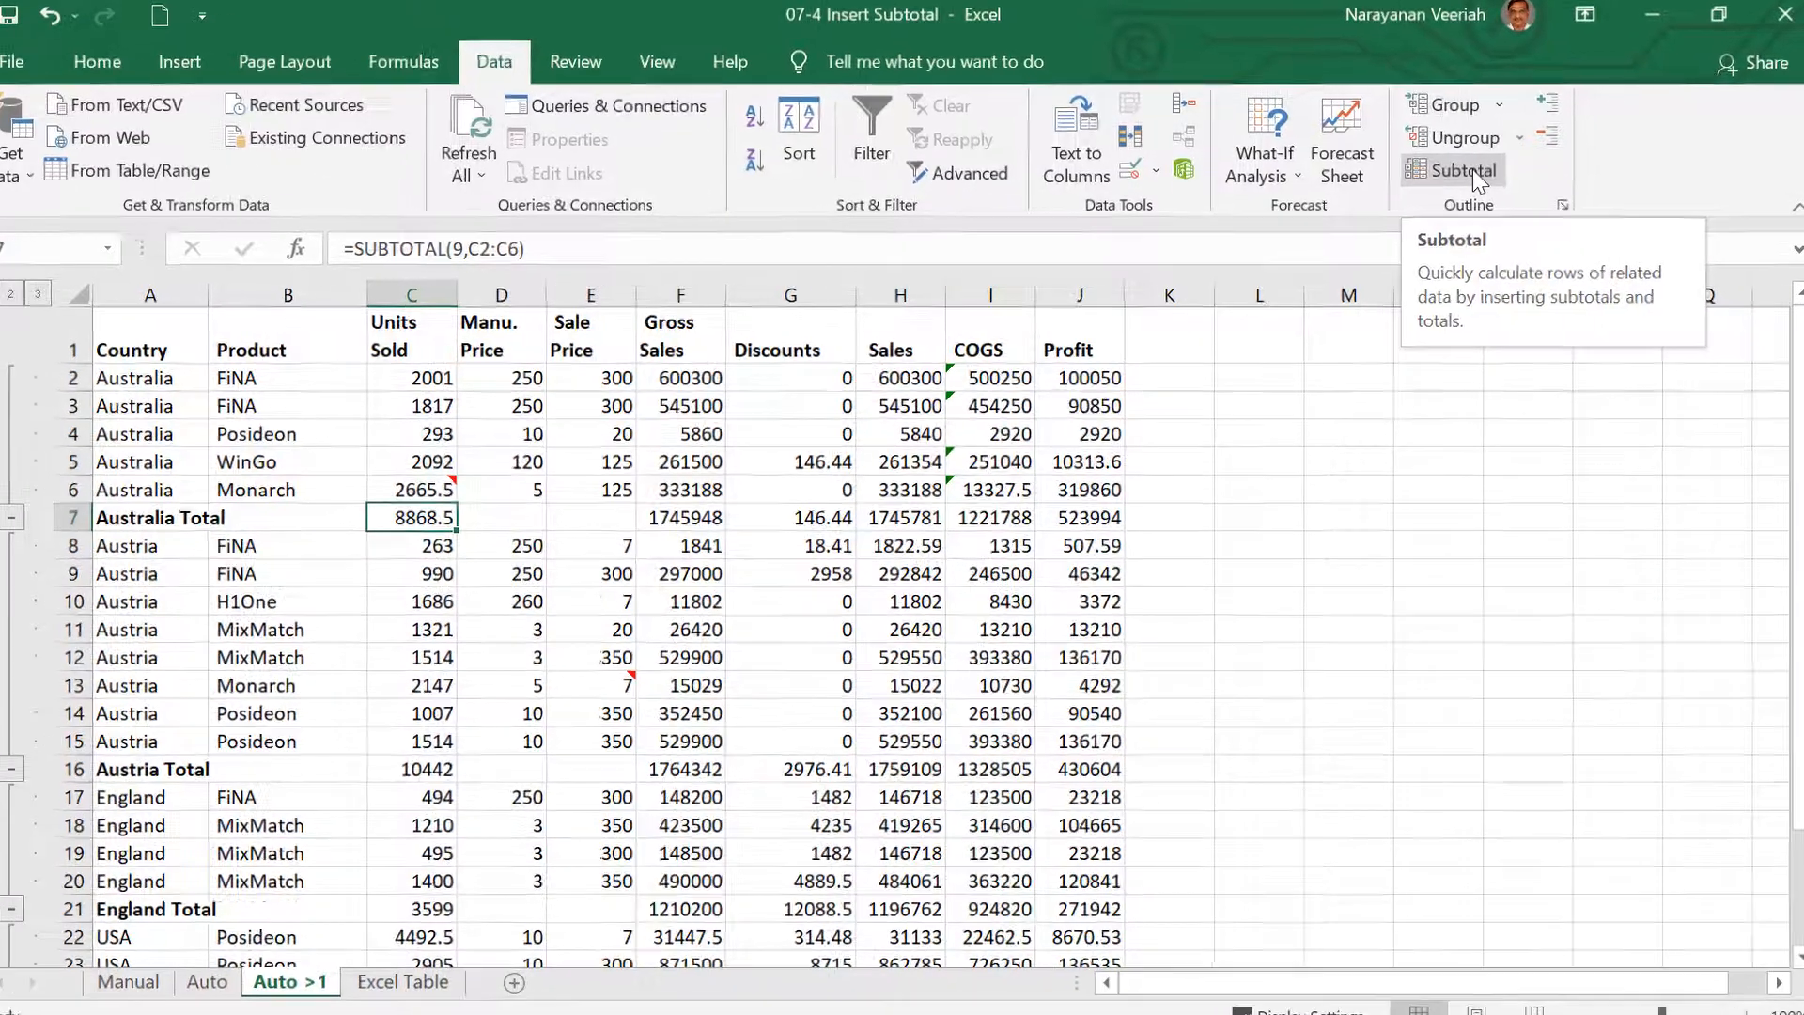
click(1473, 169)
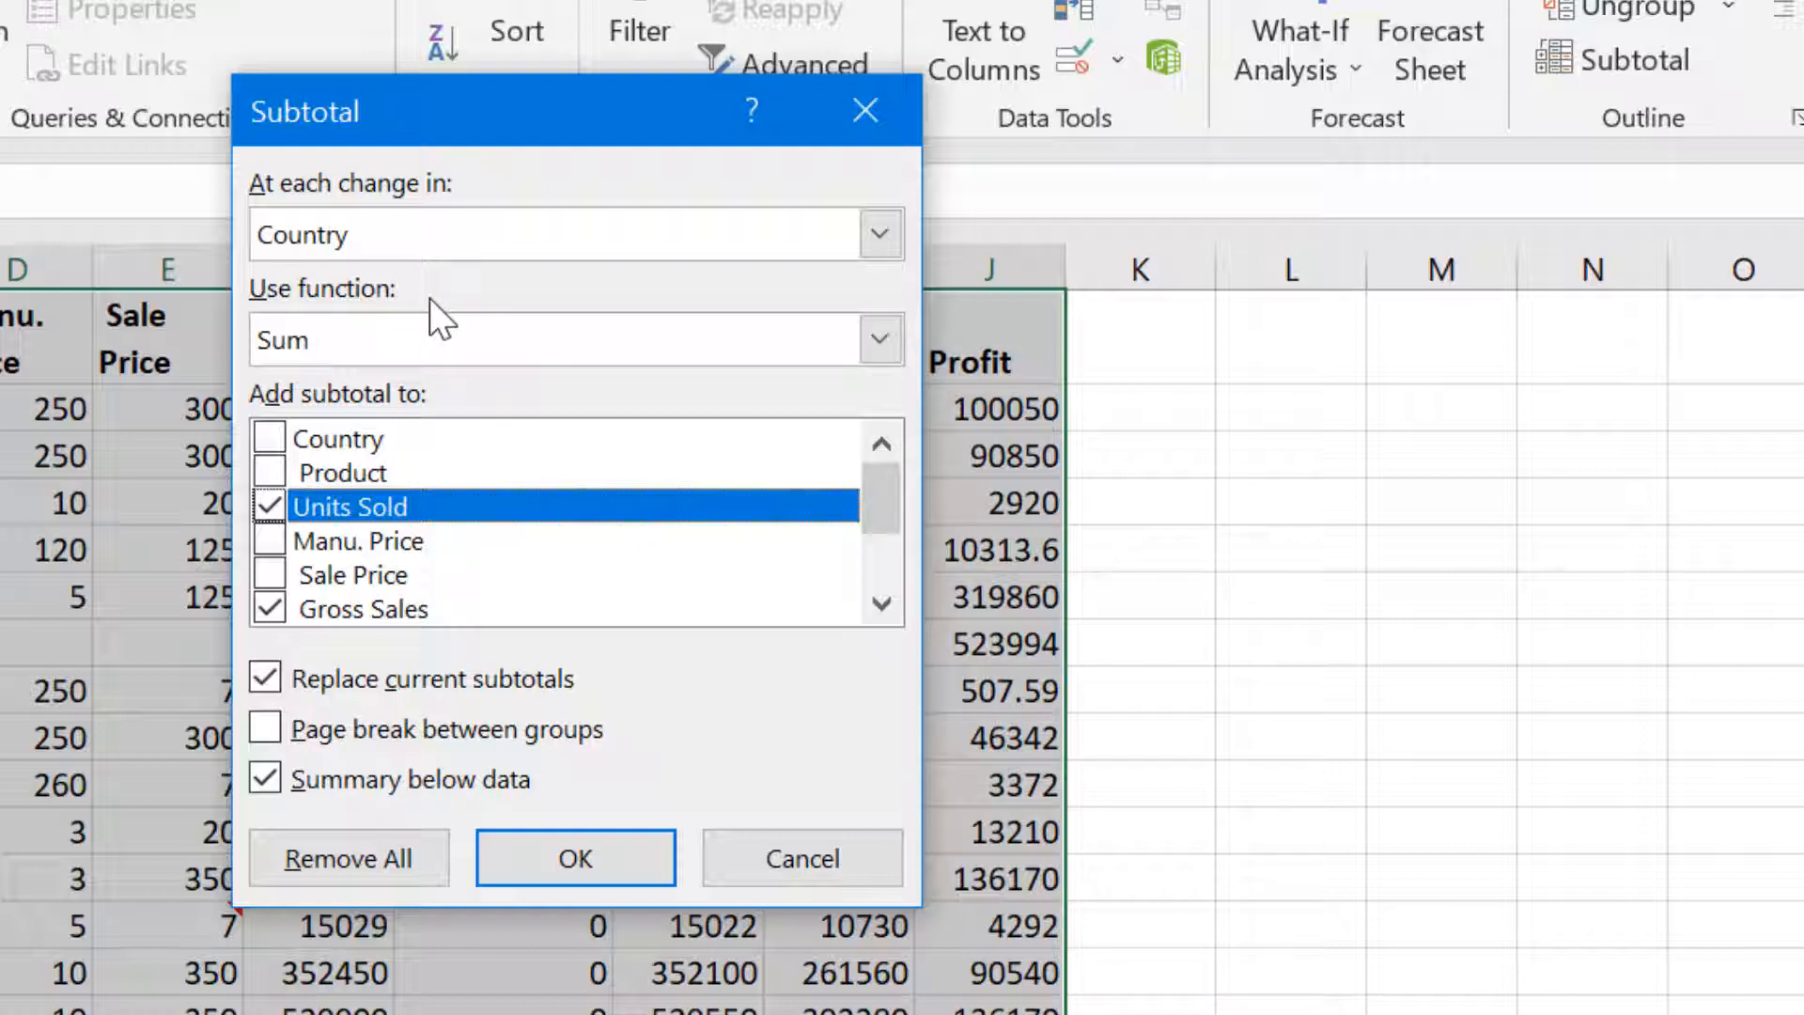
click(867, 344)
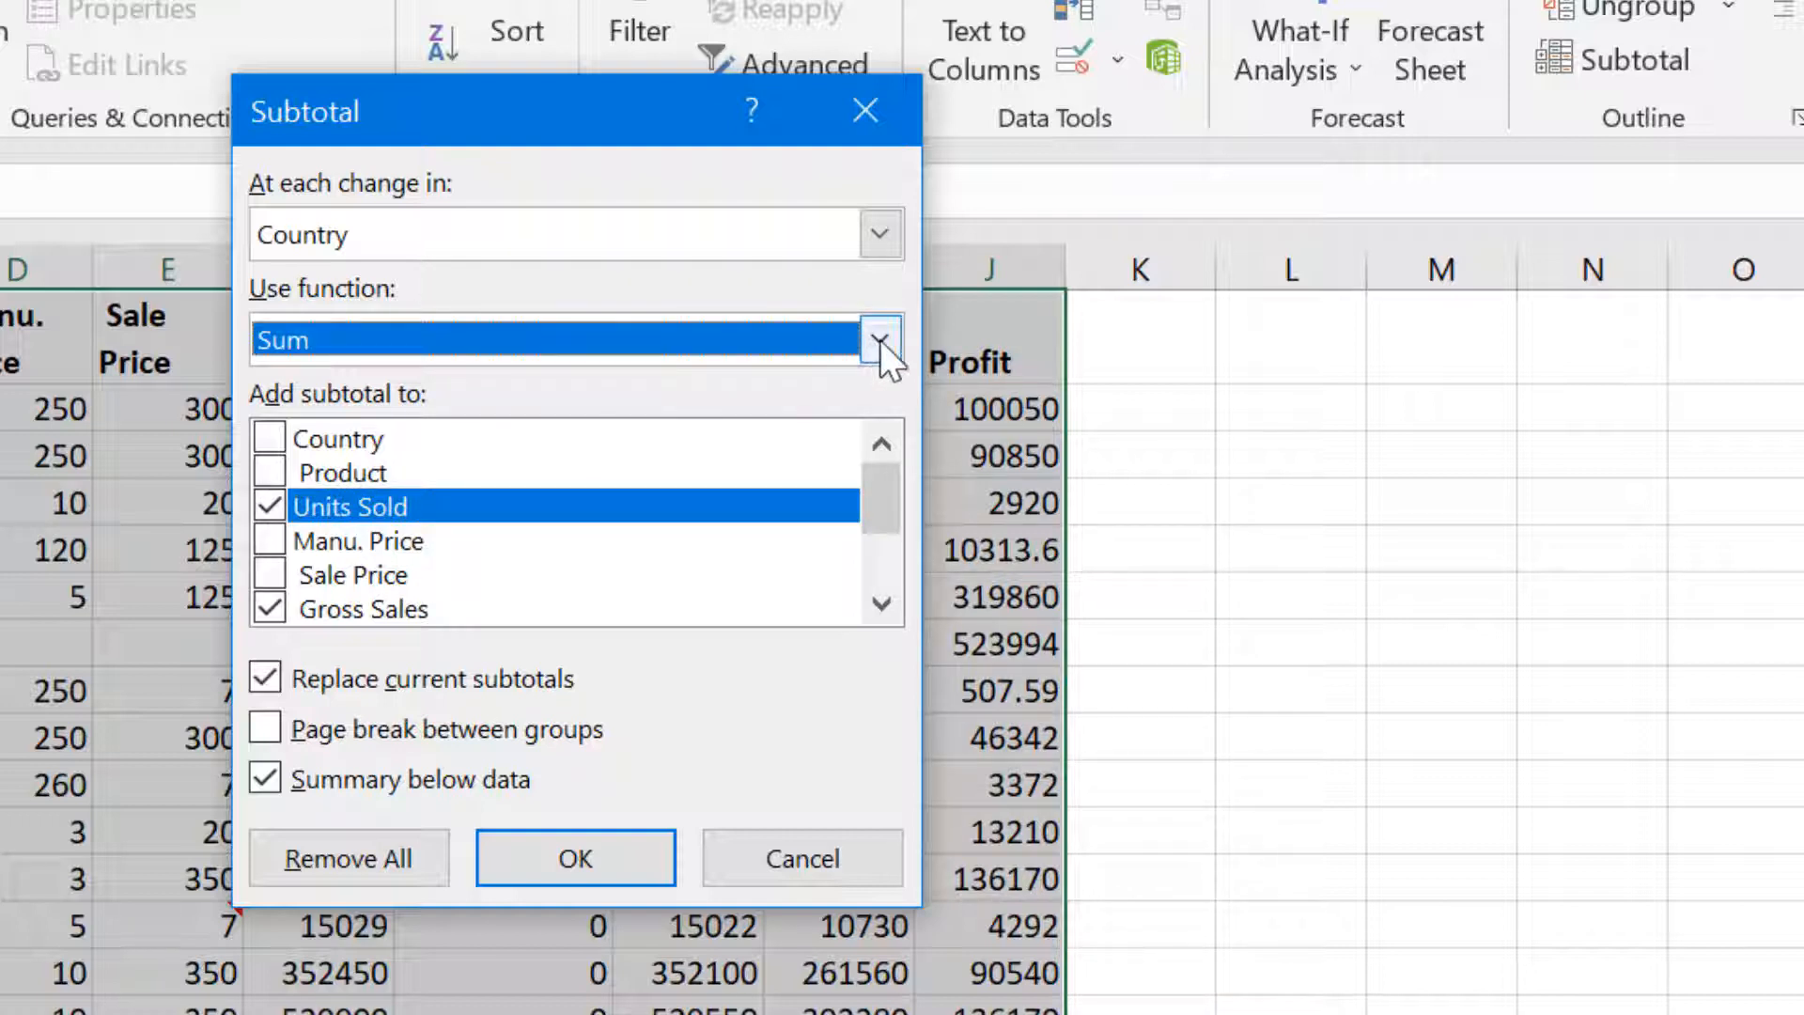
click(880, 340)
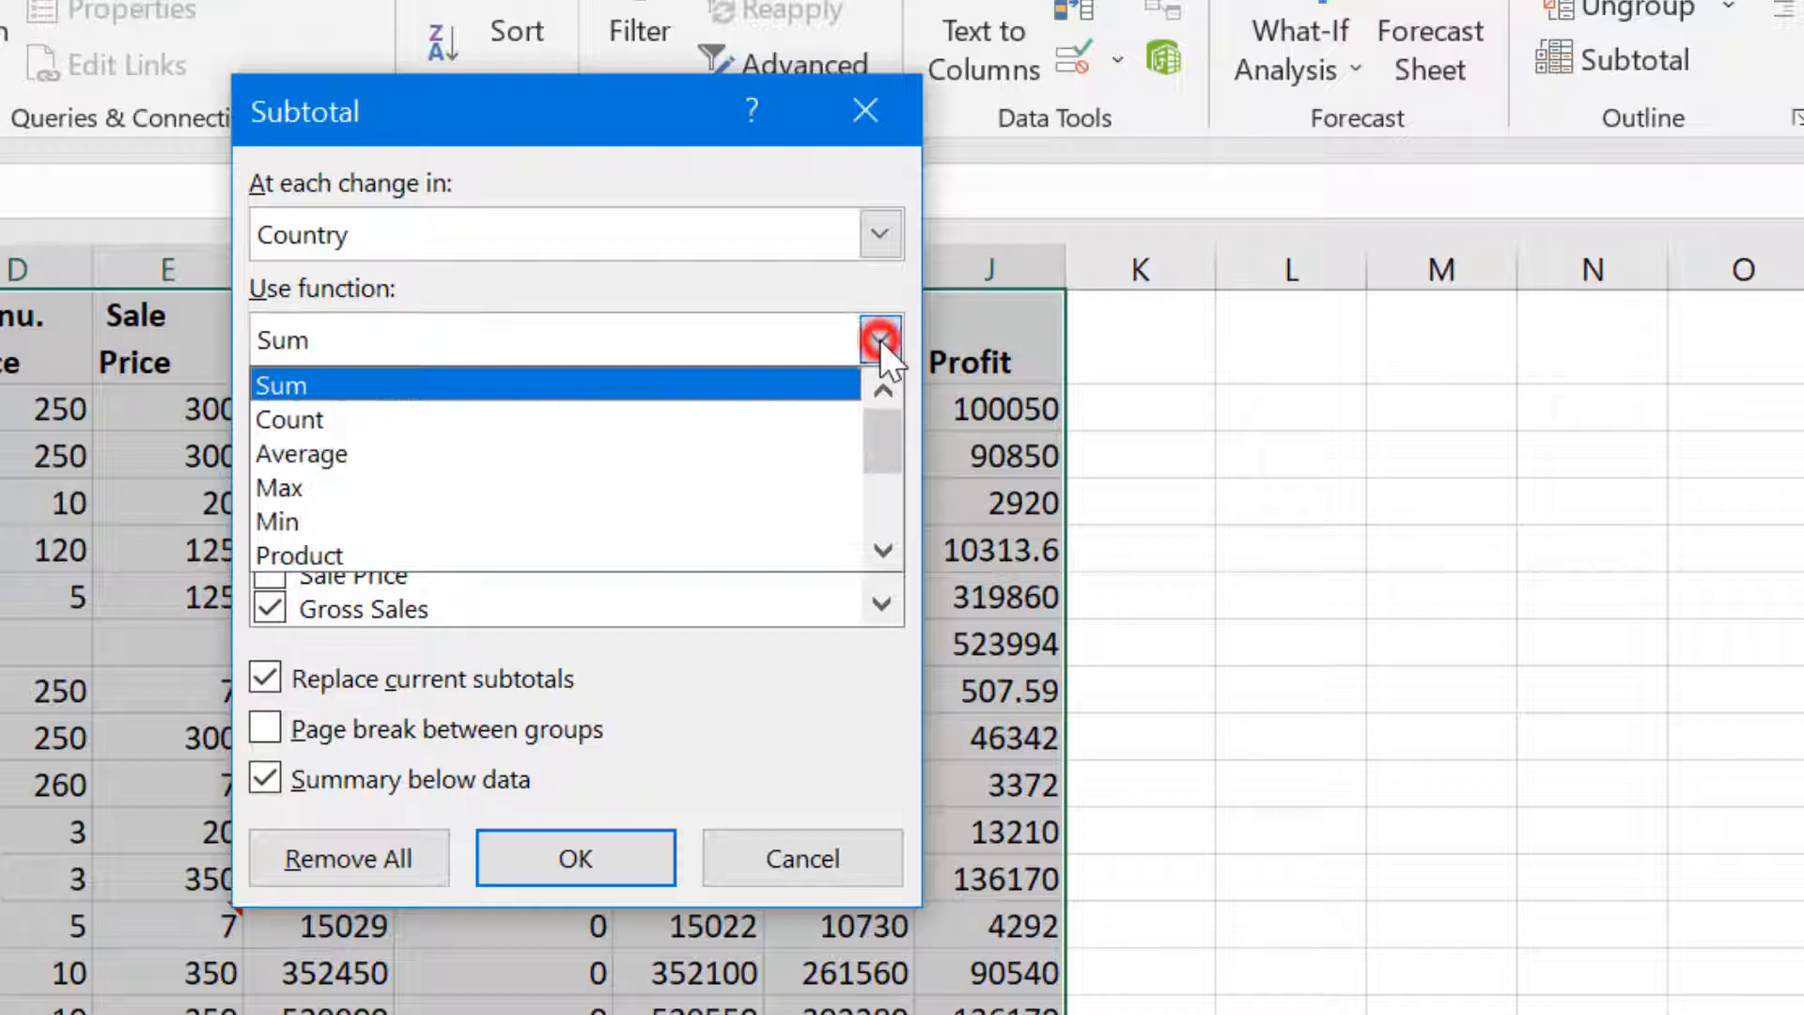
click(751, 454)
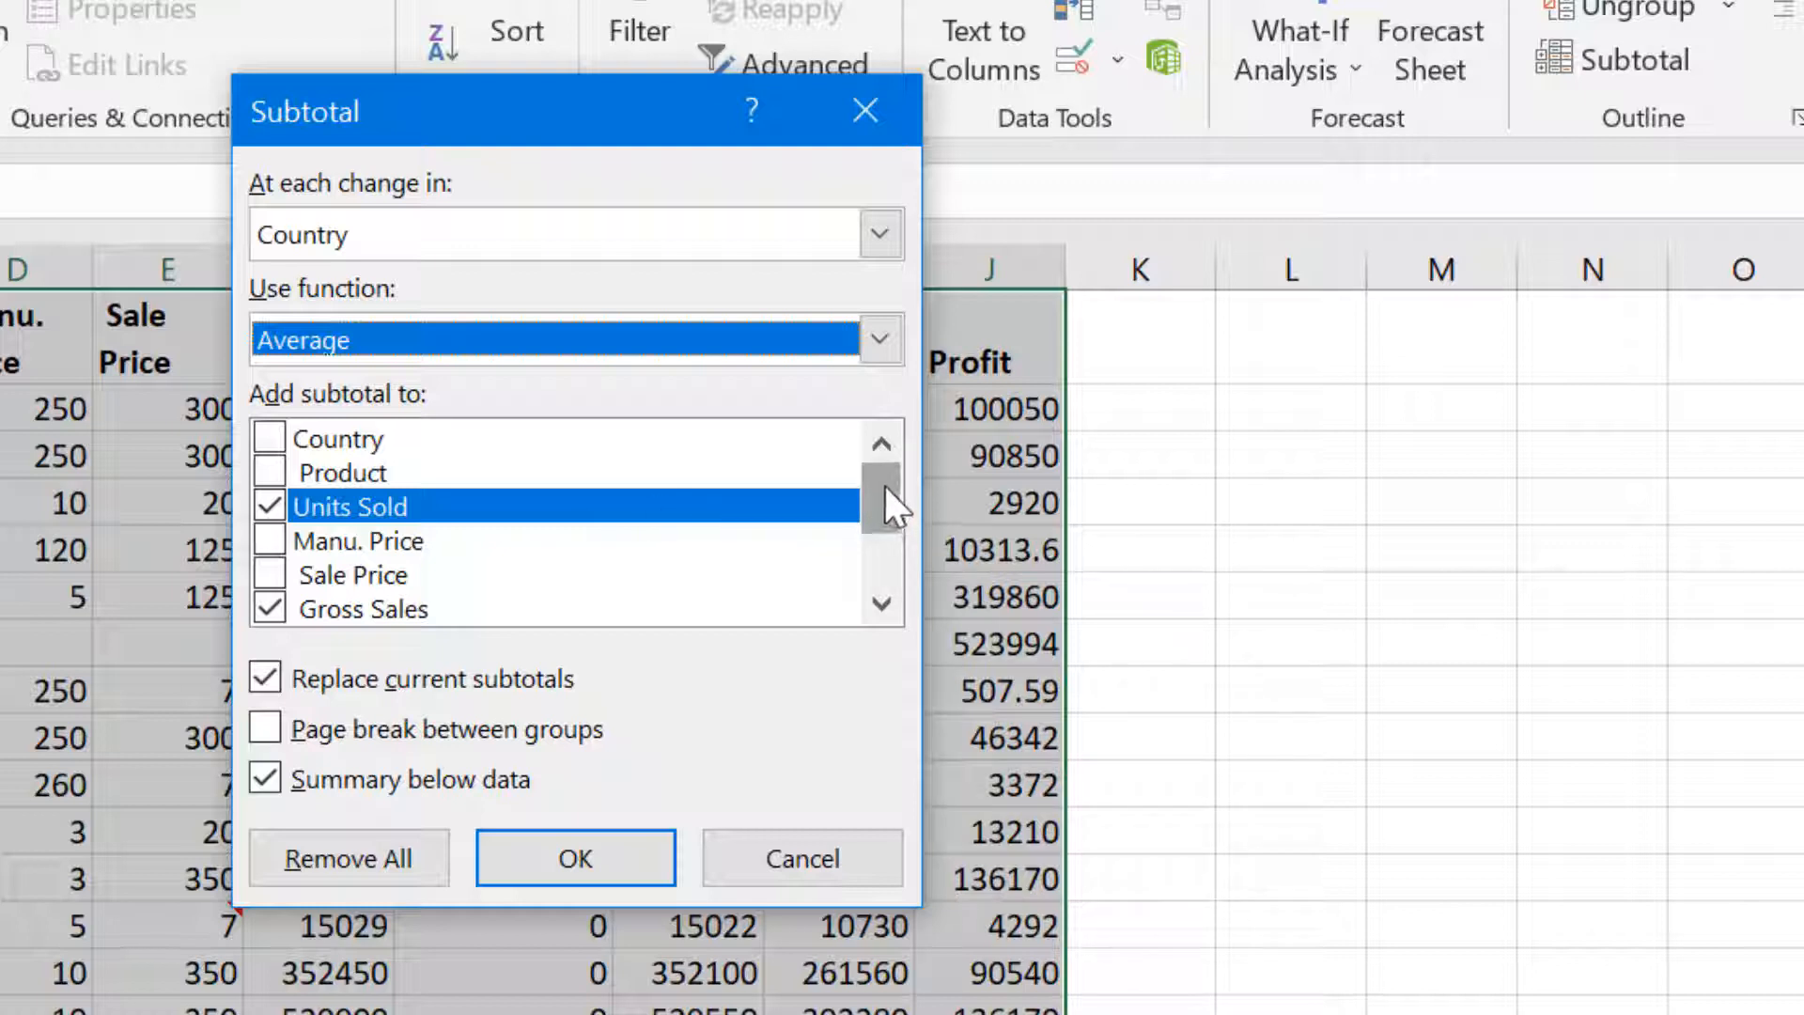
Check the subtotalled columns, turn off Replace current subtotals, and apply the averages alongside the existing country totals.
drag(883, 485, 876, 577)
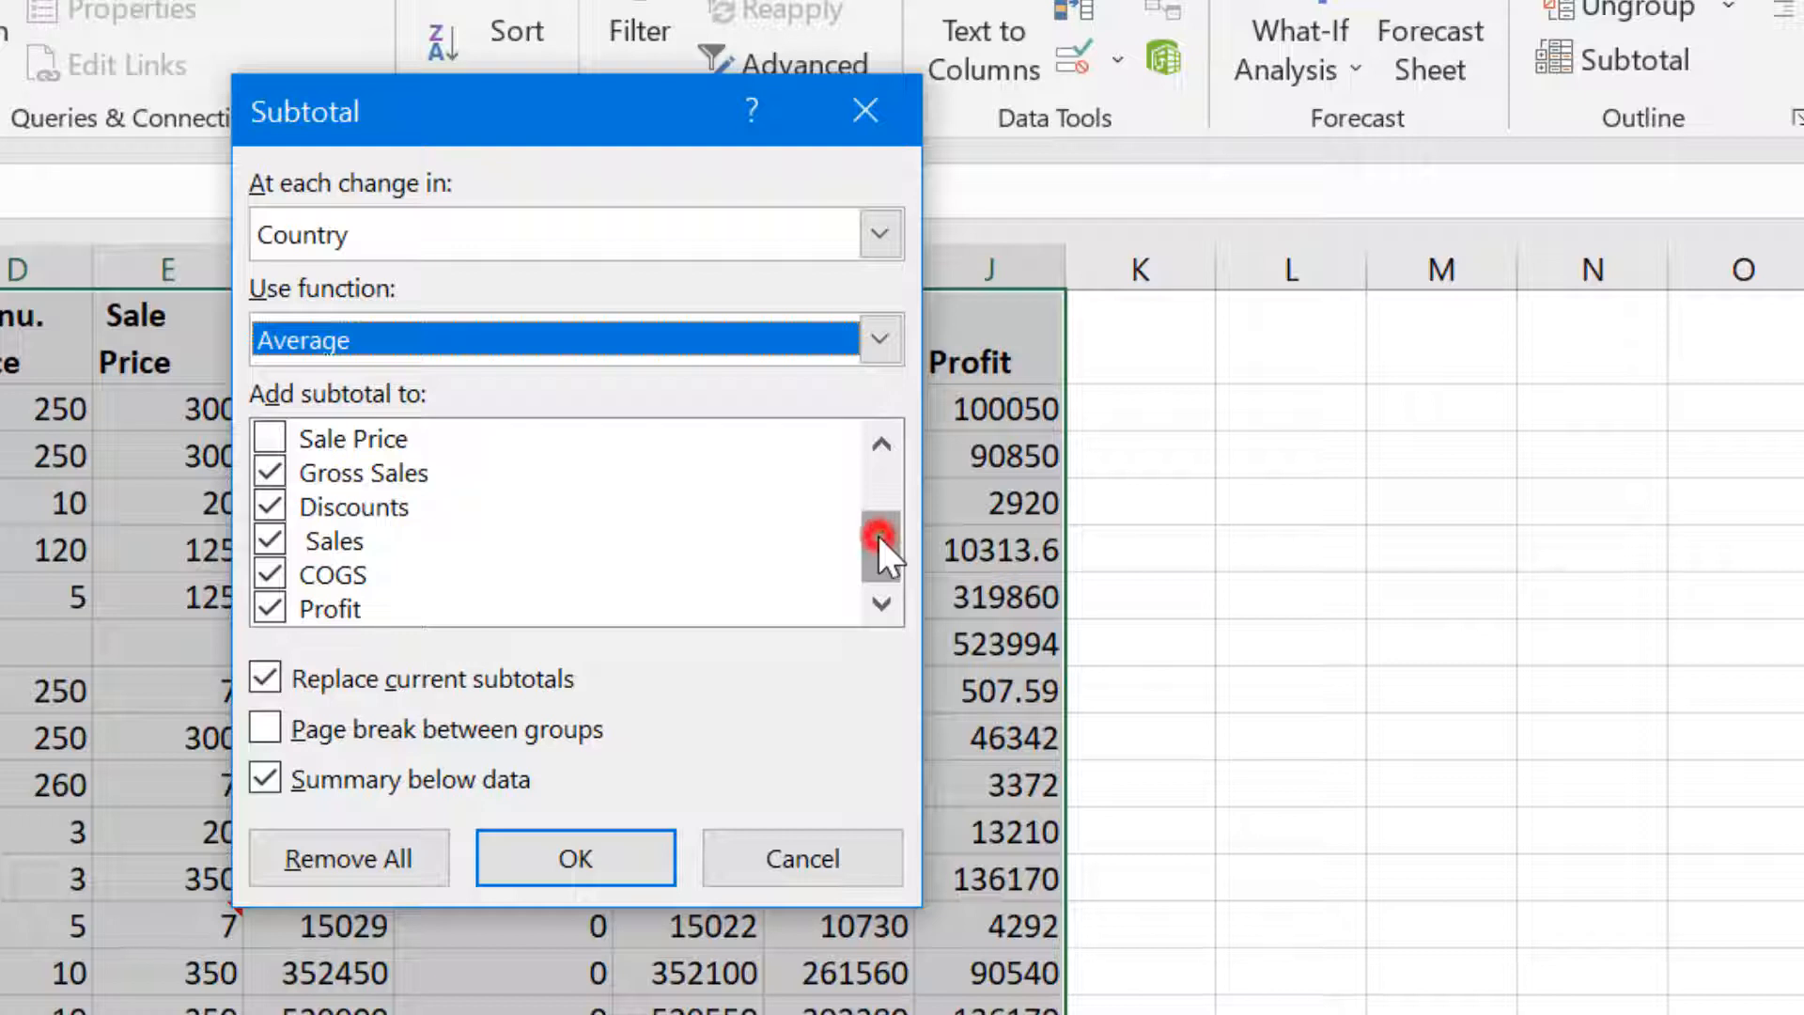
click(878, 475)
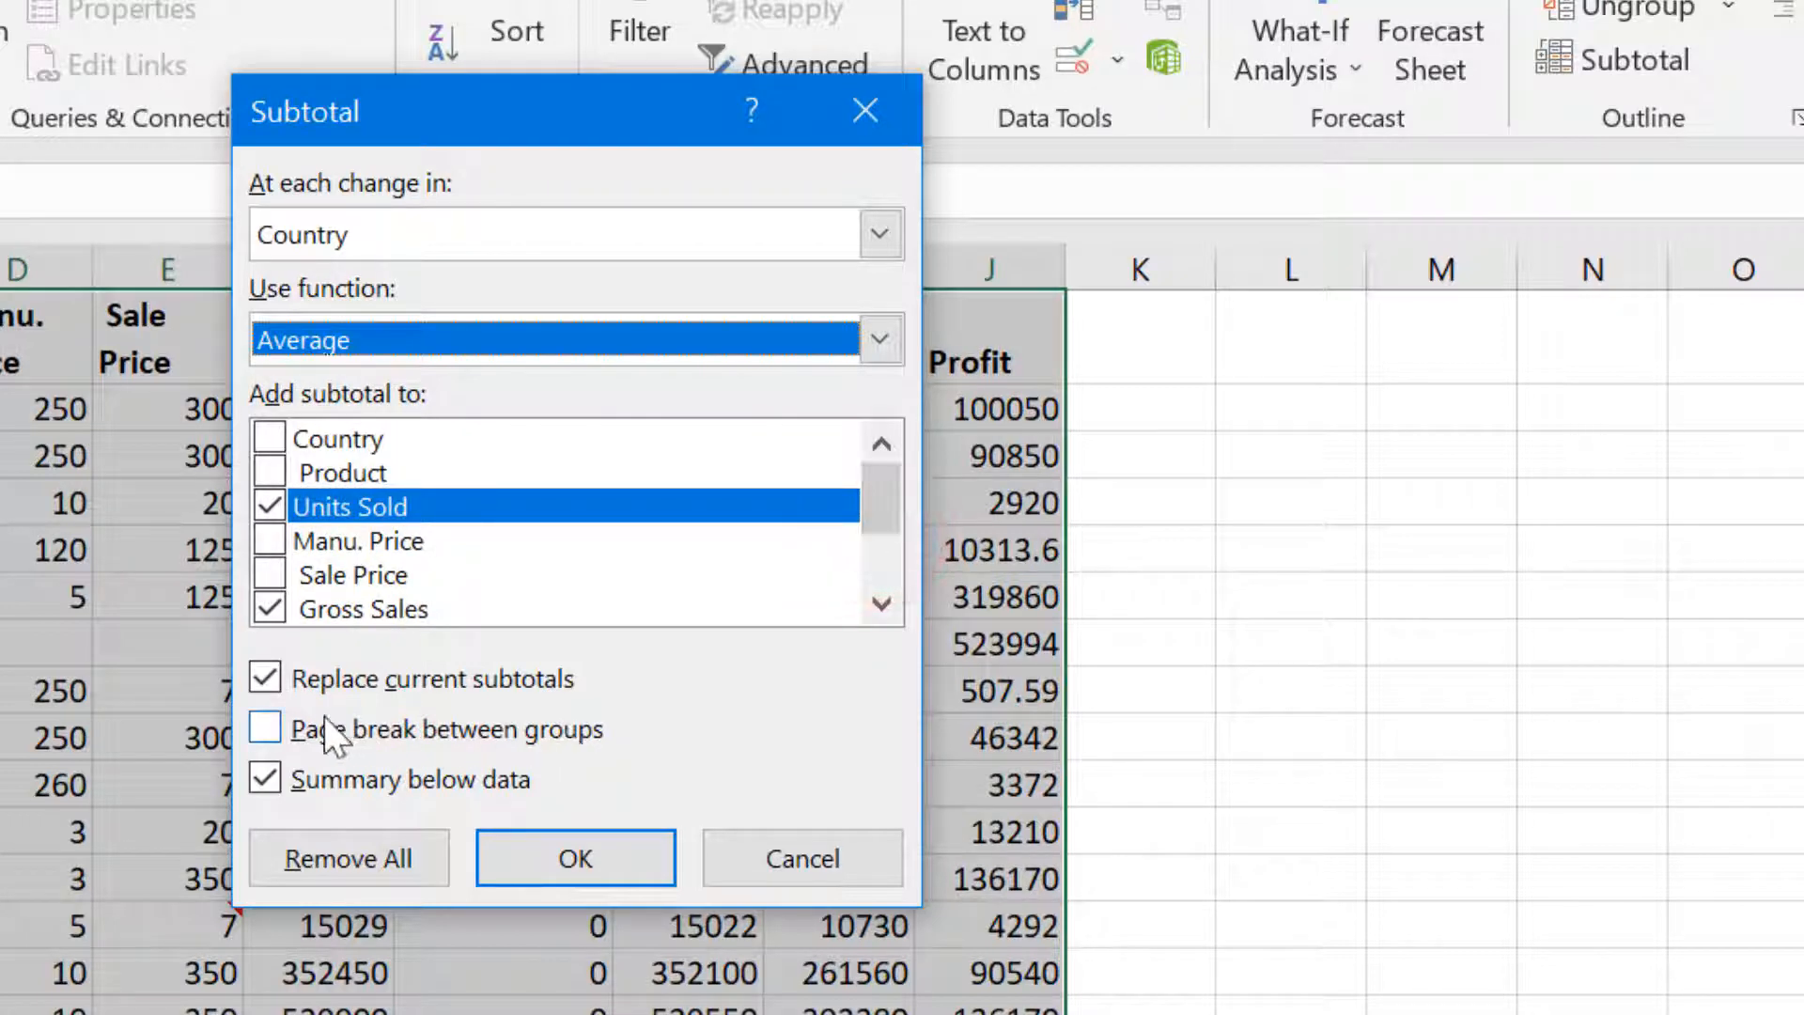
click(264, 678)
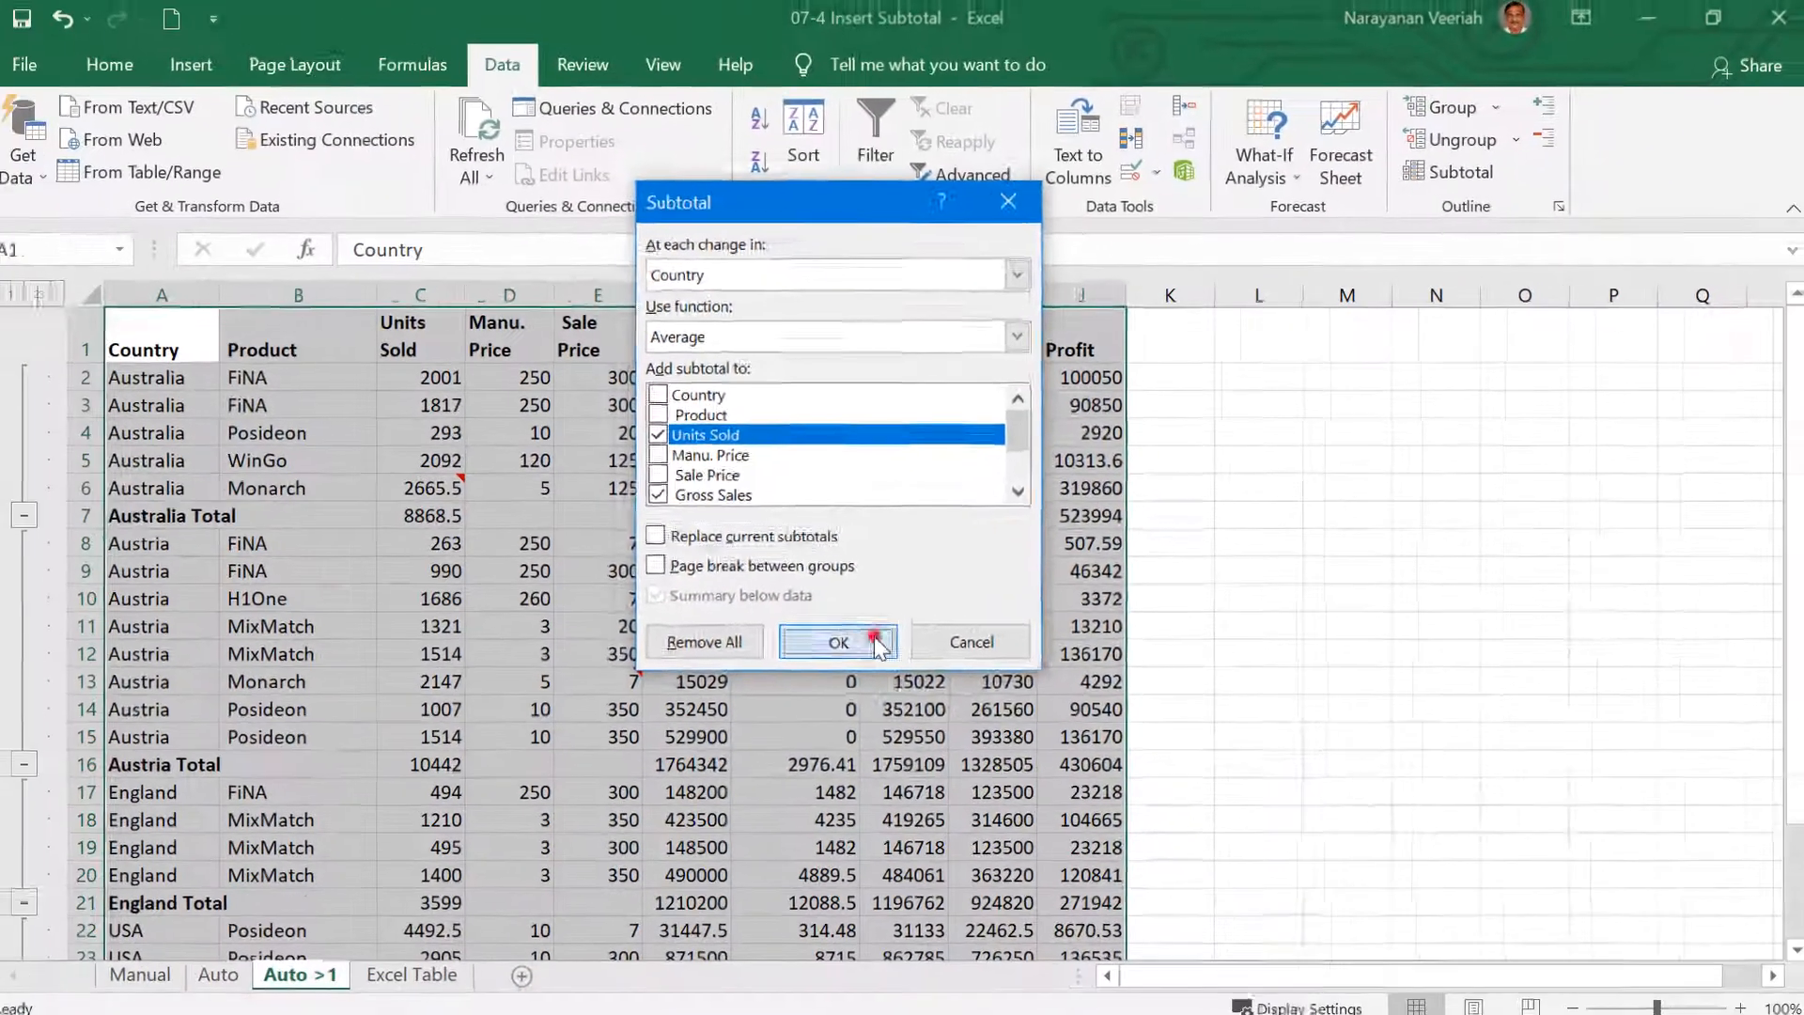
click(716, 782)
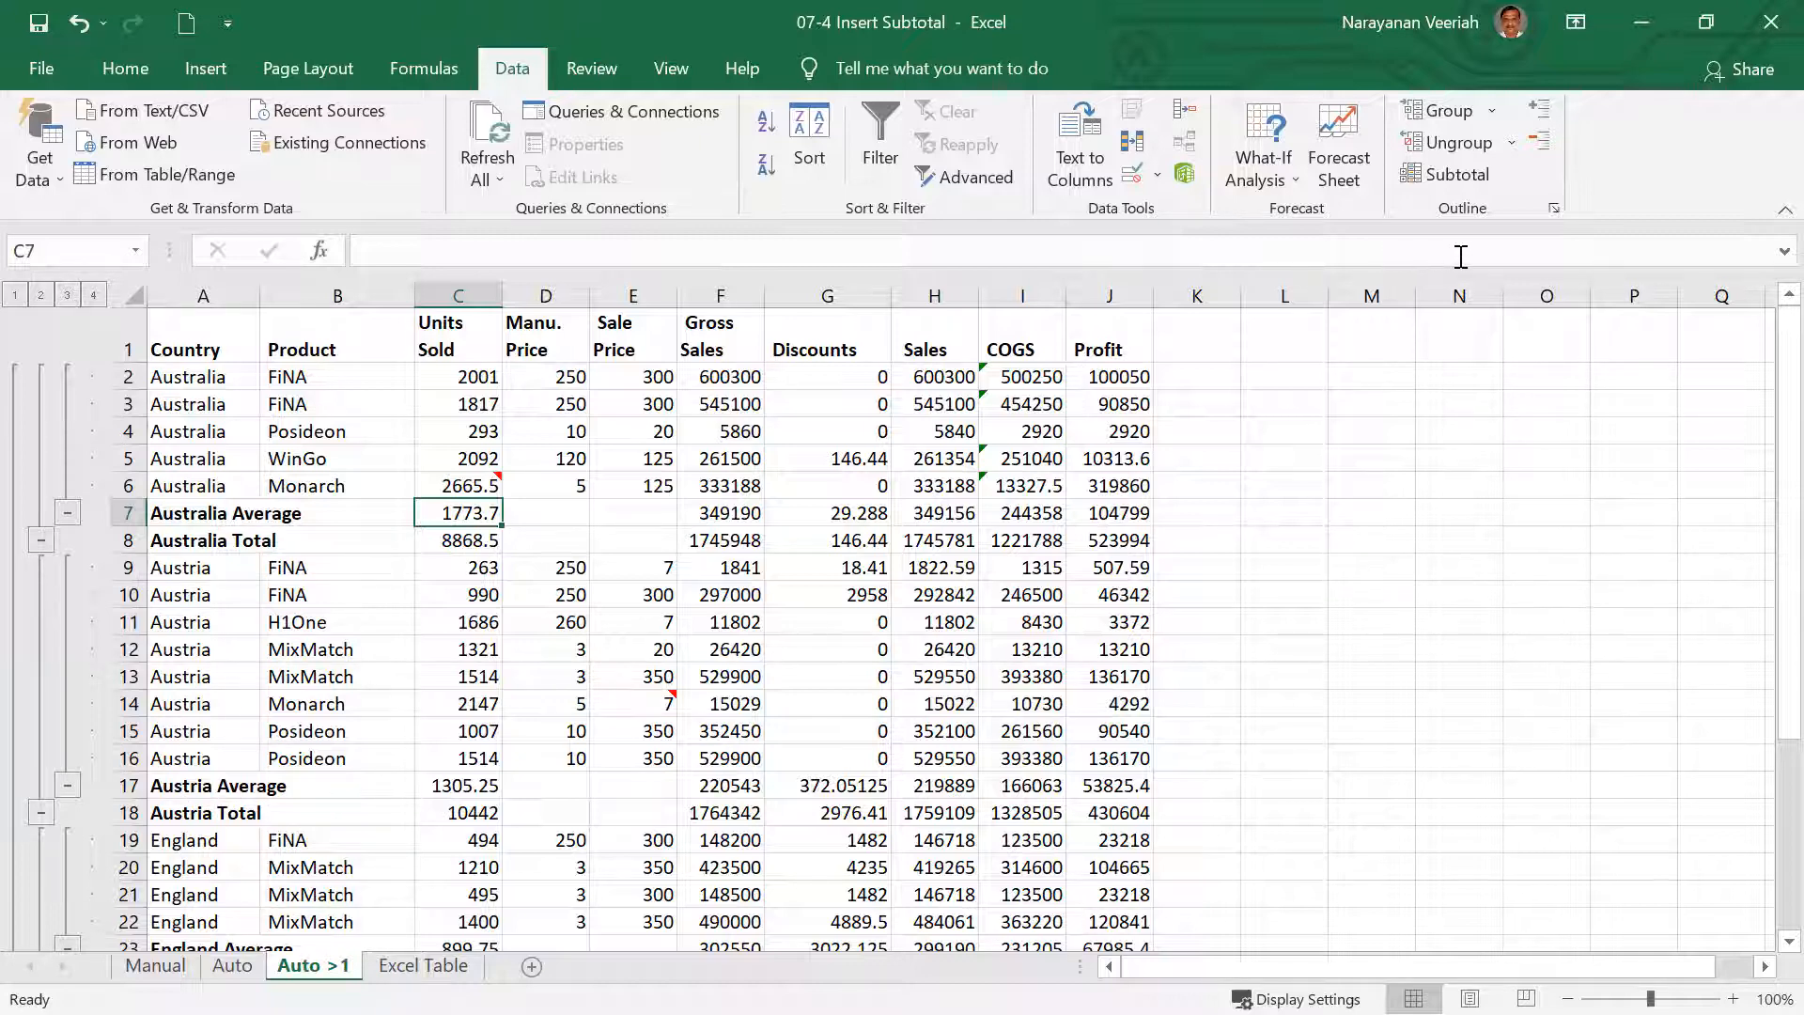
Add a further set of Max subtotals per country on the Auto >1 sheet, keeping the existing subtotals.
click(1477, 181)
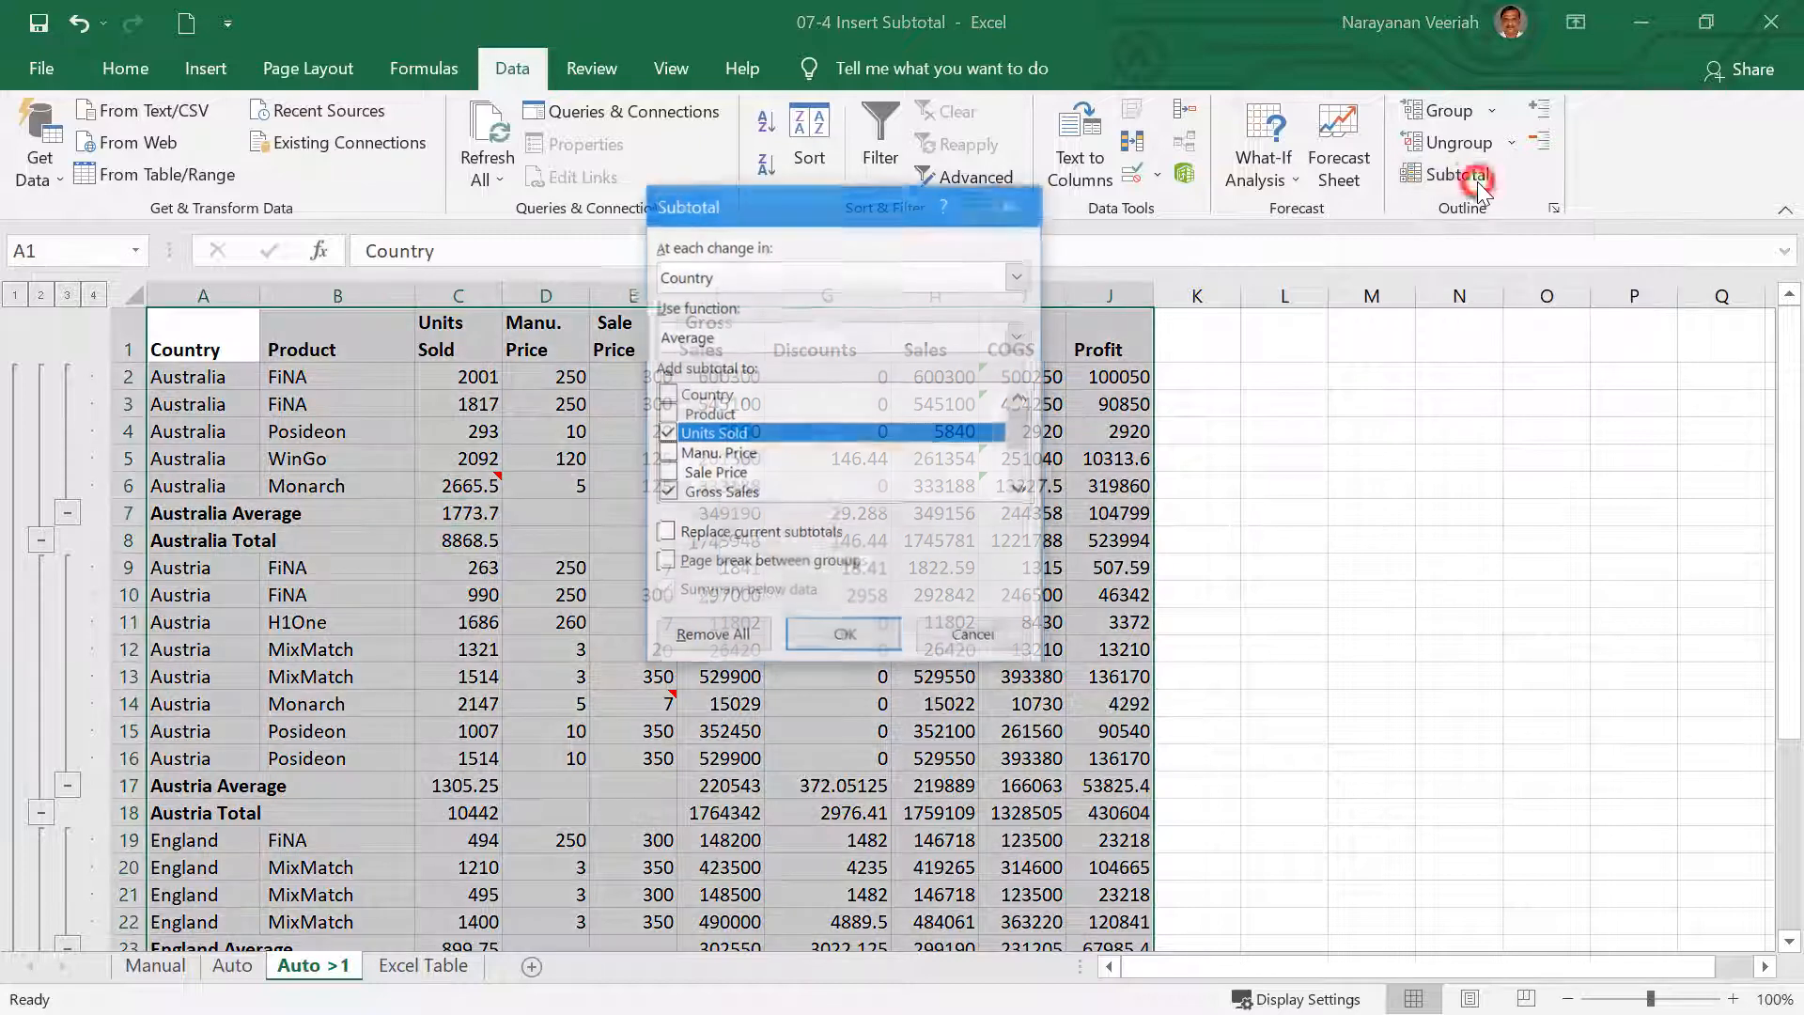
click(1019, 336)
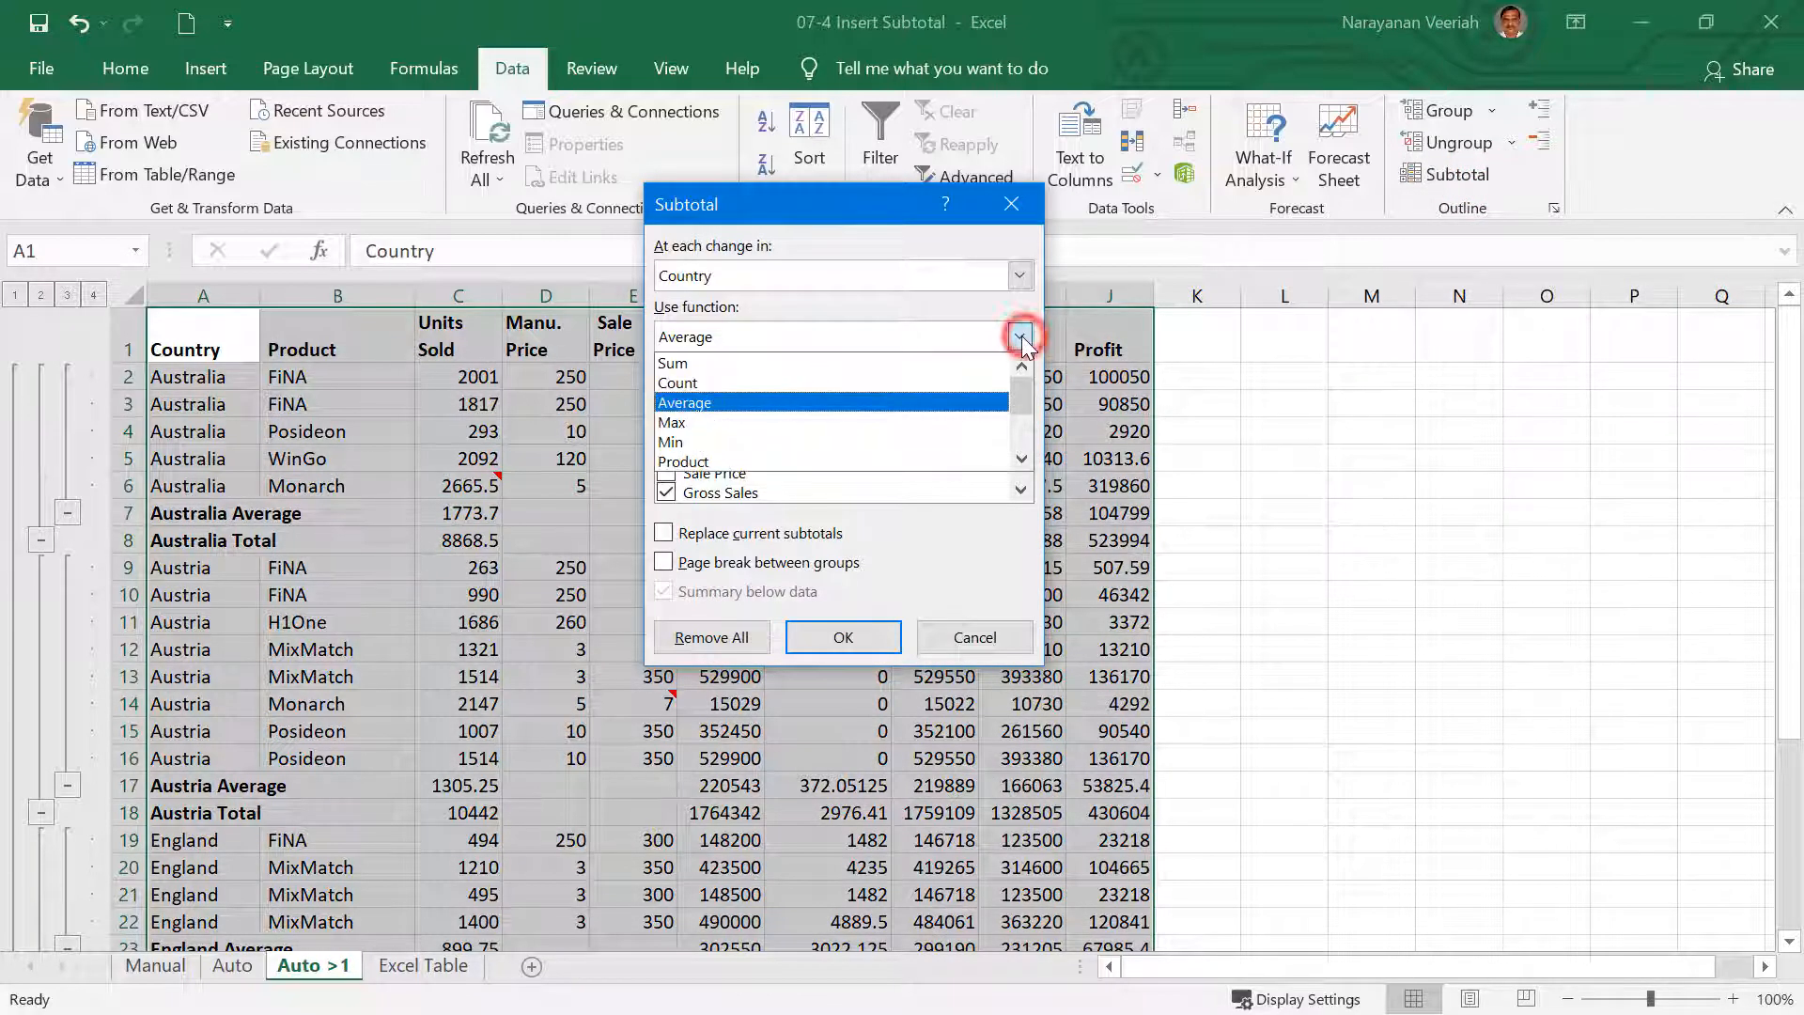
click(930, 425)
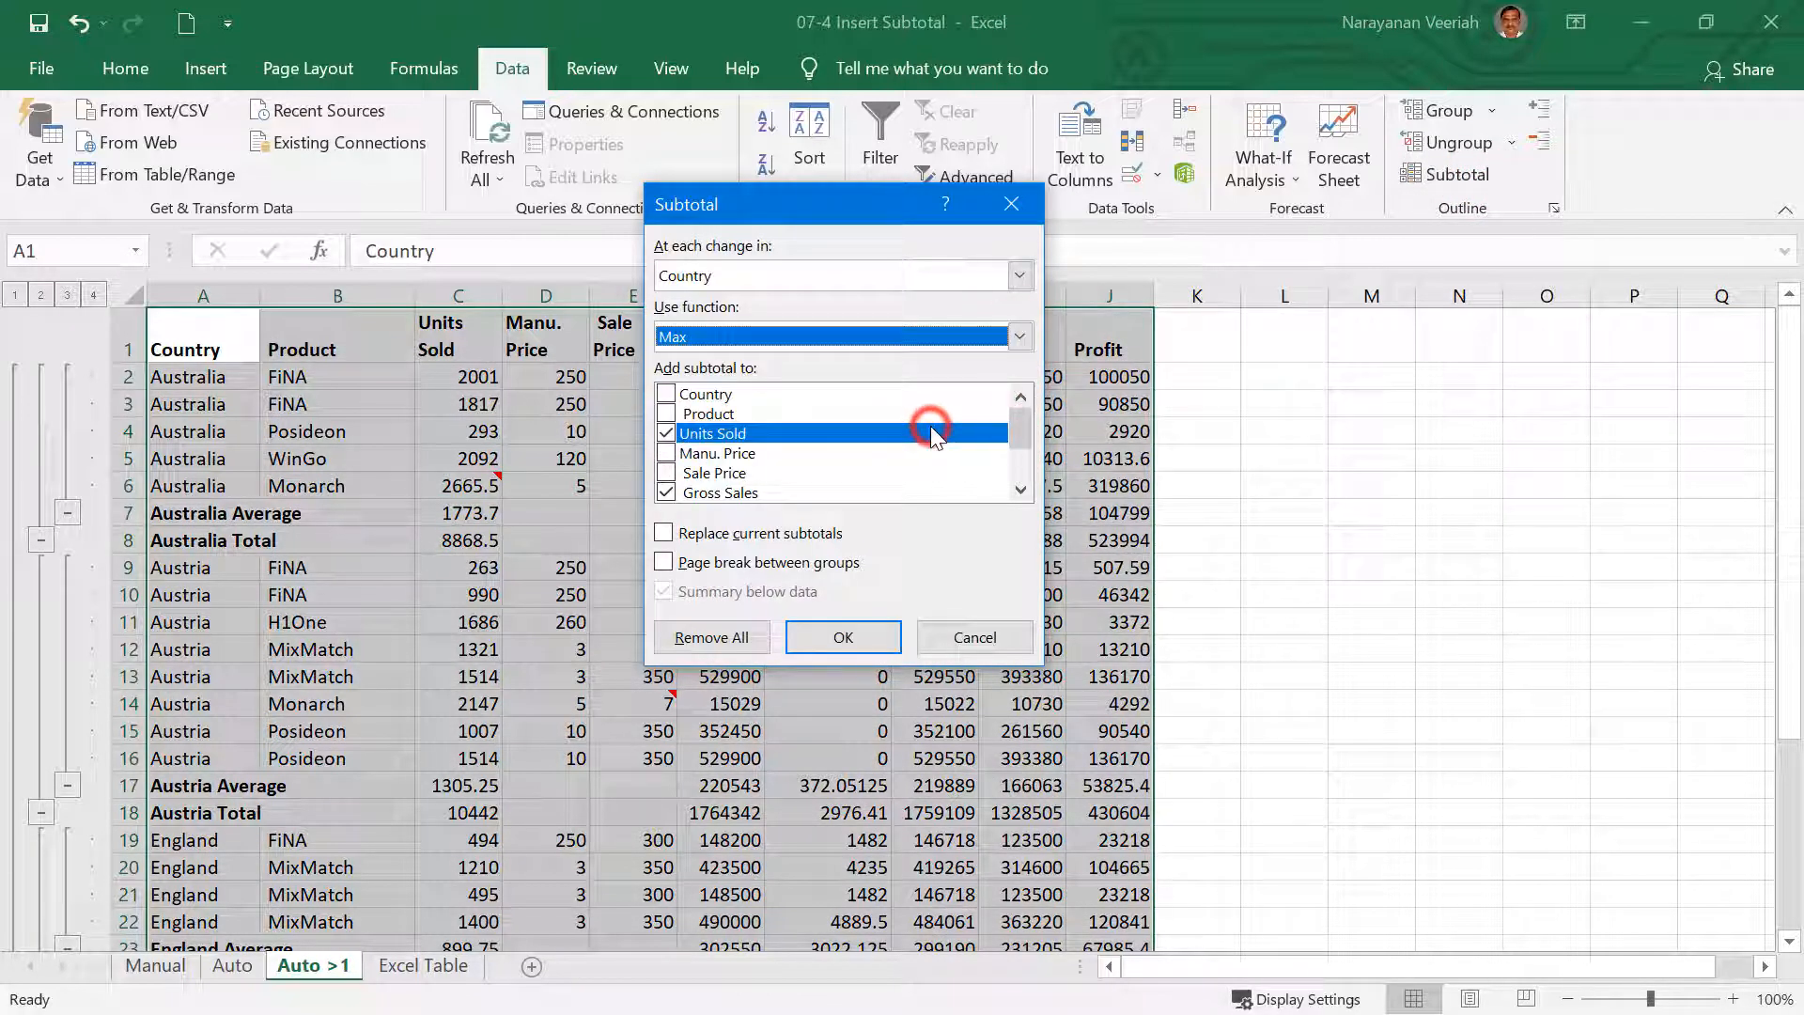
click(850, 639)
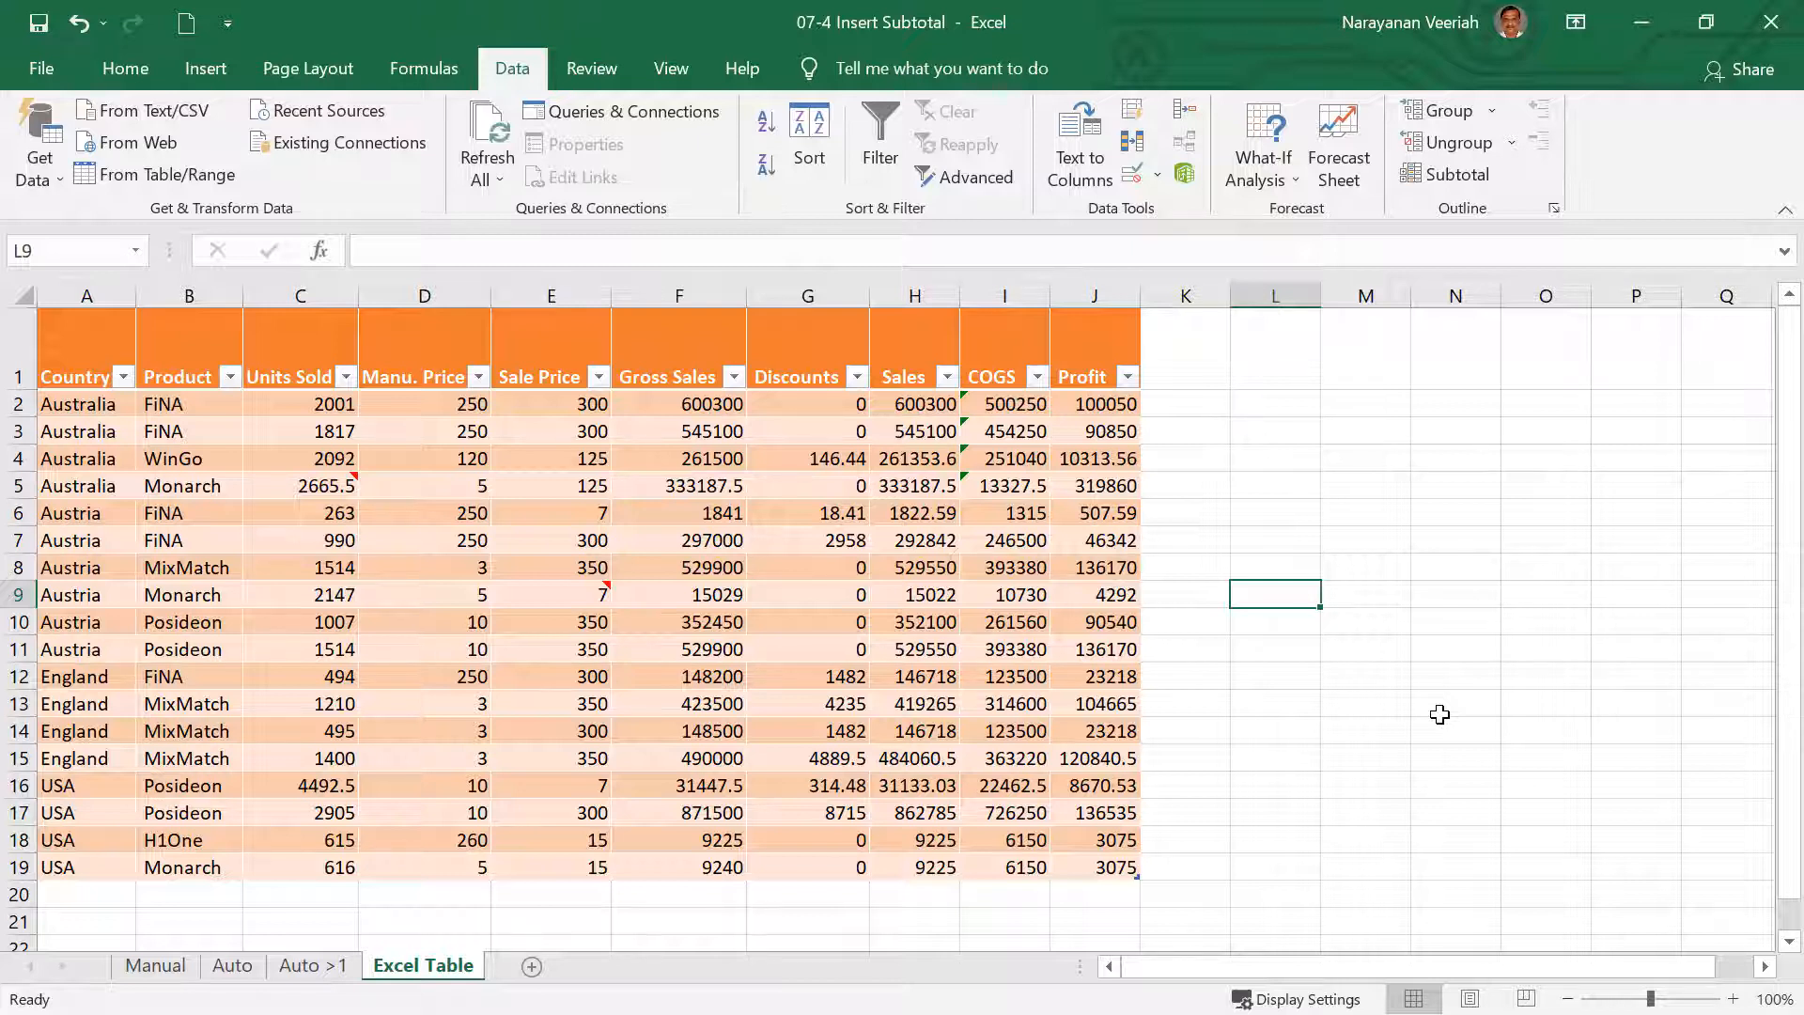
Turn on the Total Row for the table on the Excel Table sheet.
click(533, 462)
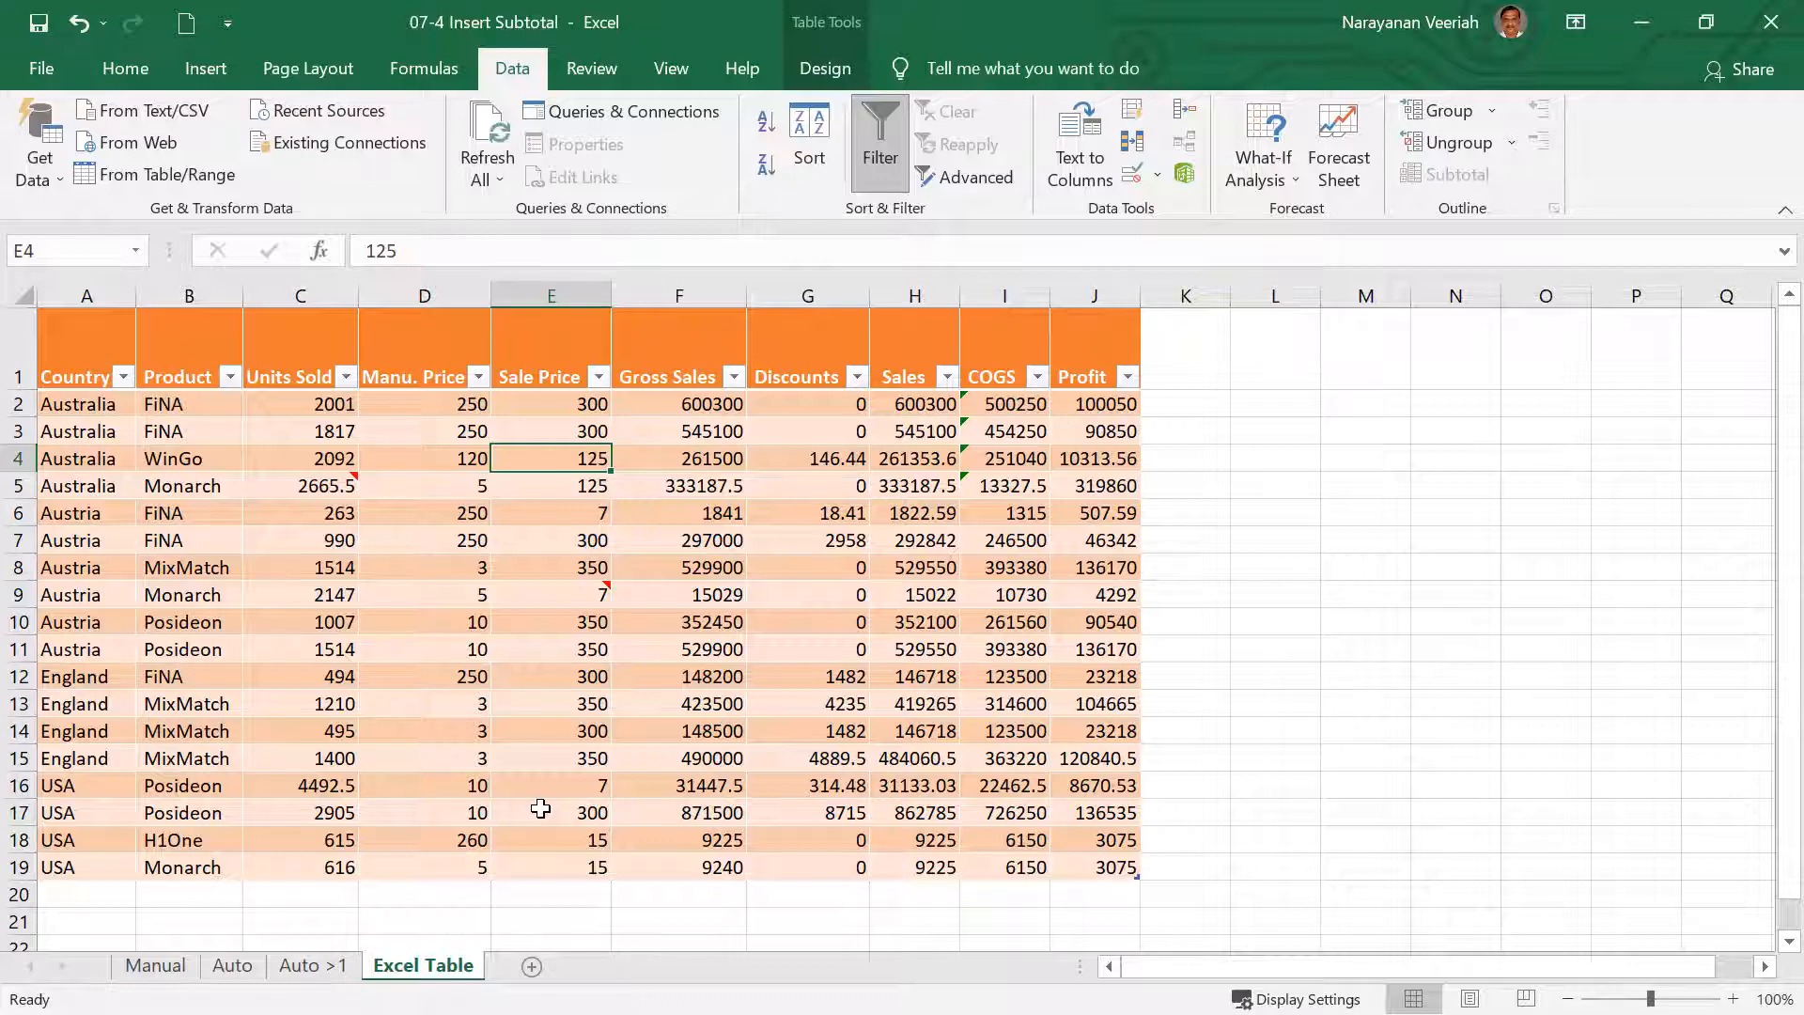
click(823, 75)
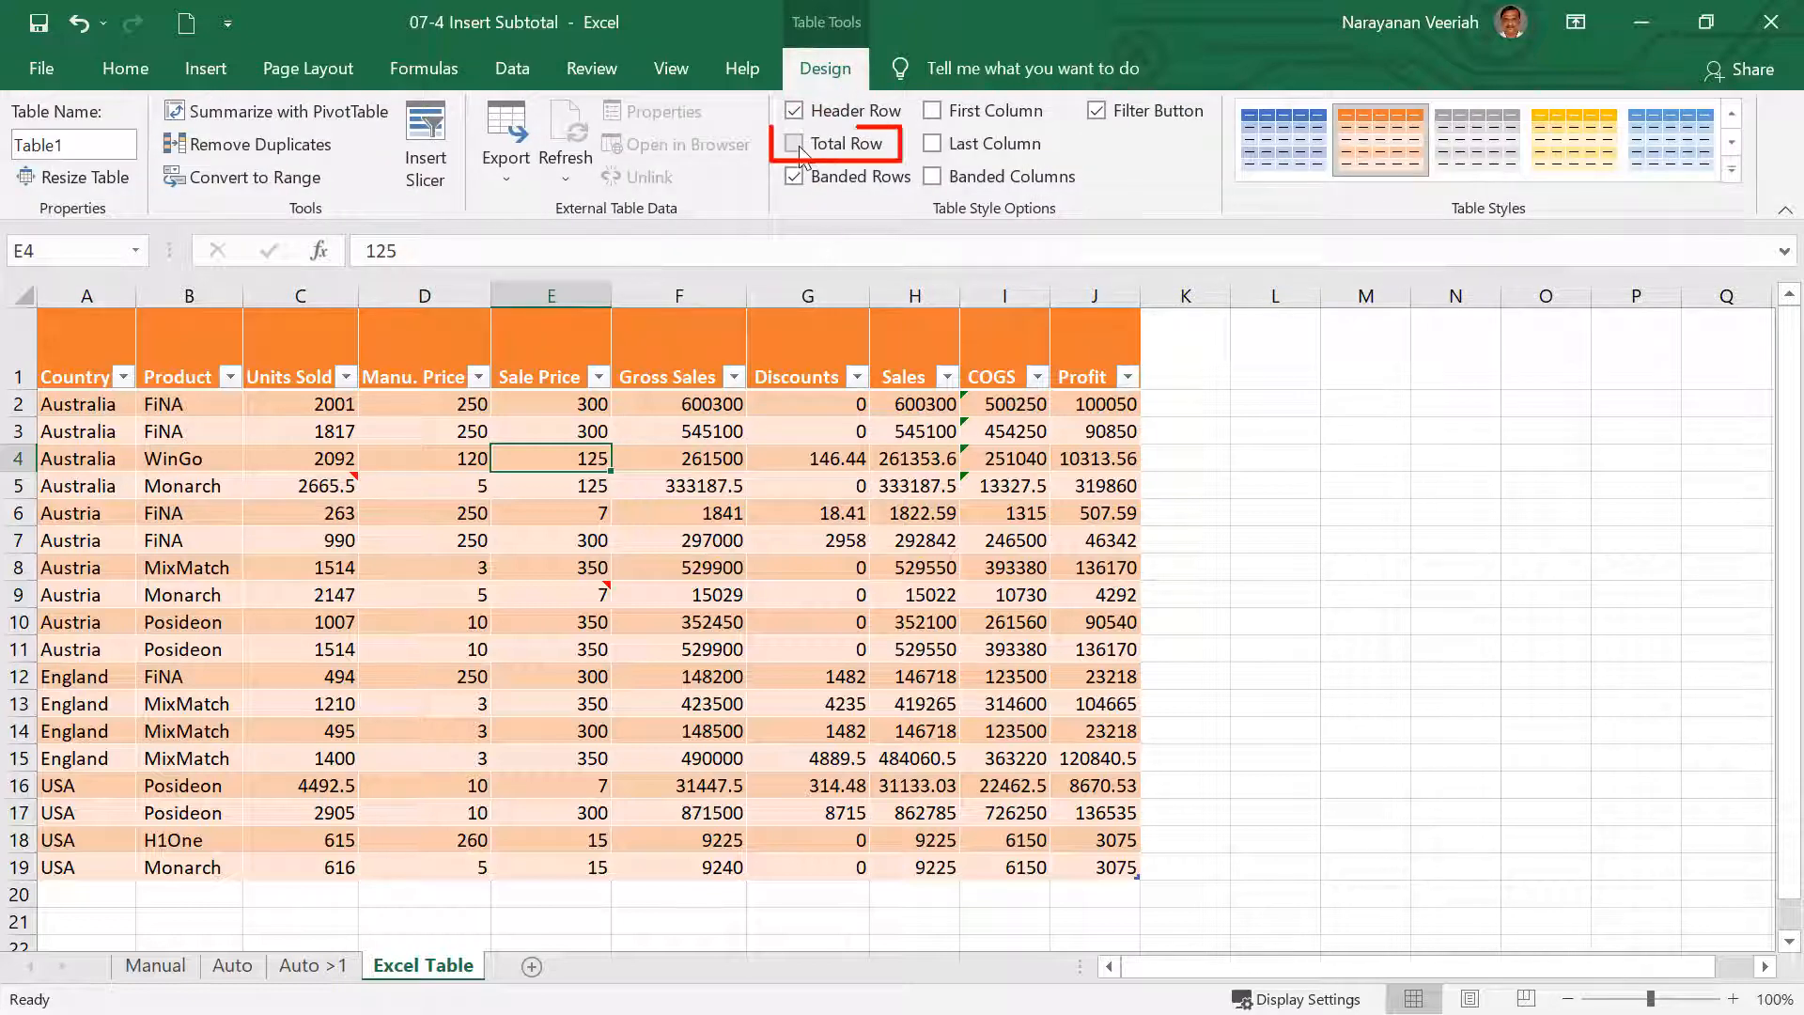
click(800, 148)
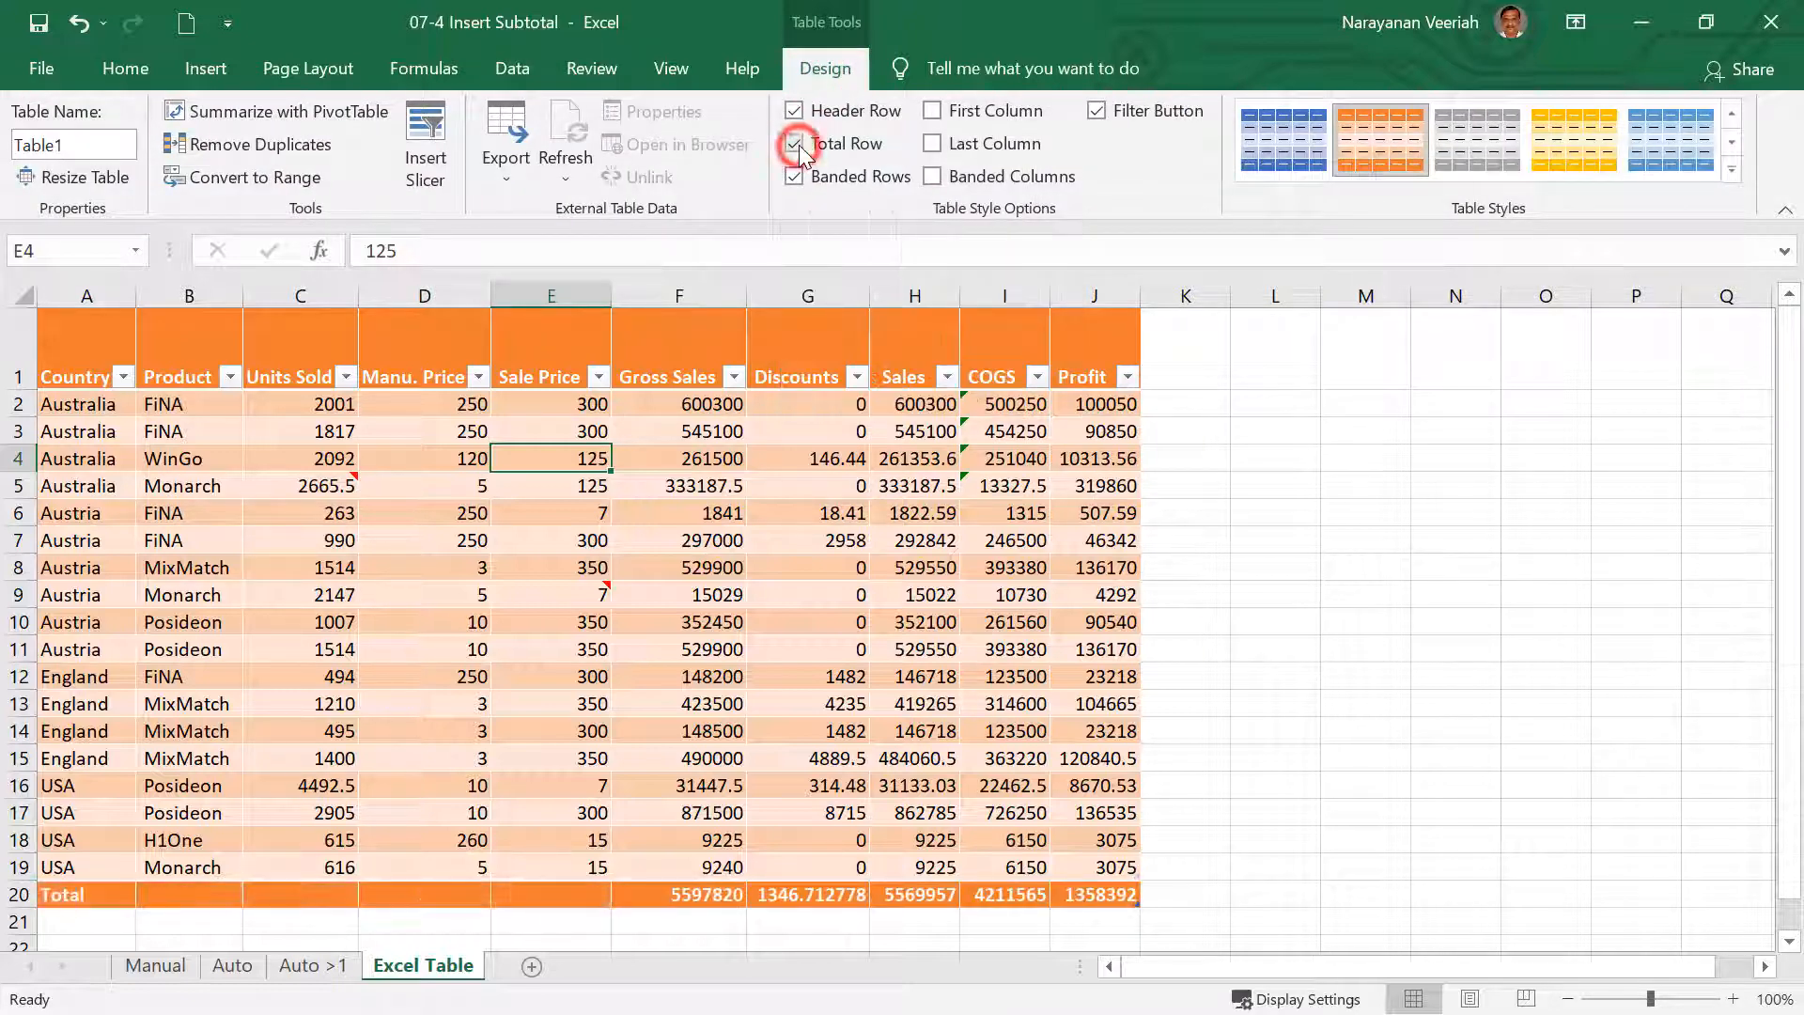
Change the Profit total to Average and fill it across the total row back to Gross Sales.
click(1093, 898)
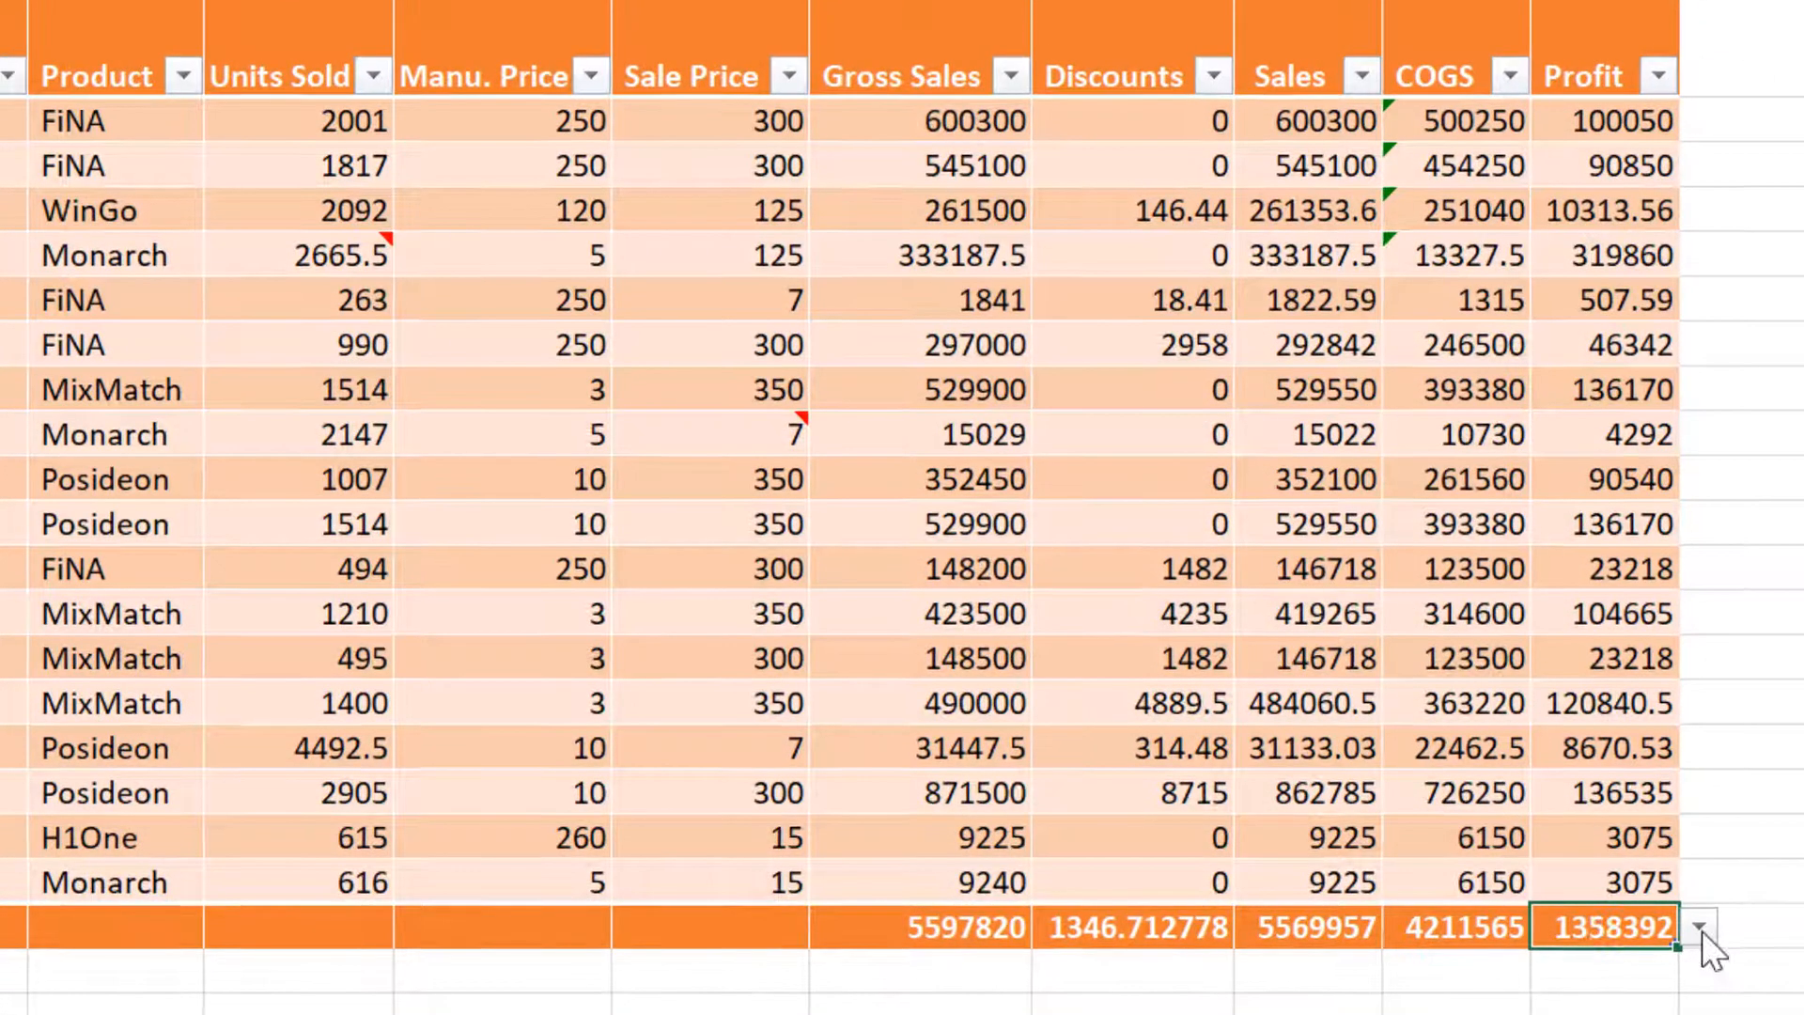
click(1701, 931)
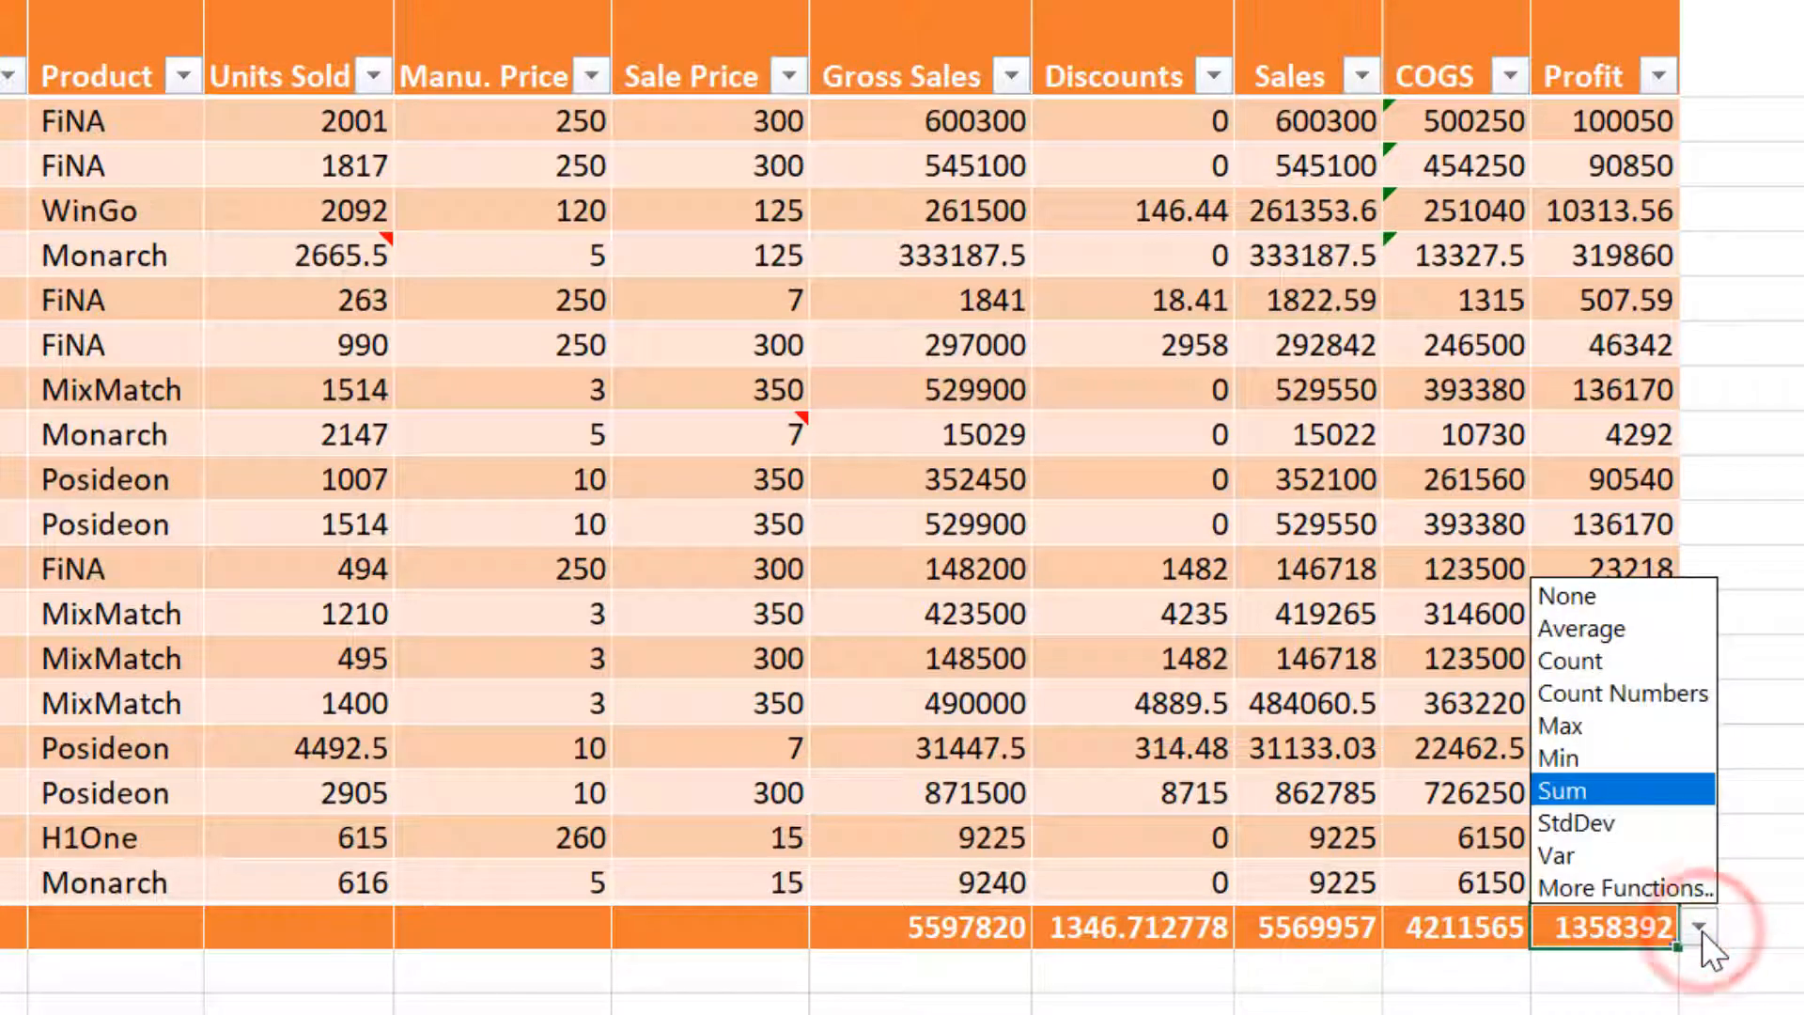
click(1639, 629)
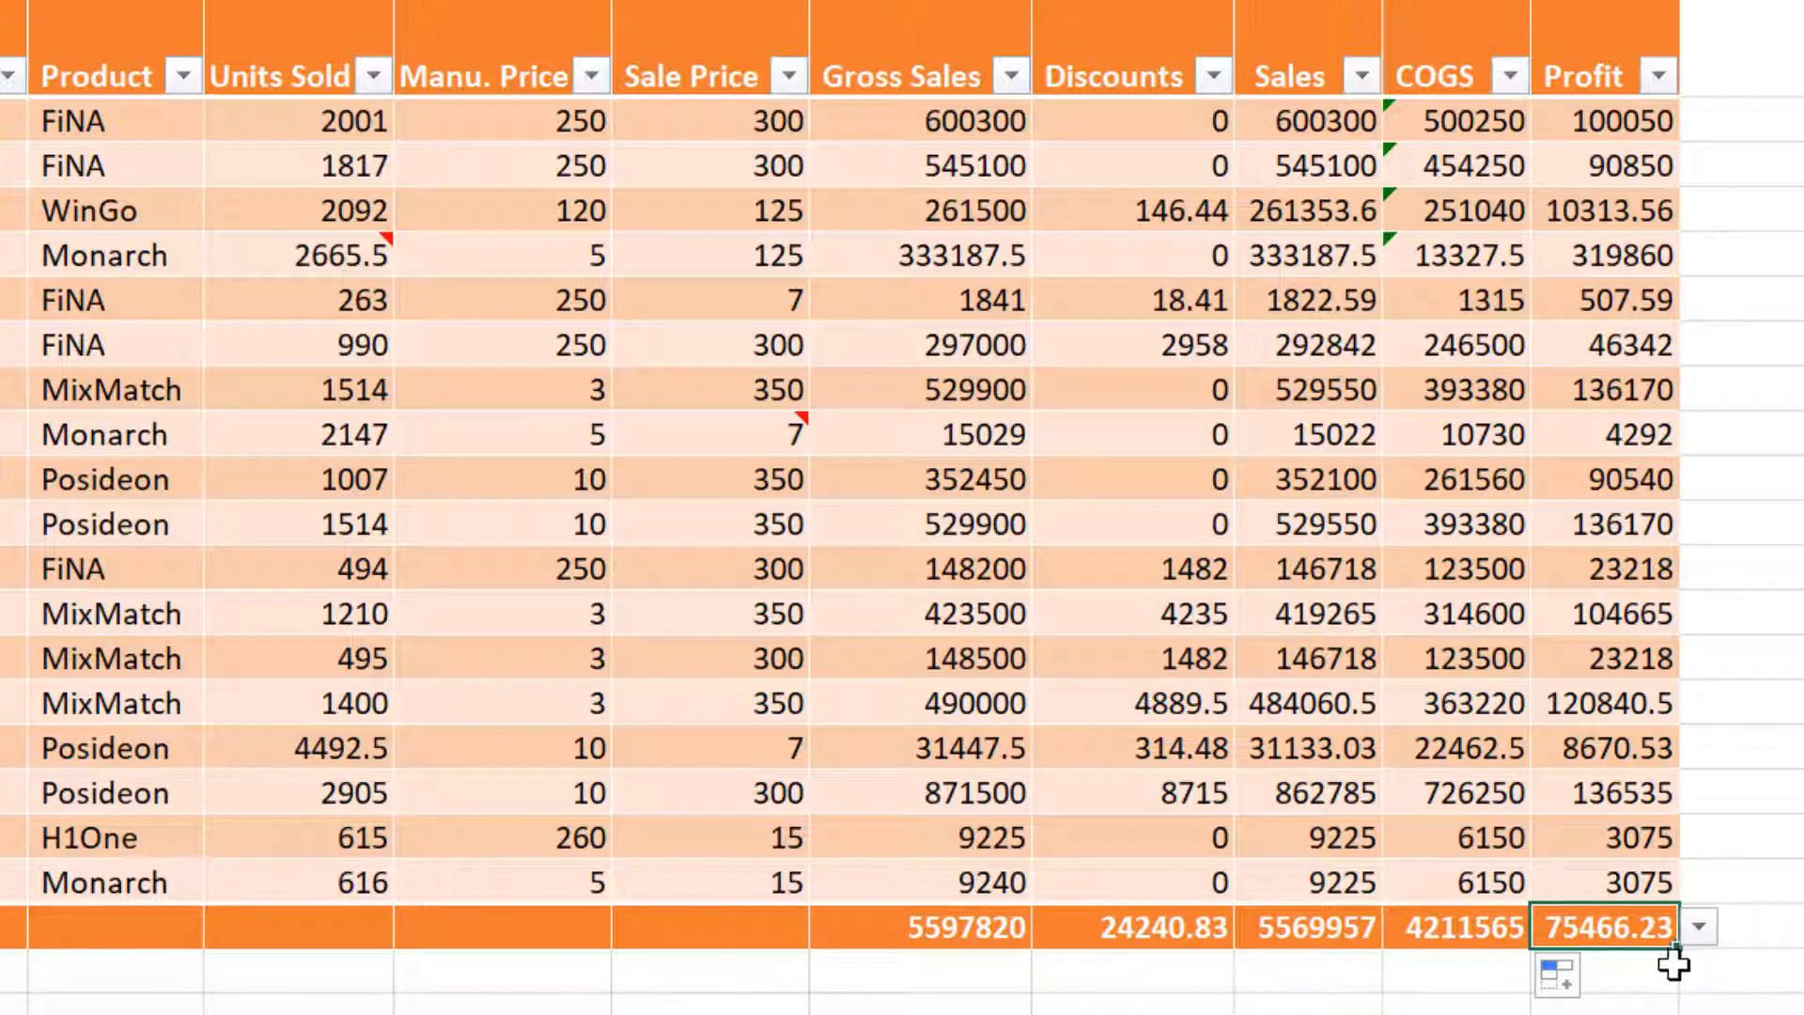
drag(1490, 968, 924, 964)
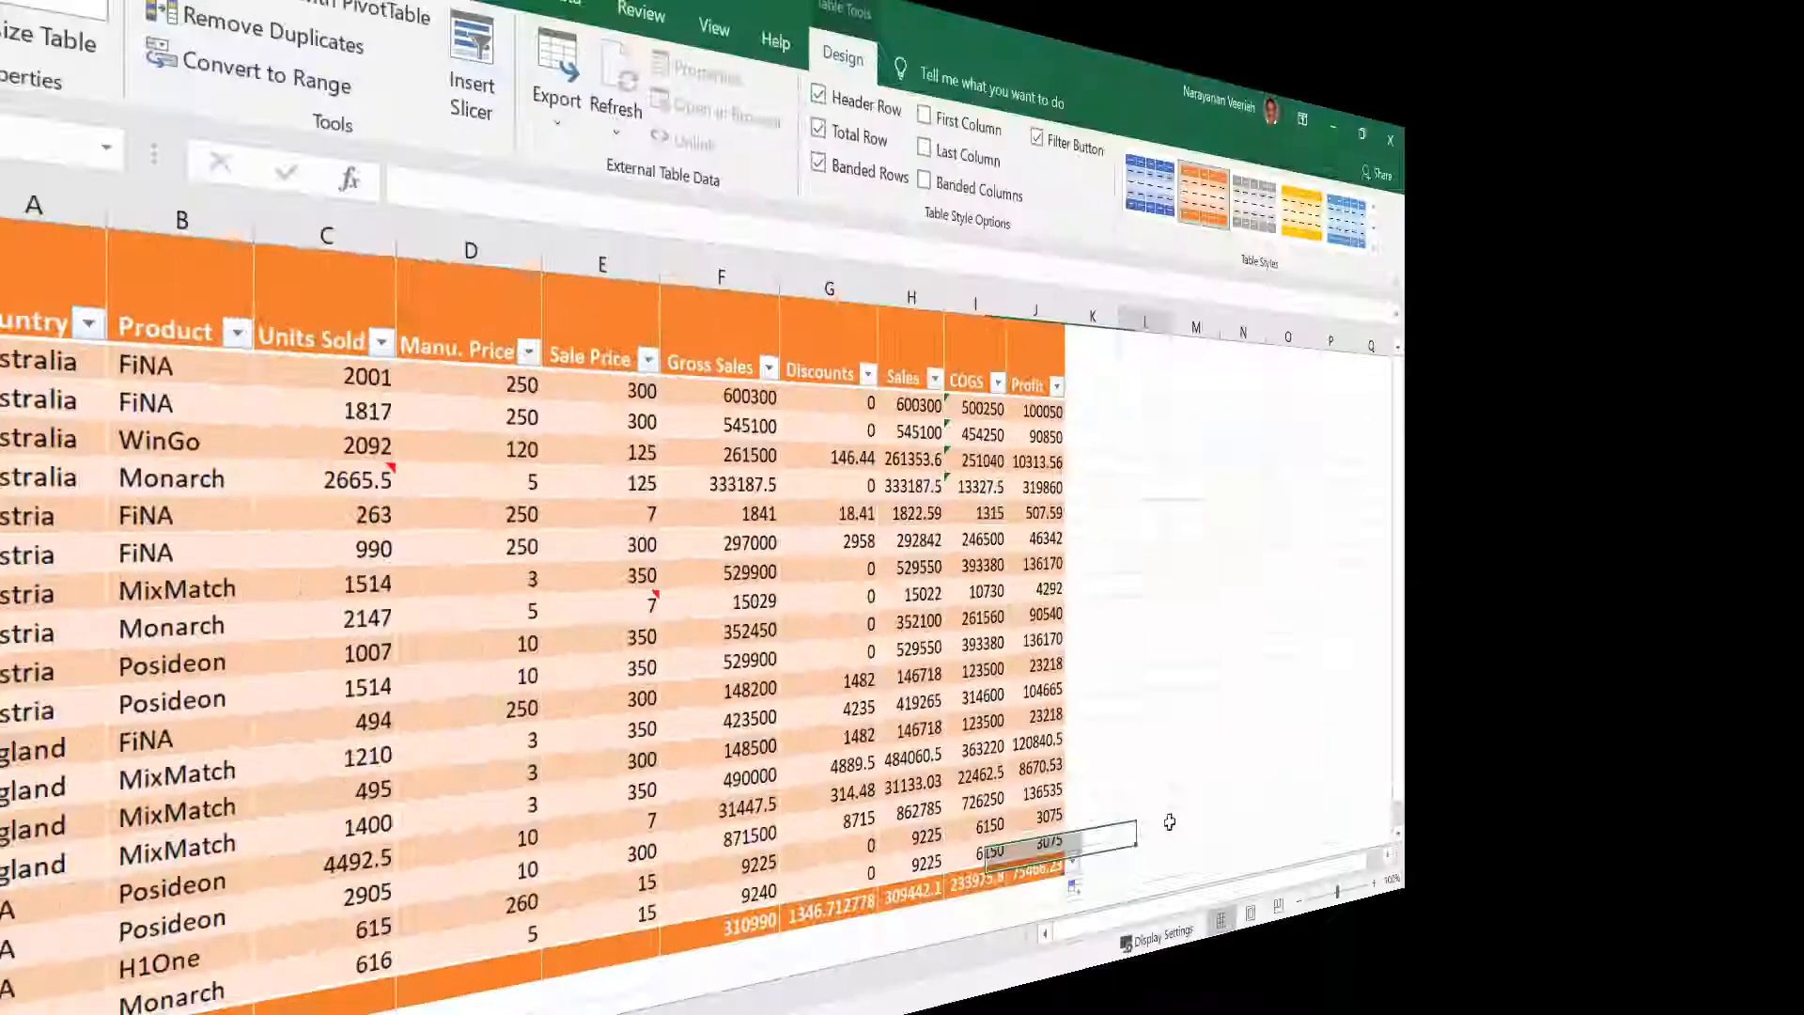
click(1169, 822)
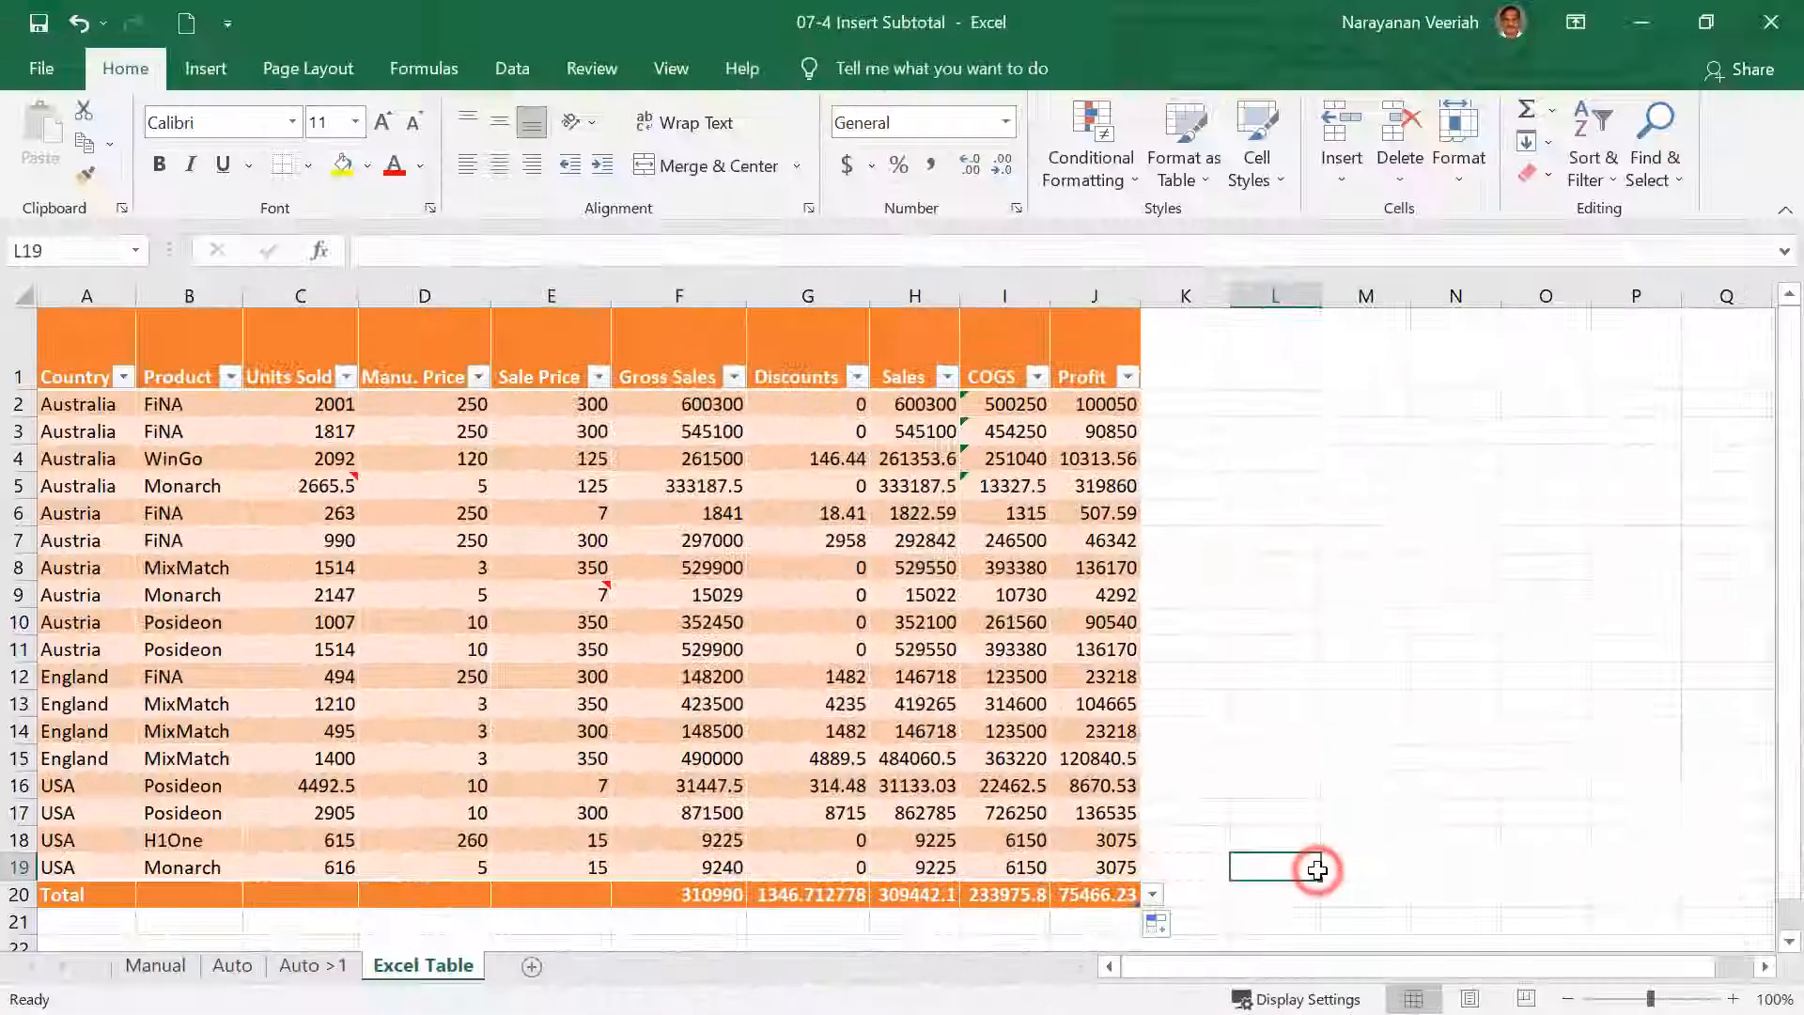